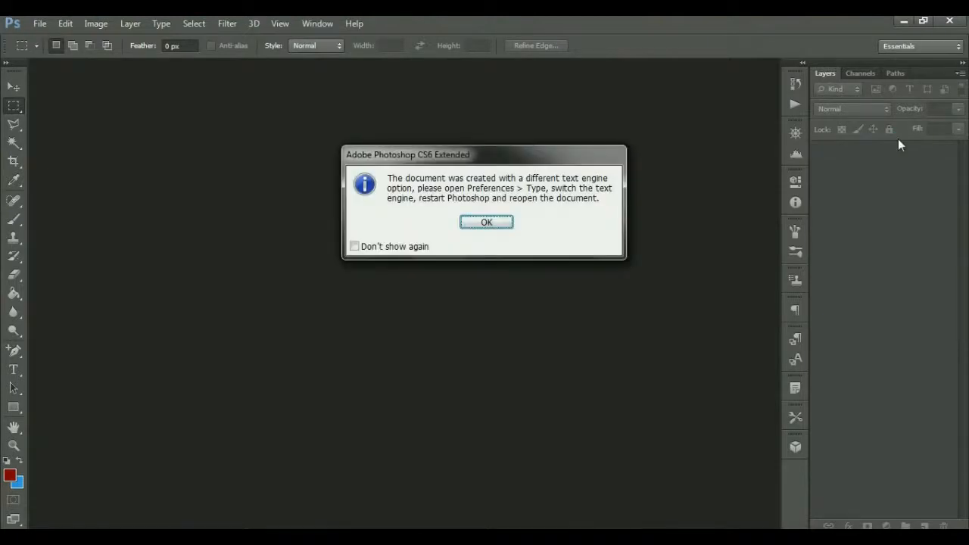
Dismiss the text engine notice and hide the Skirts group in the car template.
left_click(486, 222)
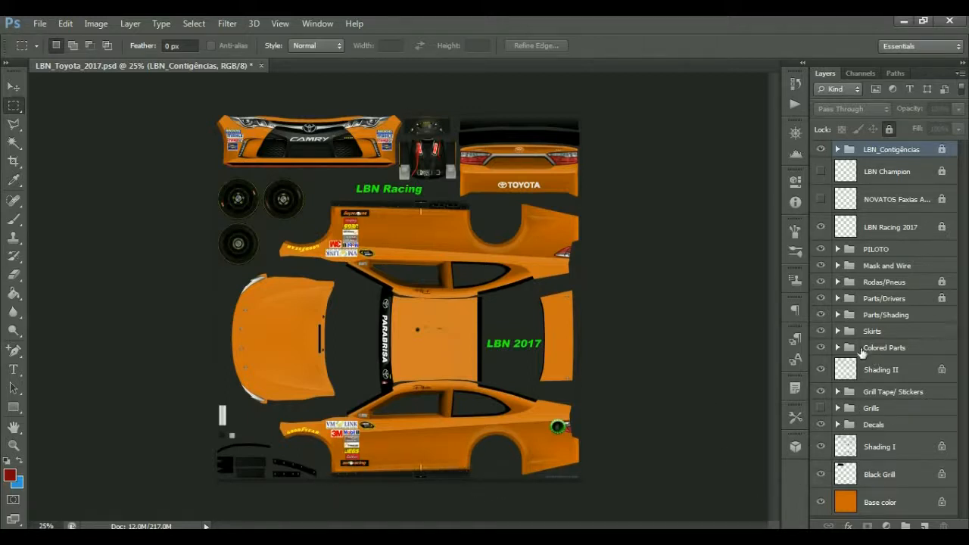
left_click(819, 332)
left_click(819, 331)
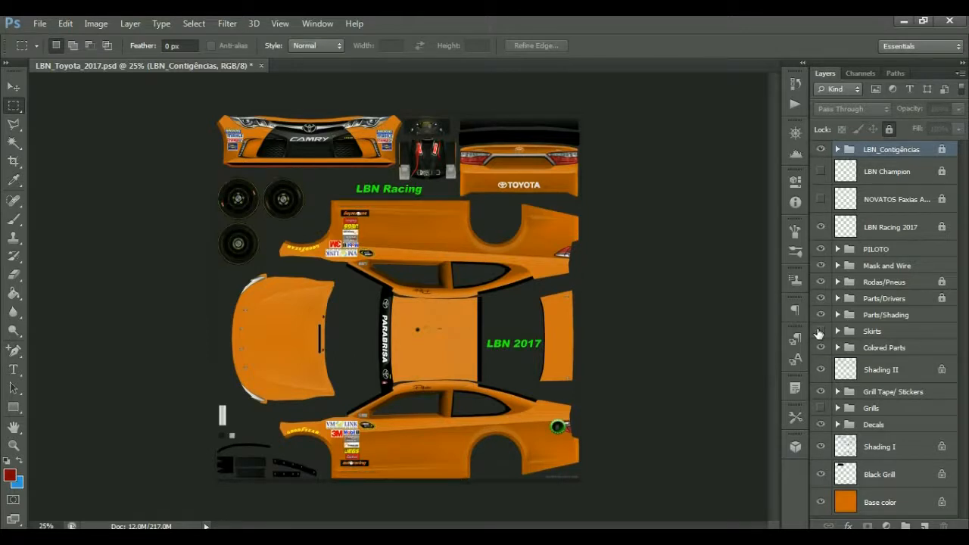
left_click(819, 332)
left_click(820, 331)
left_click(820, 331)
left_click(820, 331)
Draw a dark red rectangle of about 1028 × 276 px over the lower car side's rear and place its layer directly above Base color.
left_click(13, 407)
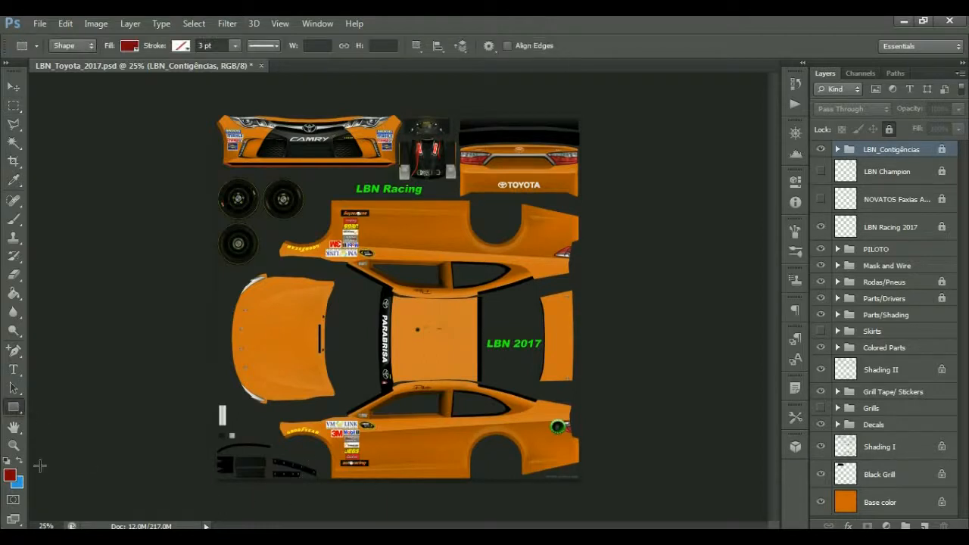
left_click_drag(417, 439, 599, 488)
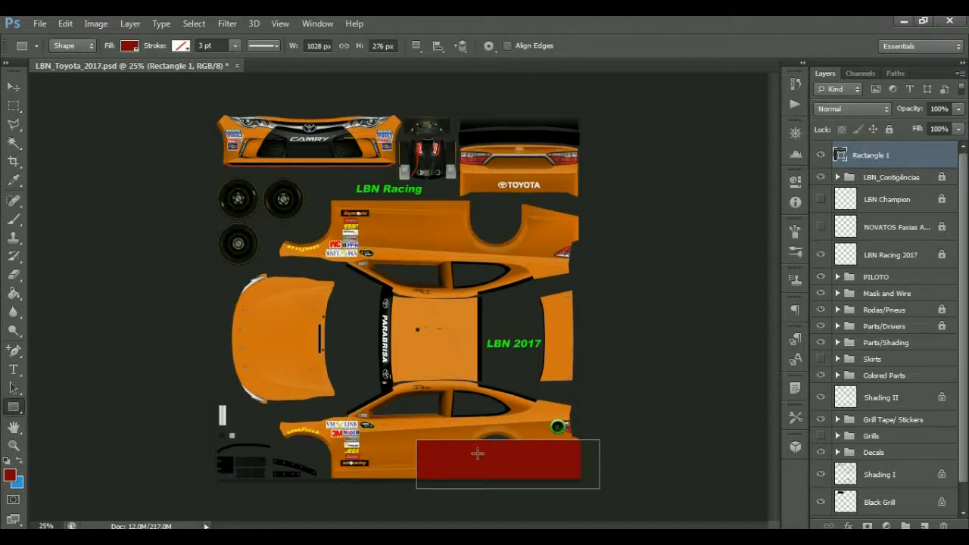
left_click_drag(869, 155, 882, 452)
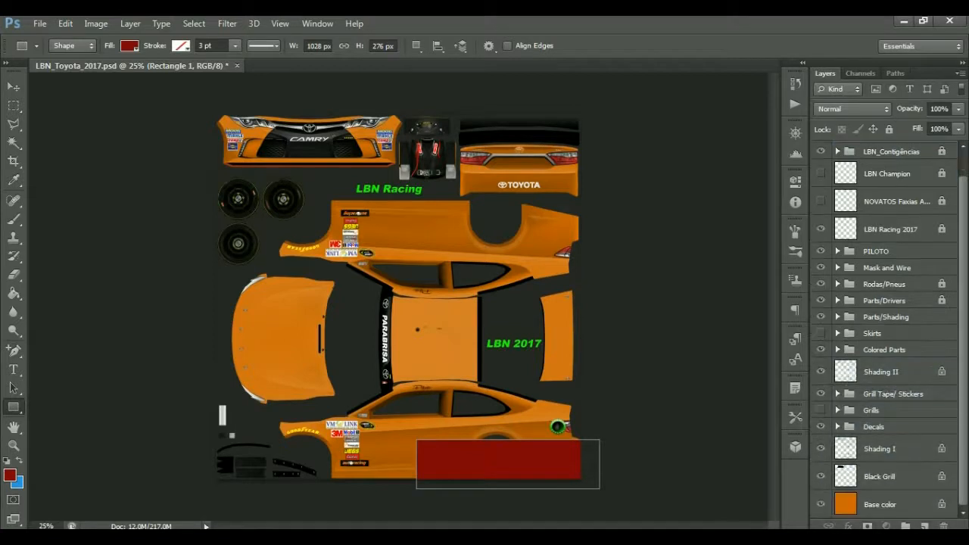
left_click_drag(882, 528, 862, 494)
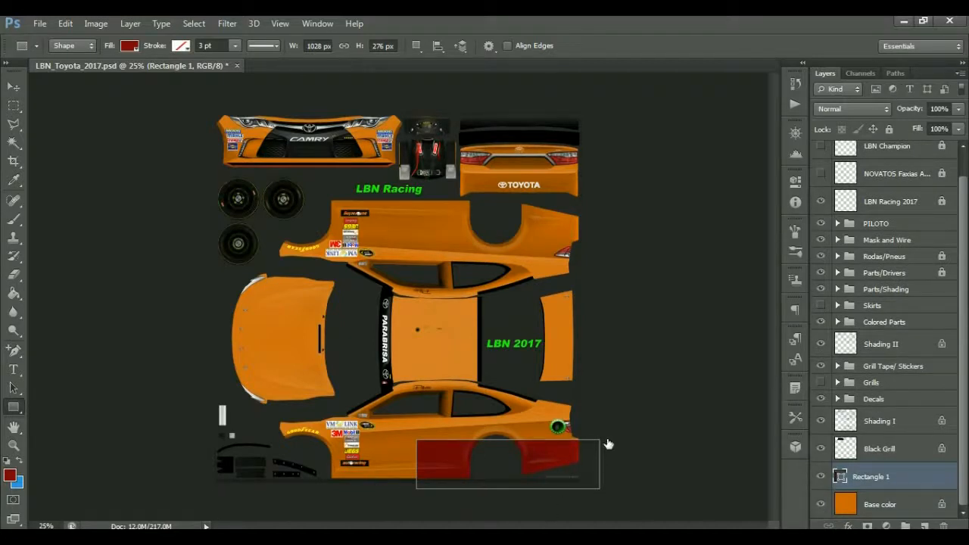
left_click_drag(875, 477, 861, 151)
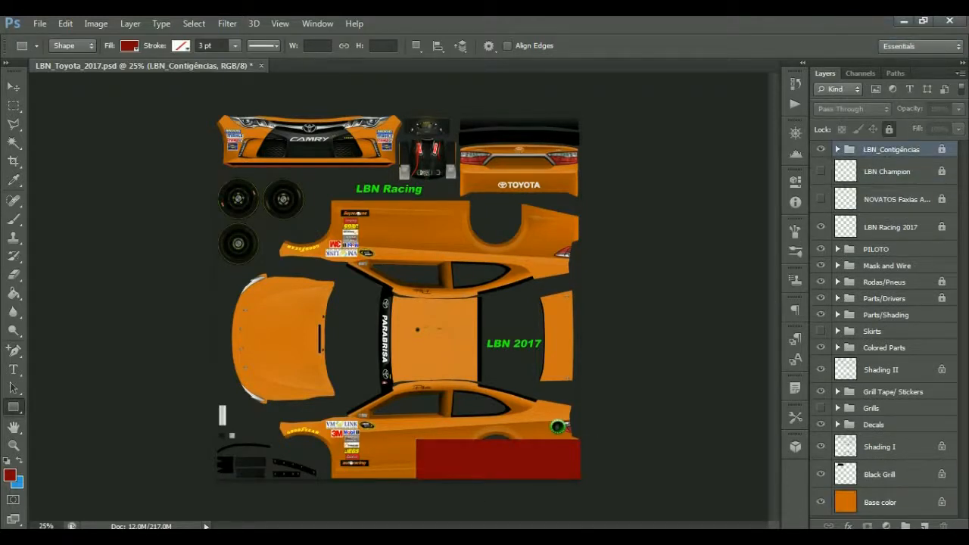
left_click(838, 149)
left_click_drag(872, 225, 868, 493)
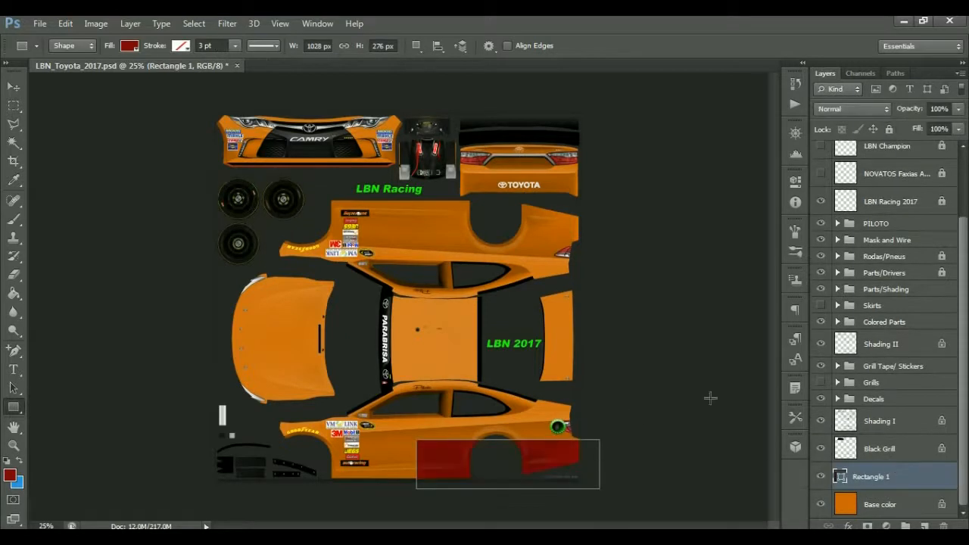
left_click_drag(964, 220, 958, 154)
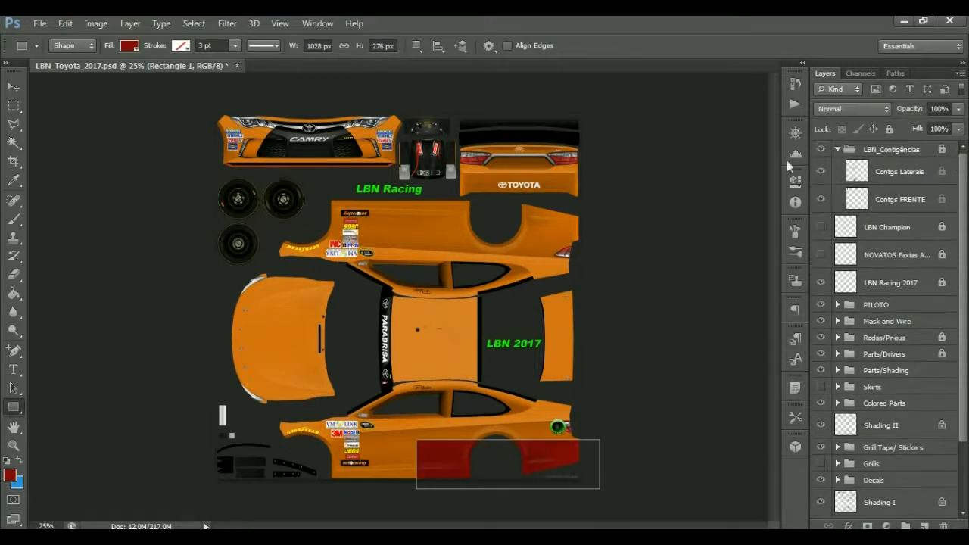
left_click(836, 150)
left_click_drag(962, 199, 962, 324)
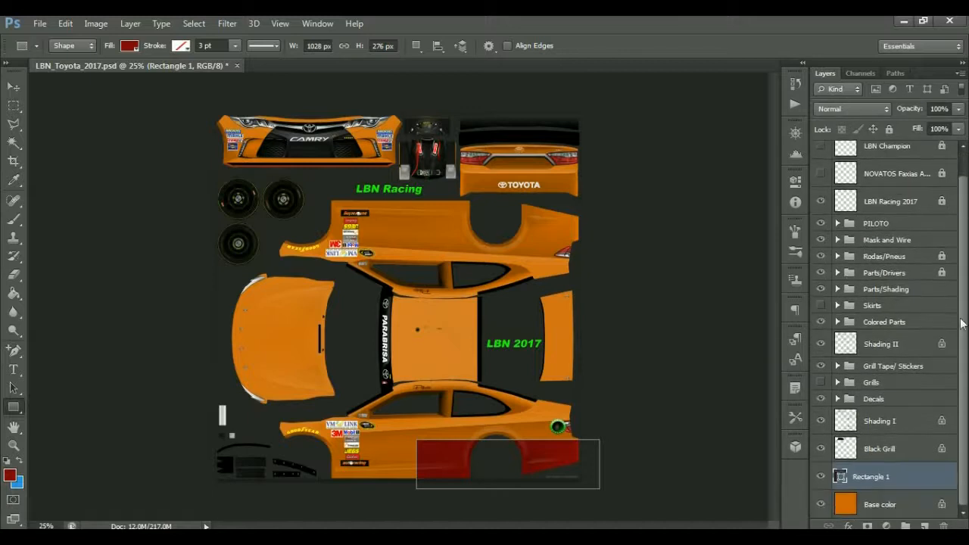
Rotate the red rectangle to about -12.9° and position it across the bottom rear corner of the lower car side, applying the transformation.
left_click(68, 24)
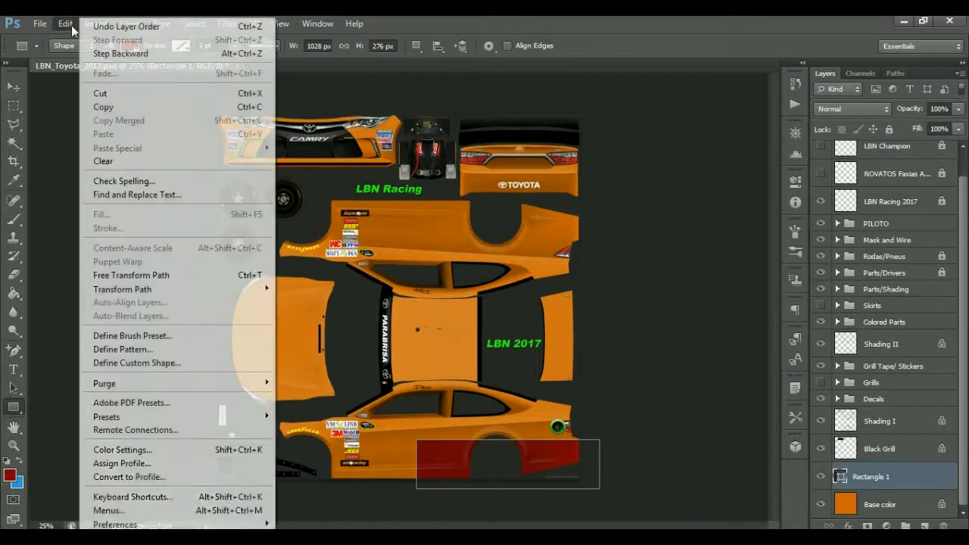
left_click(139, 276)
left_click_drag(671, 405, 664, 375)
mouse_move(550, 452)
left_mouse_down()
mouse_move(561, 465)
mouse_move(554, 472)
mouse_move(561, 454)
mouse_move(550, 445)
left_mouse_up()
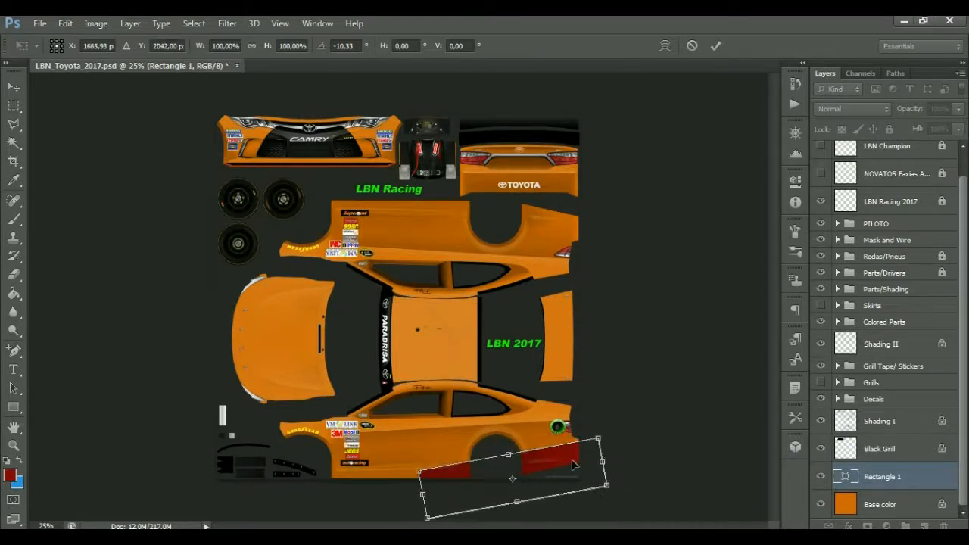
left_click_drag(646, 430, 649, 421)
left_click_drag(559, 461, 578, 467)
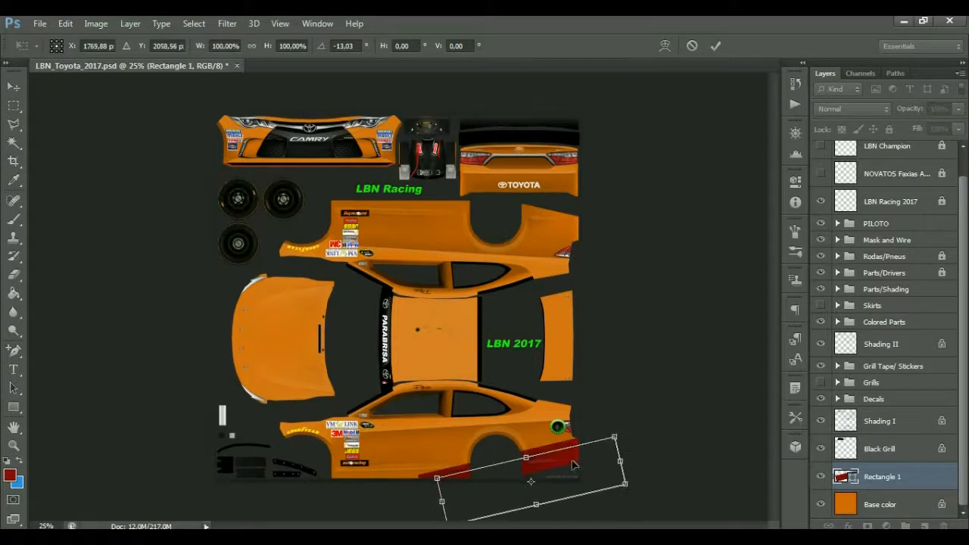
left_click_drag(643, 432, 643, 442)
left_click_drag(559, 468, 549, 467)
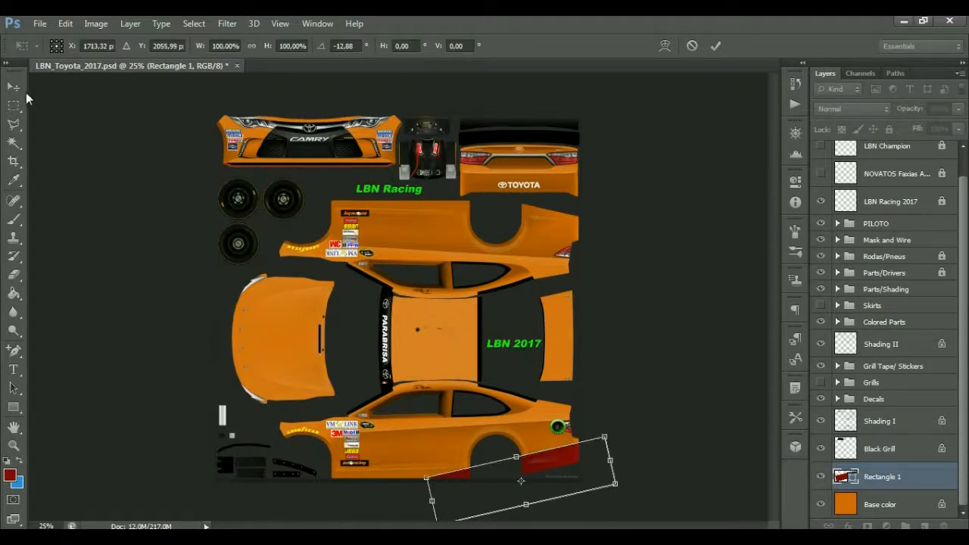
left_click(26, 93)
left_click(403, 216)
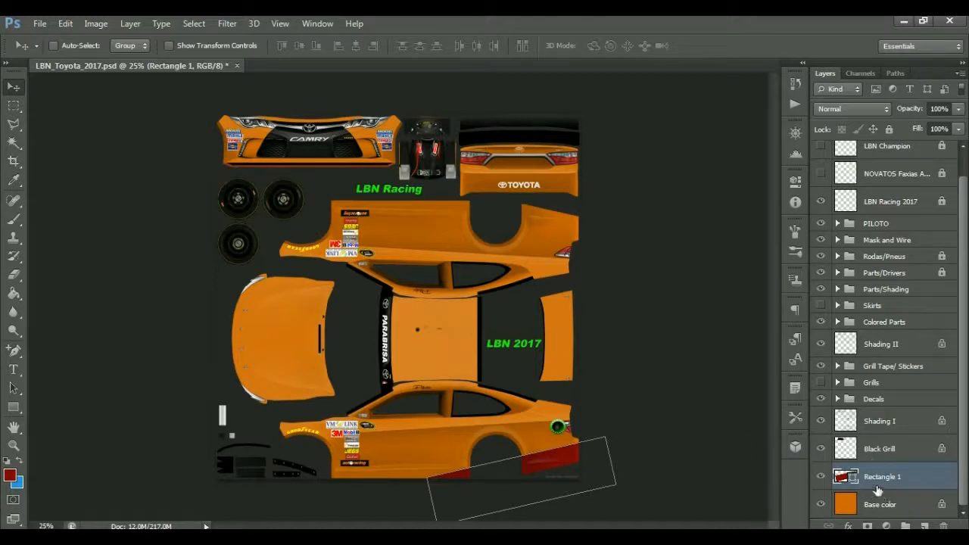
Set the foreground color to near-black #040404.
left_click(10, 475)
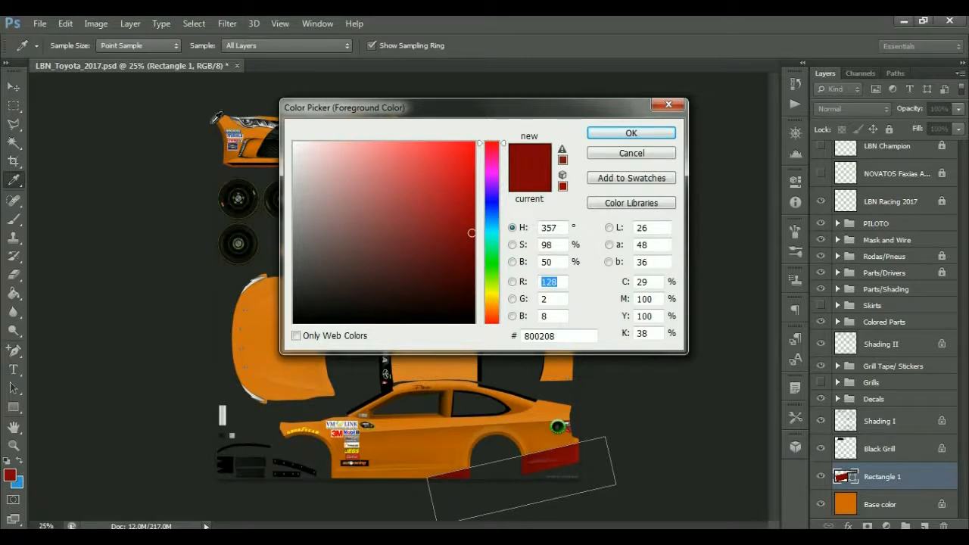
left_click(296, 321)
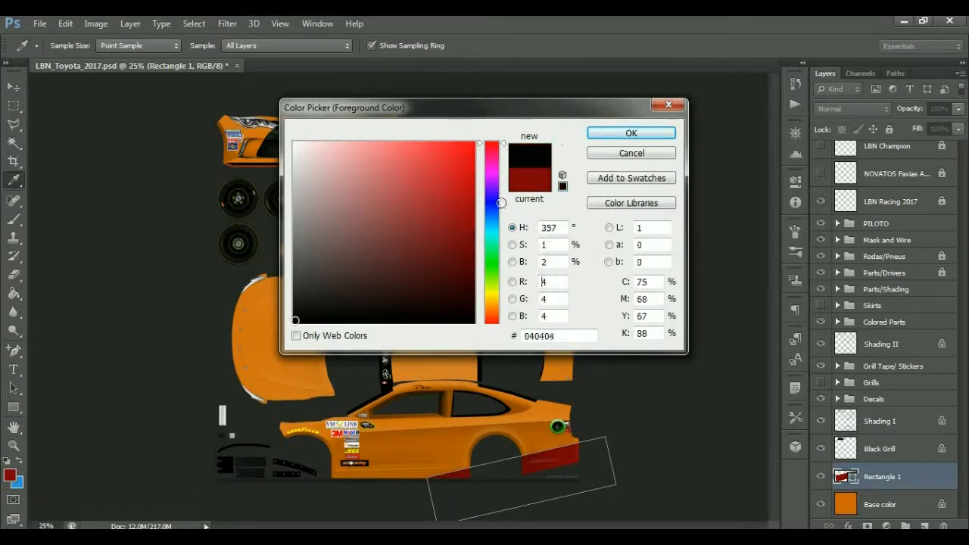
left_click(630, 134)
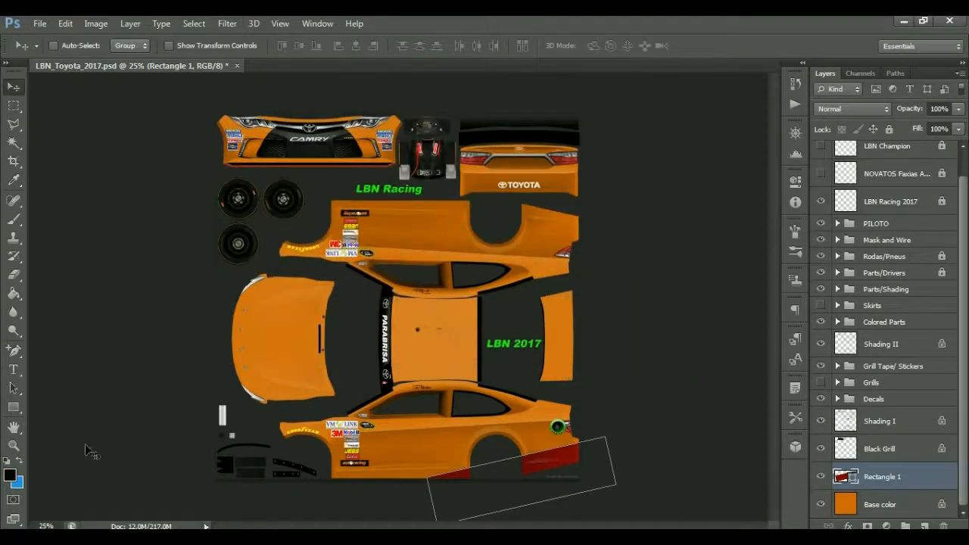
Duplicate the Rectangle 1 layer and move the copy up over the rear wheel arch of the lower car side.
right_click(909, 480)
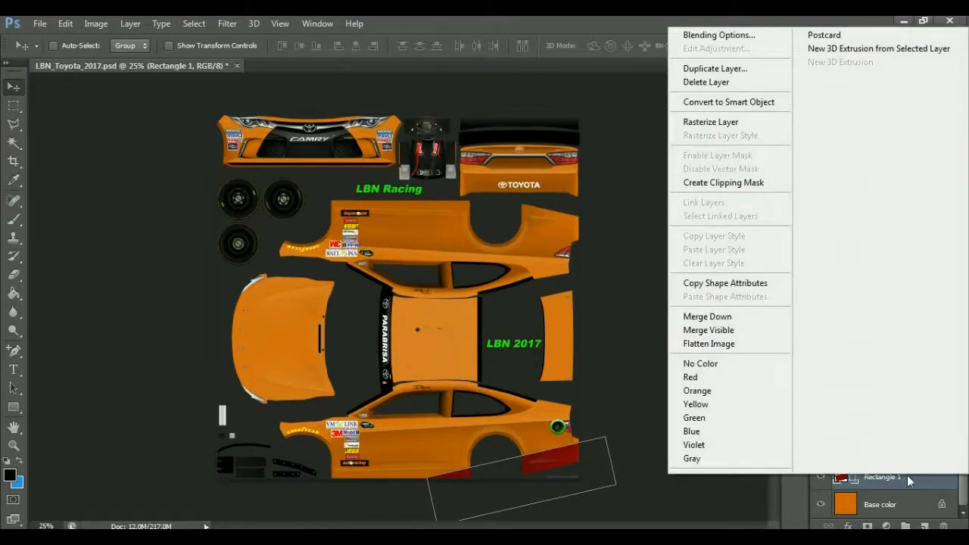
left_click(703, 68)
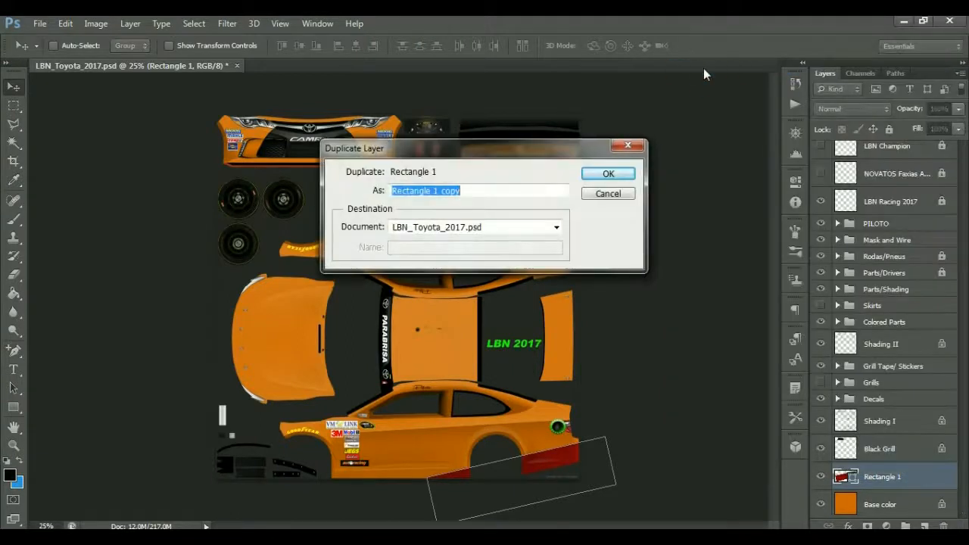
left_click(610, 174)
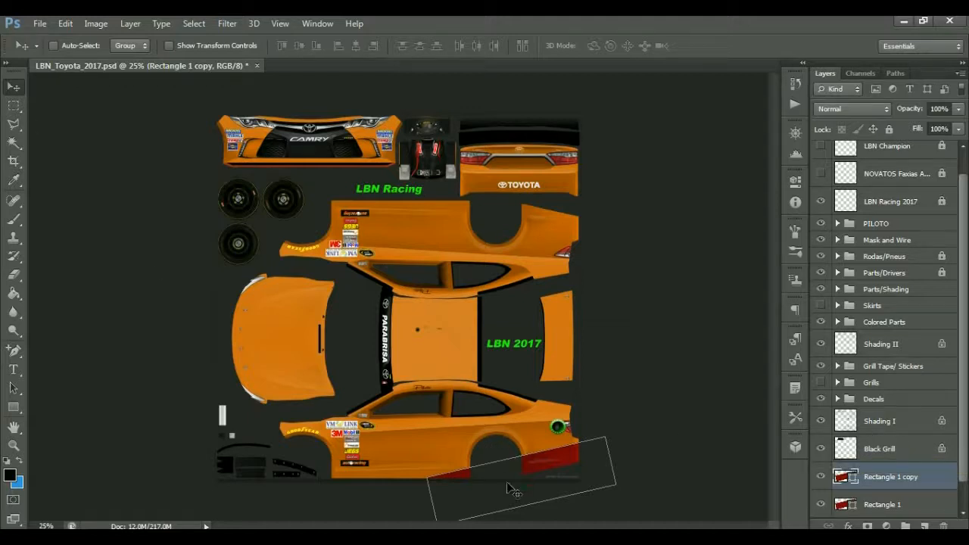
left_click_drag(512, 490, 477, 458)
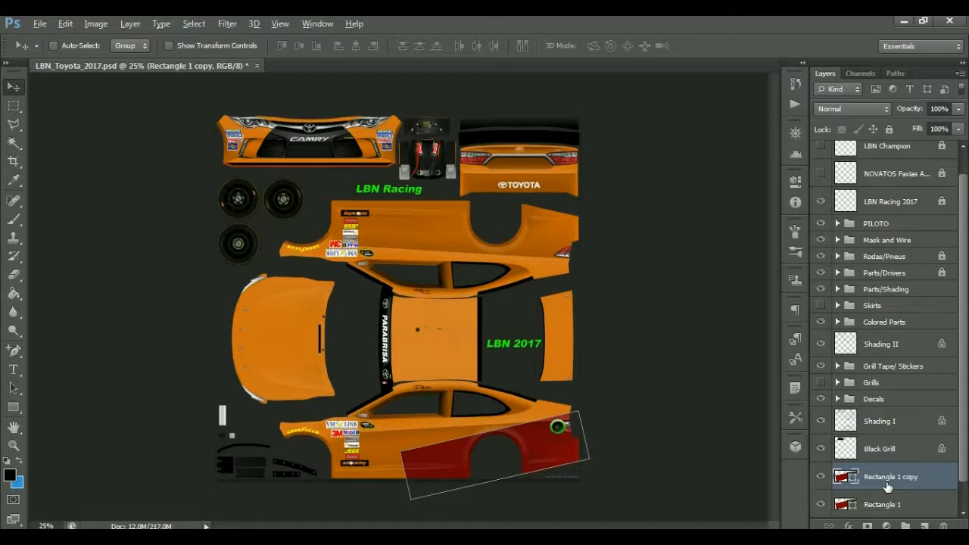
Fill the rectangle copy with the near-black foreground color and place the red rectangle layer above it.
key("alt+BackSpace")
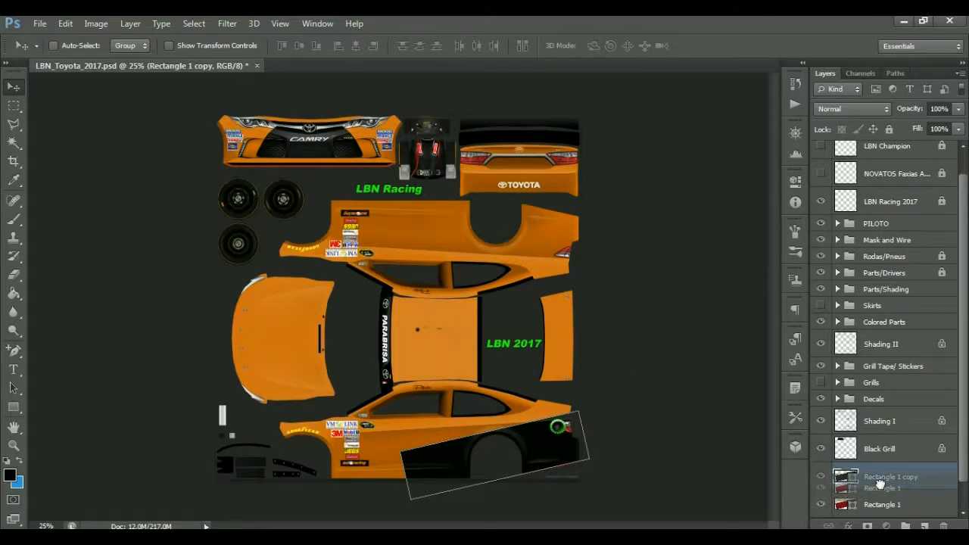
left_click_drag(880, 506, 884, 470)
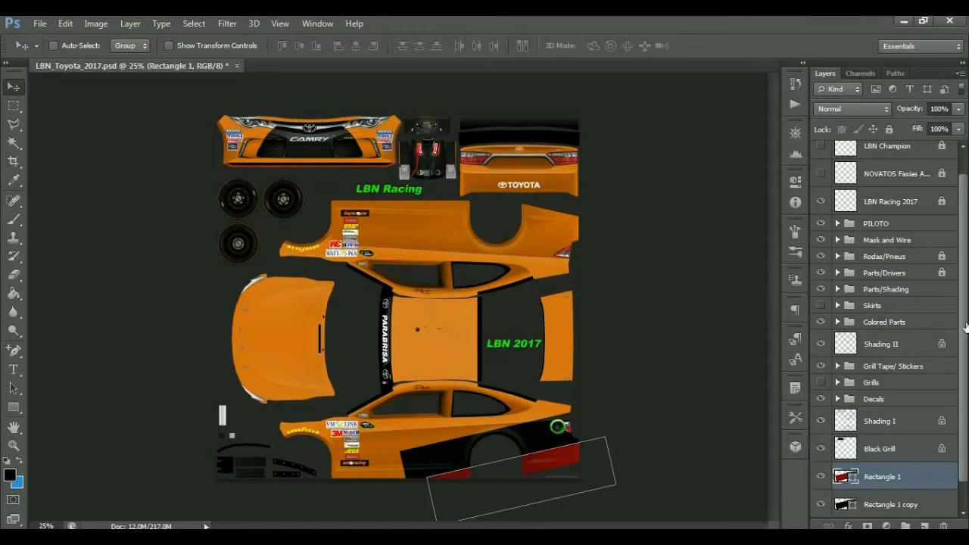
left_click_drag(963, 376, 959, 428)
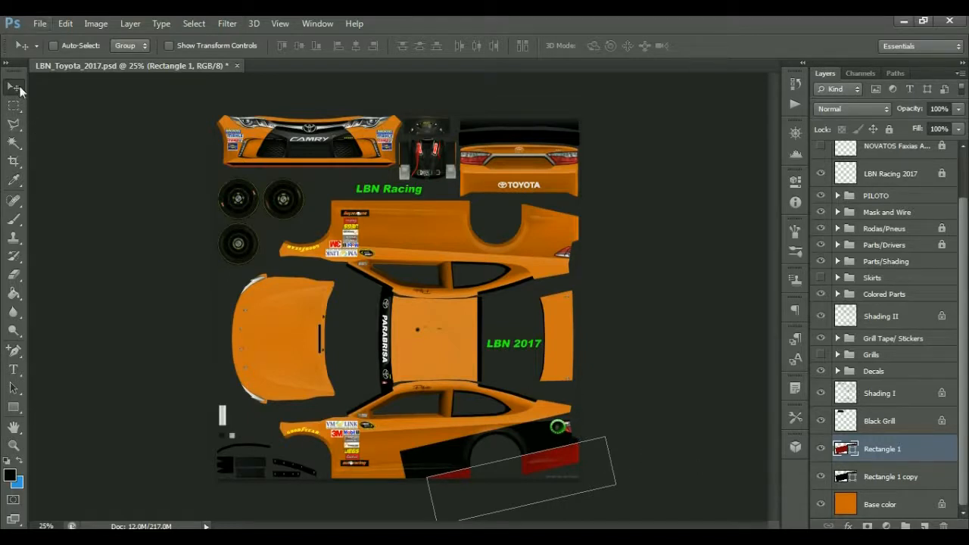
Stretch the black rectangle toward the car's front to about 163% width, rotate it about -4°, and apply the transformation.
left_click(868, 474)
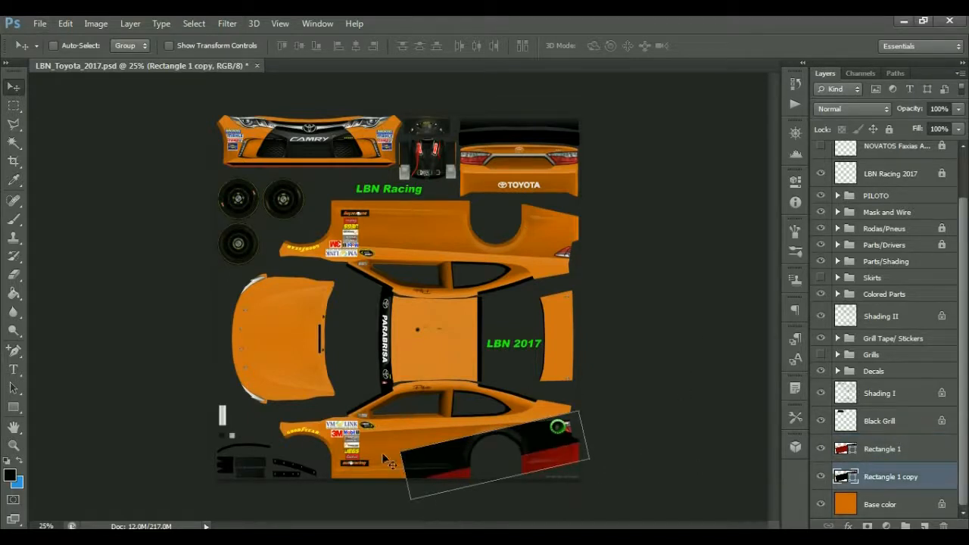
left_click(65, 24)
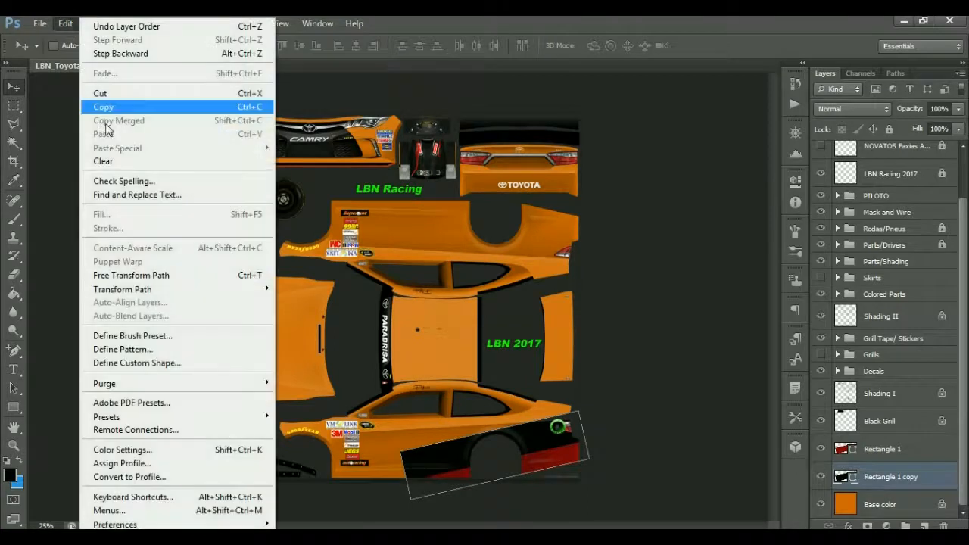
left_click(152, 277)
left_click_drag(400, 454, 281, 457)
left_click_drag(650, 392, 644, 378)
left_click_drag(523, 422, 546, 427)
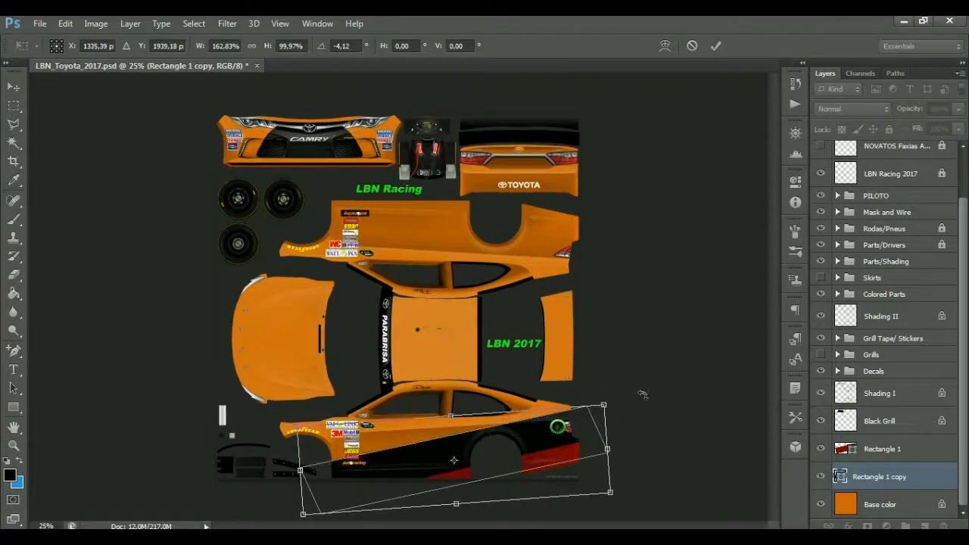
left_click(14, 86)
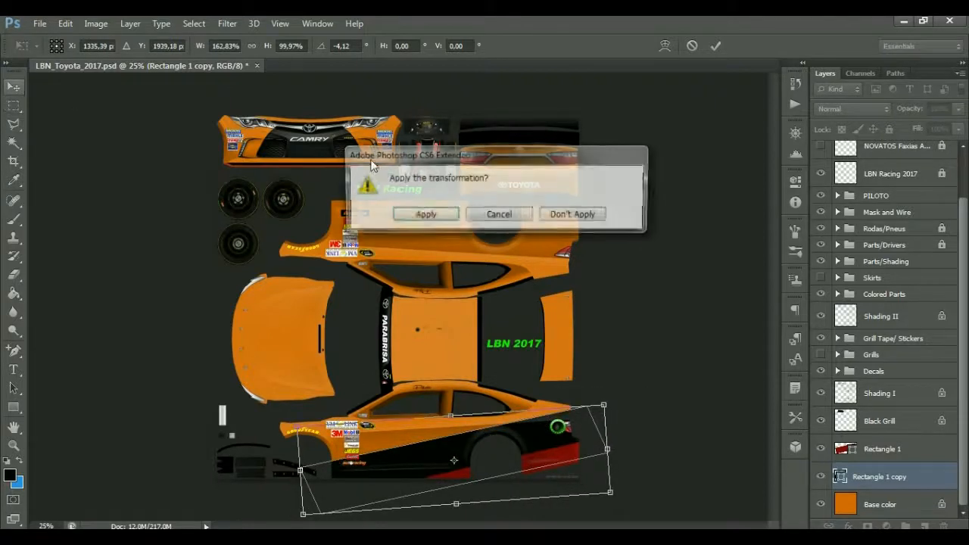
left_click(437, 216)
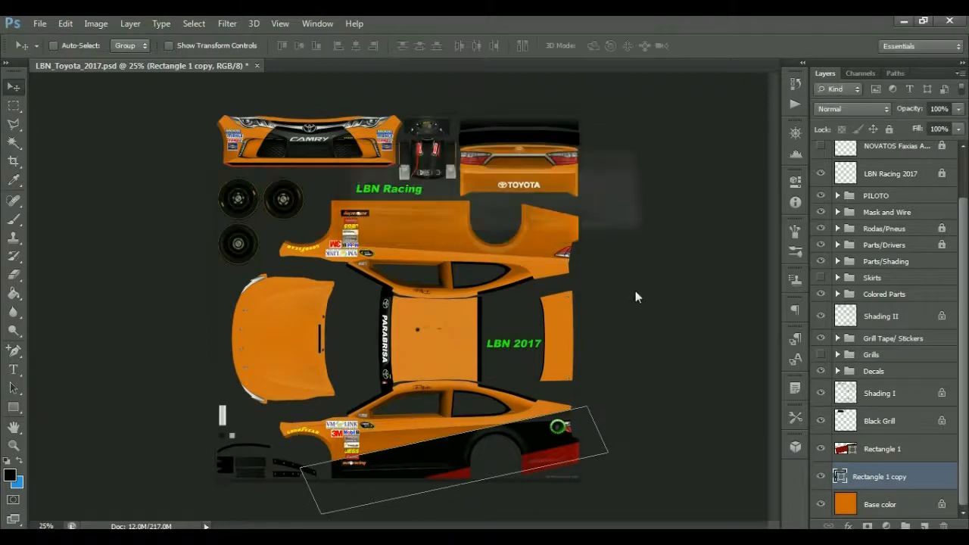
Fill the Base color layer with the blue background color to recolor the car body.
left_click(890, 506)
left_click(901, 480)
left_click(907, 452)
left_click(900, 480)
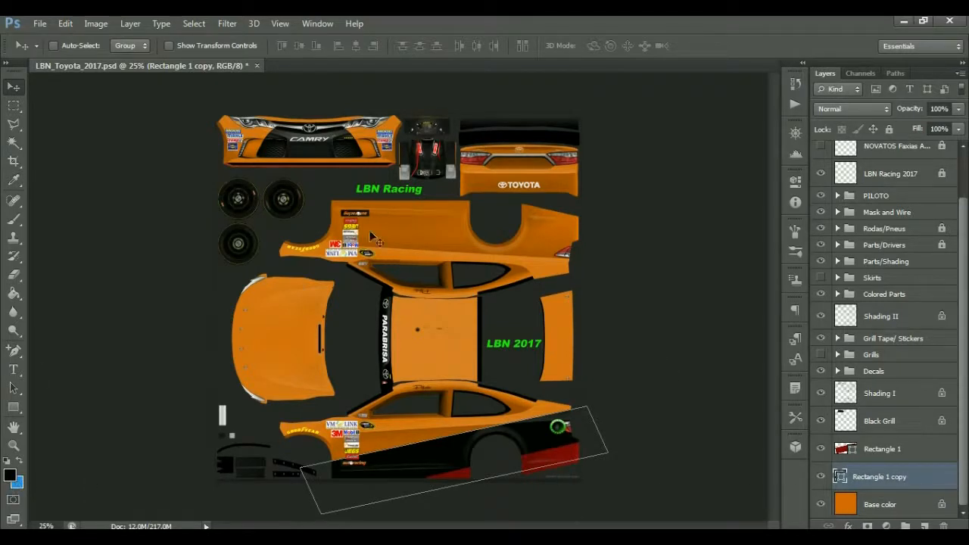
left_click(873, 505)
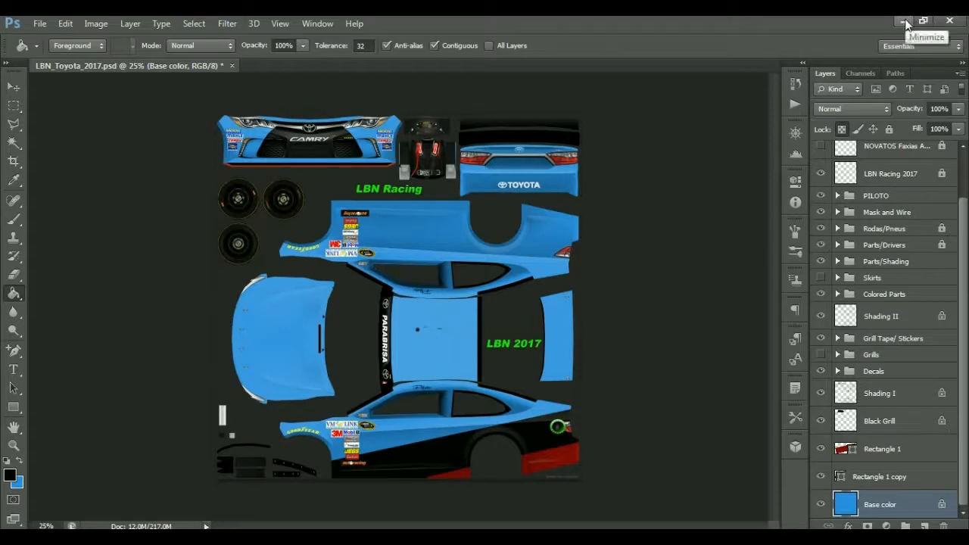
Open Sponsor's and Number.psd from the desktop and return to the LBN_Toyota_2017.psd document.
left_click(905, 22)
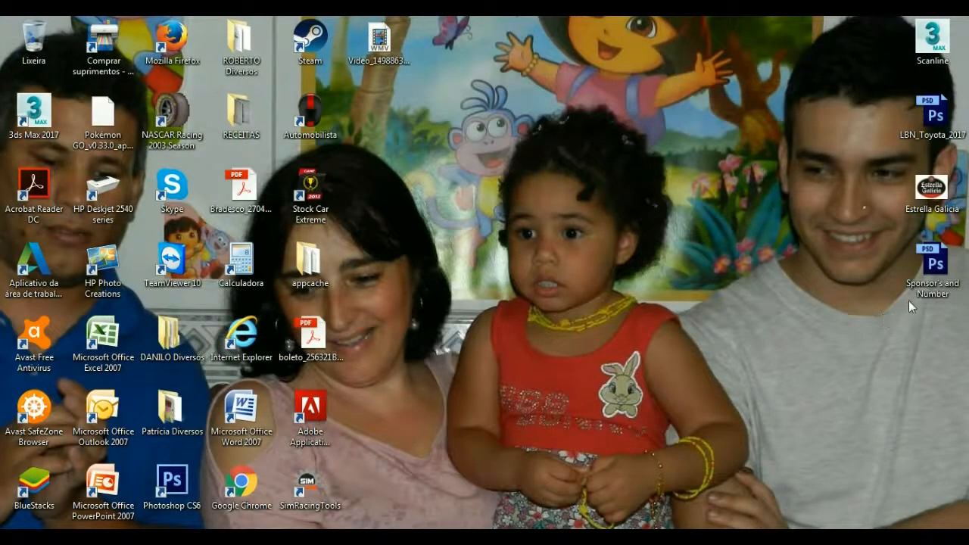
double_click(937, 262)
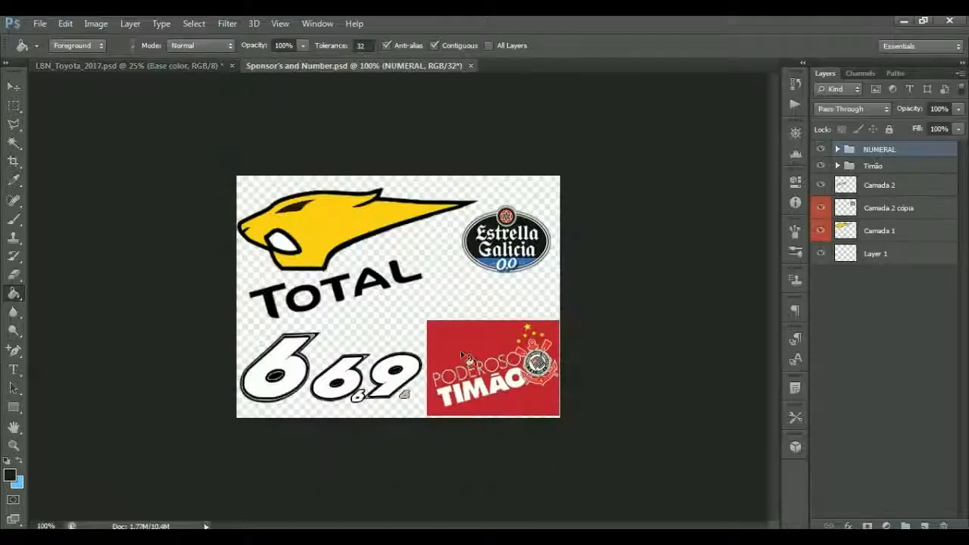
left_click(120, 66)
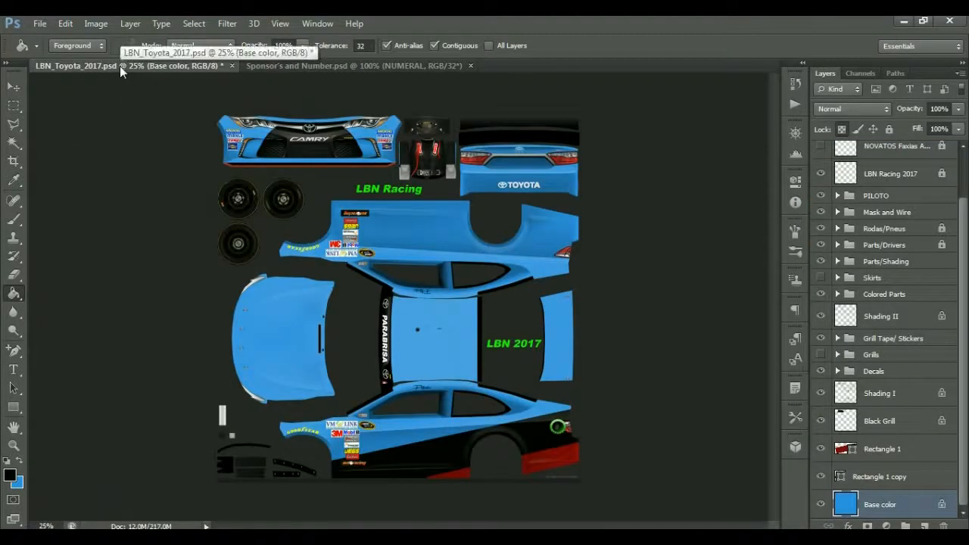
Make Camada 1, the yellow lion logo layer in Sponsor's and Number.psd, active and choose the Move tool.
left_click(268, 66)
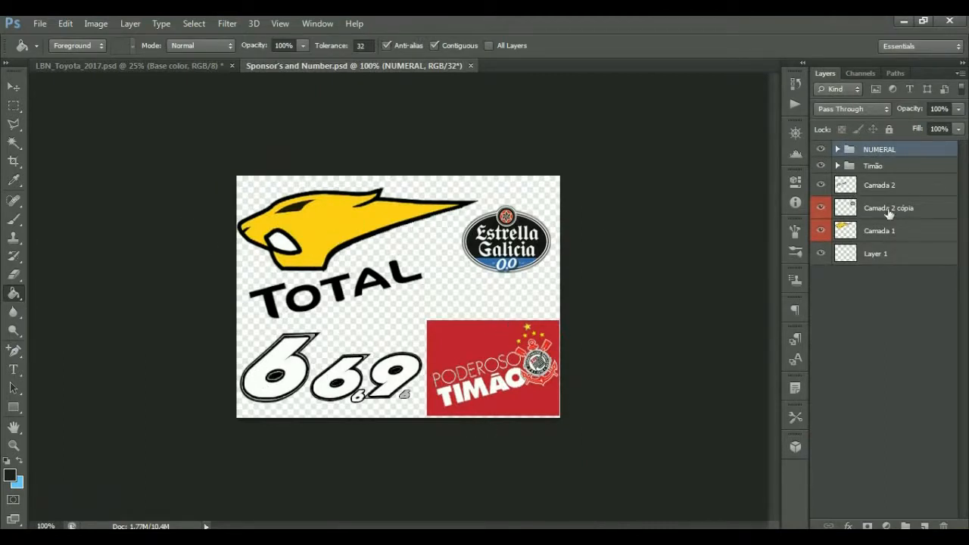
left_click(822, 254)
left_click(820, 230)
left_click(821, 230)
left_click(903, 237)
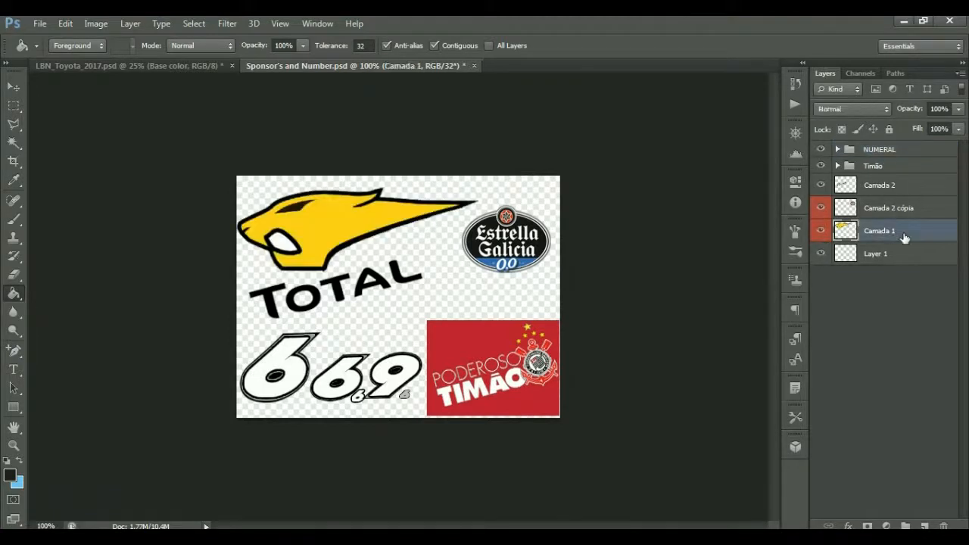
left_click(13, 86)
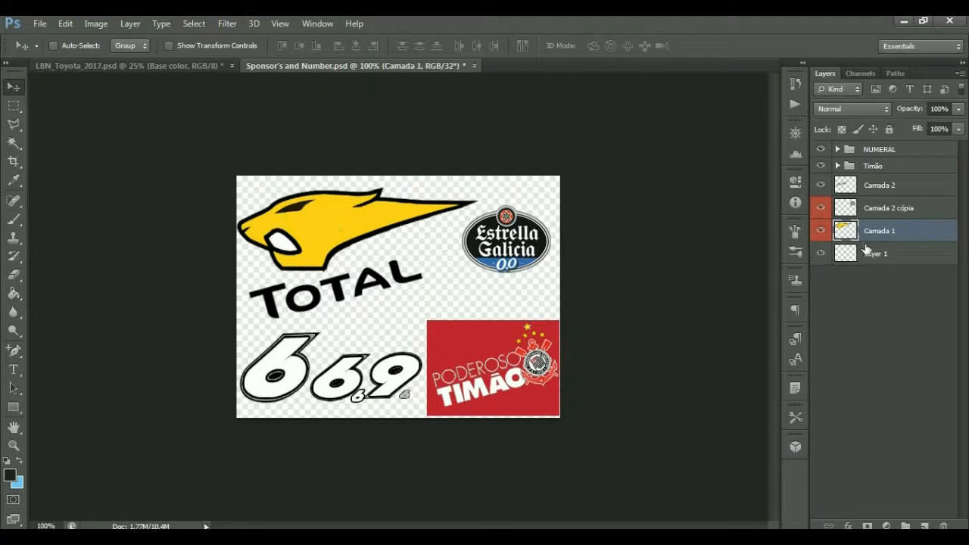
Check which artwork Camada 1 holds by toggling its visibility, and copy the yellow lion logo into LBN_Toyota_2017.psd.
left_click(822, 231)
left_click(822, 232)
left_click(823, 233)
left_click(821, 232)
left_click(822, 232)
left_click(822, 232)
left_click_drag(339, 227, 411, 320)
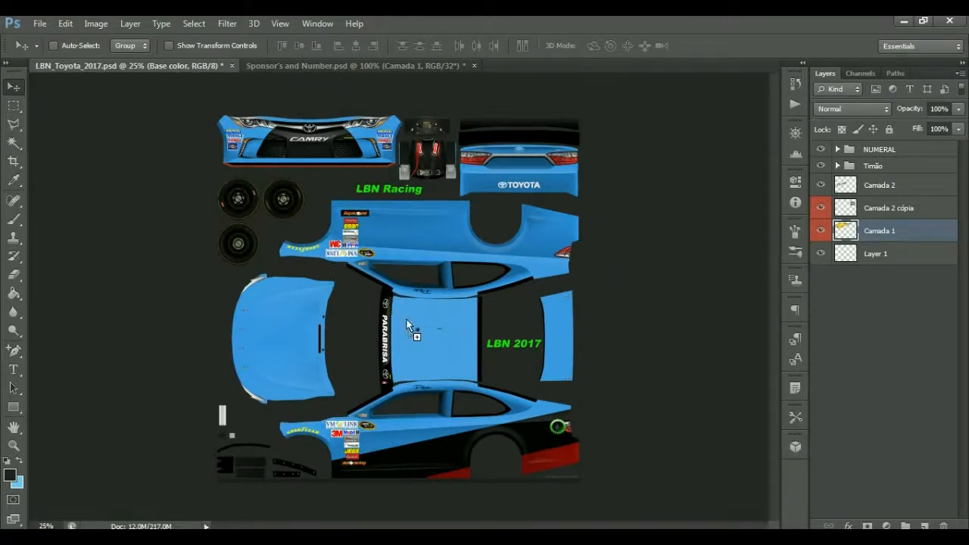
left_click(458, 223)
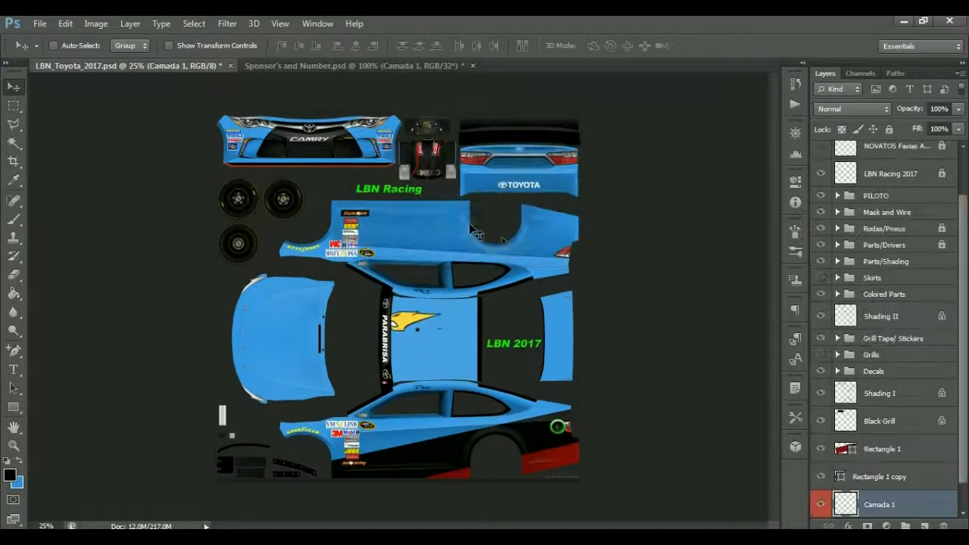
Position the lion logo on the lower car side near the rear wheel and place its layer above Rectangle 1.
left_click_drag(411, 315, 480, 427)
left_click_drag(854, 511, 847, 450)
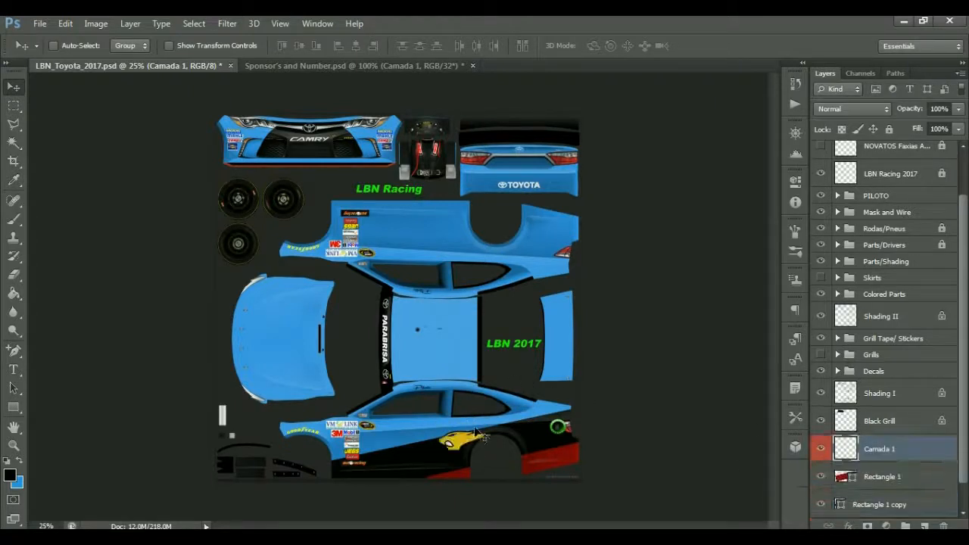
left_click_drag(477, 435, 471, 420)
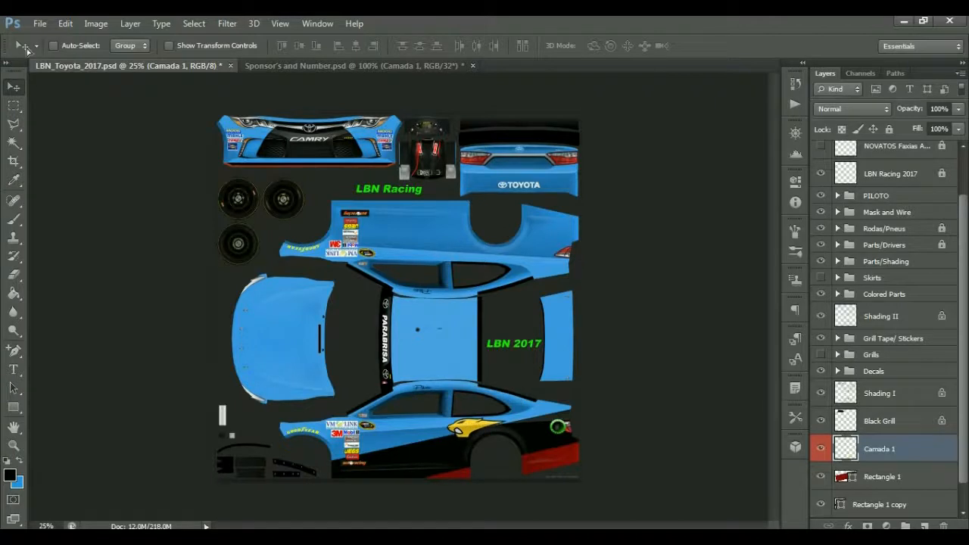
Scale the lion logo to 200% width and 200% height with Free Transform and apply the transformation.
left_click(66, 23)
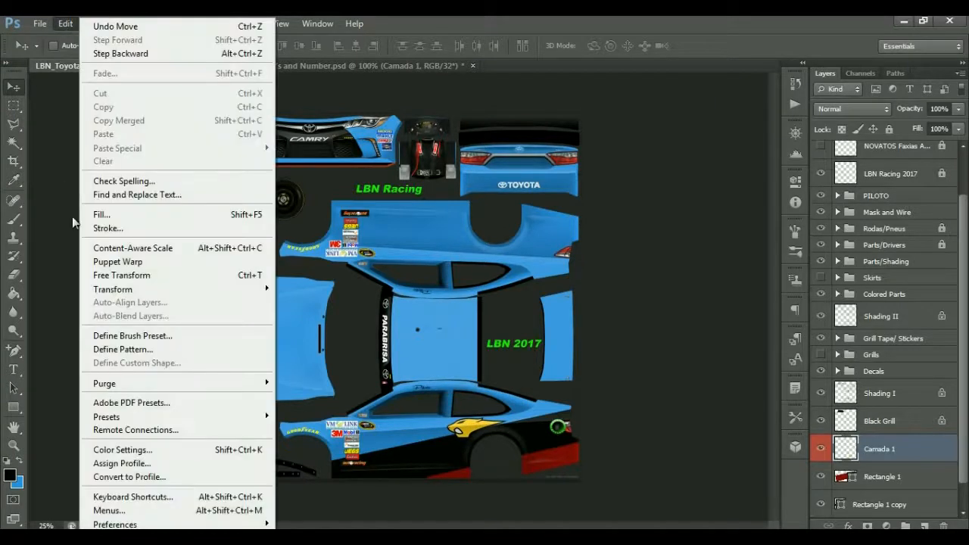
left_click(138, 277)
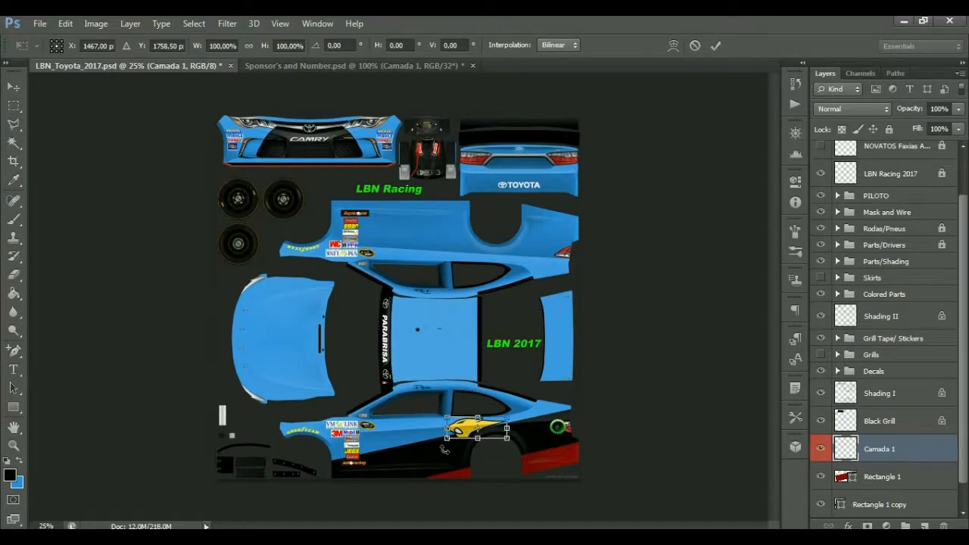
left_click_drag(447, 439, 413, 451)
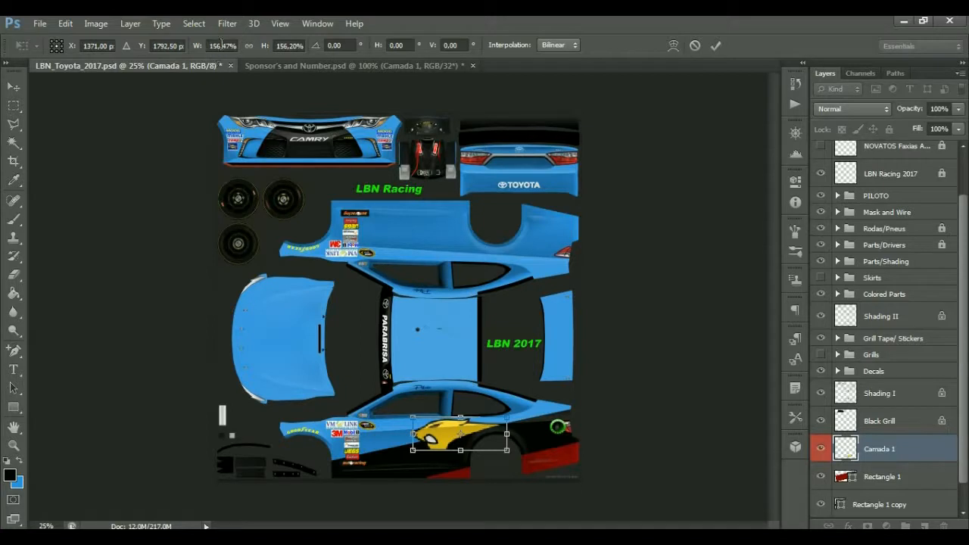
left_click(221, 45)
key("Right")
key("shift+Home")
type("200")
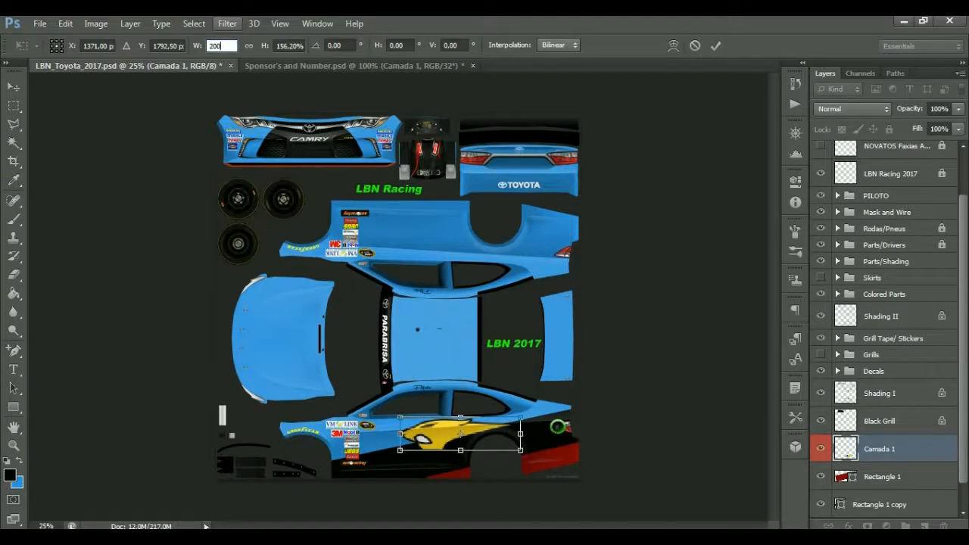
left_click(305, 44)
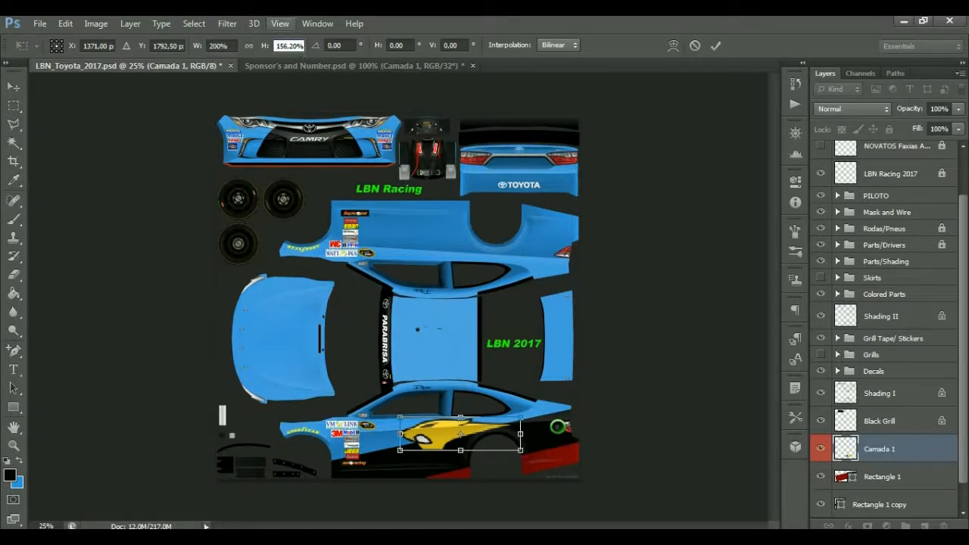
left_click_drag(287, 46, 304, 46)
type("200")
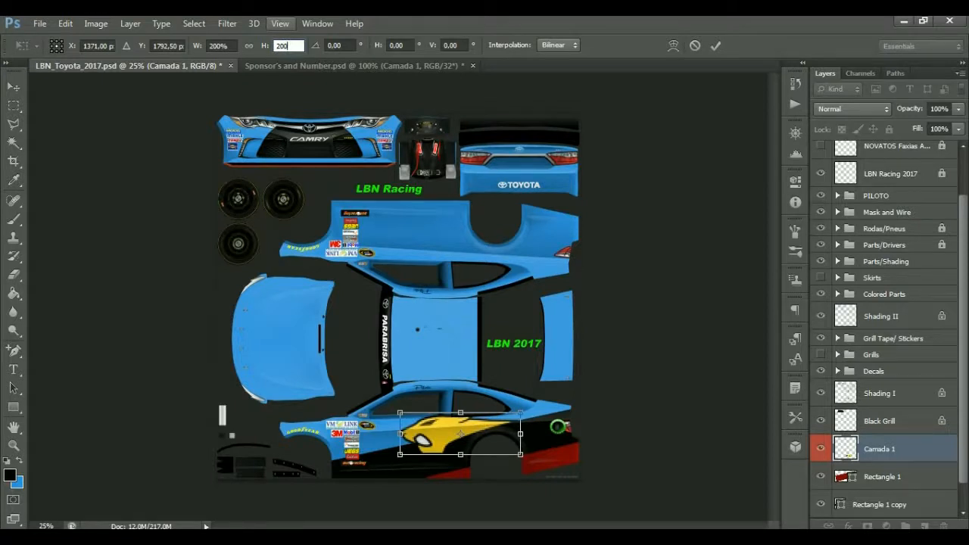
left_click(13, 85)
left_click(424, 215)
Move the enlarged lion logo over the rear wheel arch, rotate it about -6°, and apply the transformation.
left_click_drag(485, 417, 484, 437)
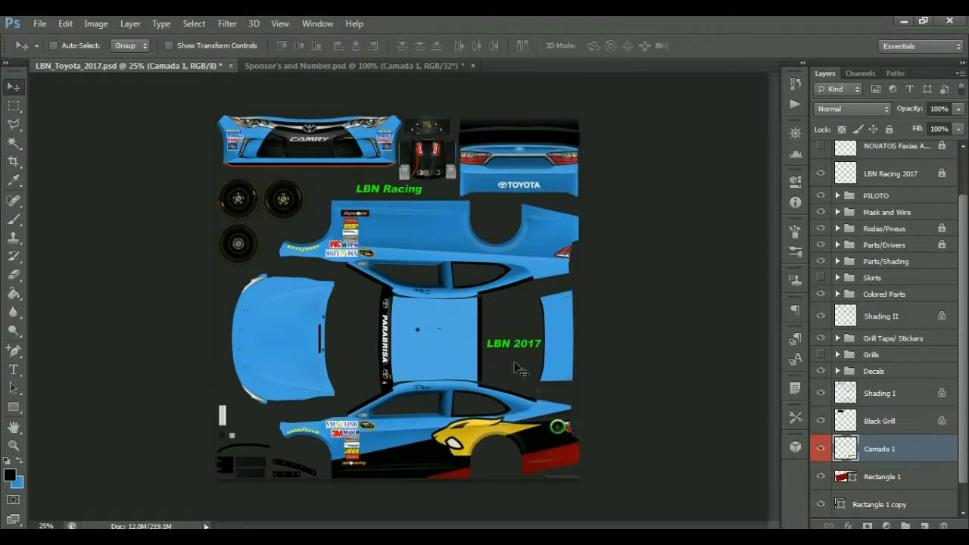
left_click(59, 25)
left_click(132, 276)
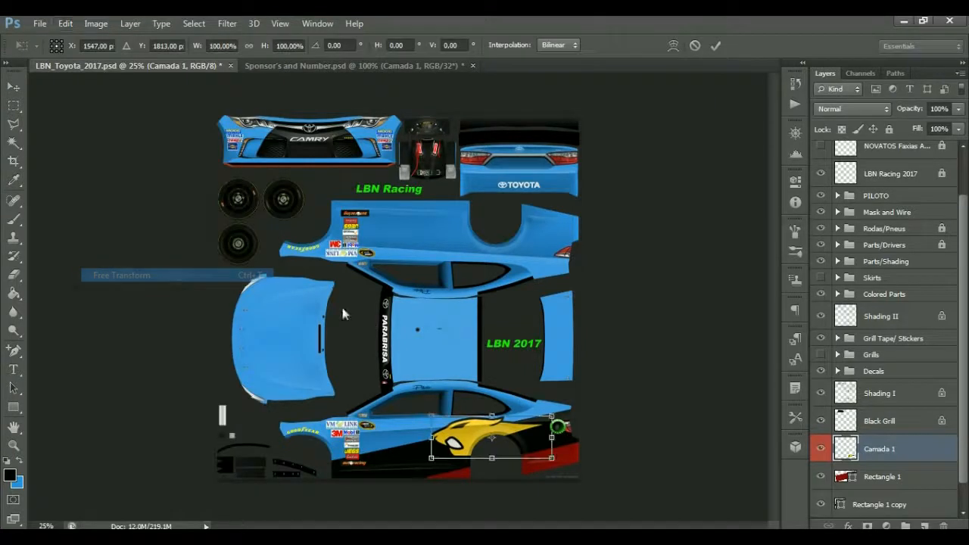
mouse_move(641, 379)
left_mouse_down()
mouse_move(640, 368)
mouse_move(627, 370)
left_mouse_up()
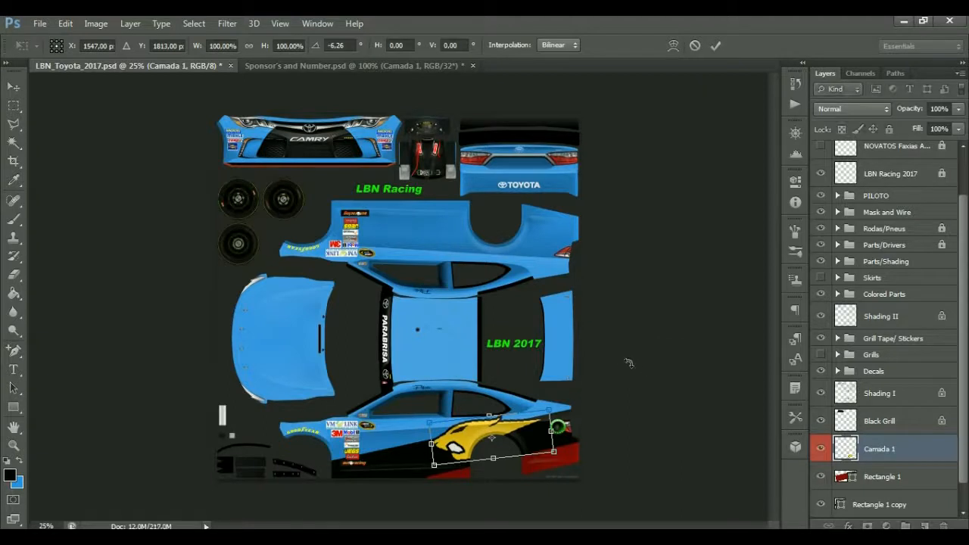
key("Return")
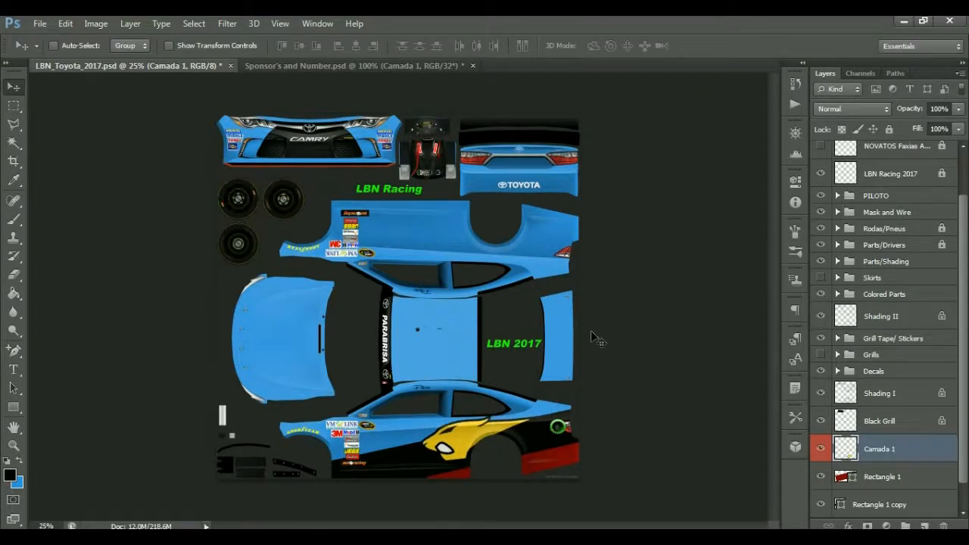
Save the livery on the desktop as a Photoshop file named Tutorial Pintura2017 with Maximize Compatibility enabled.
key("ctrl+shift+s")
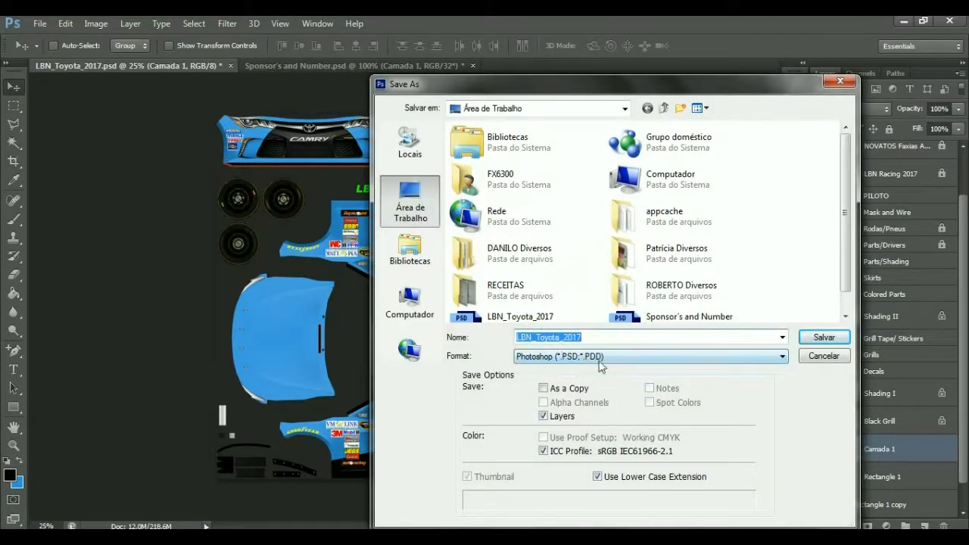
type("Tutorial NR200")
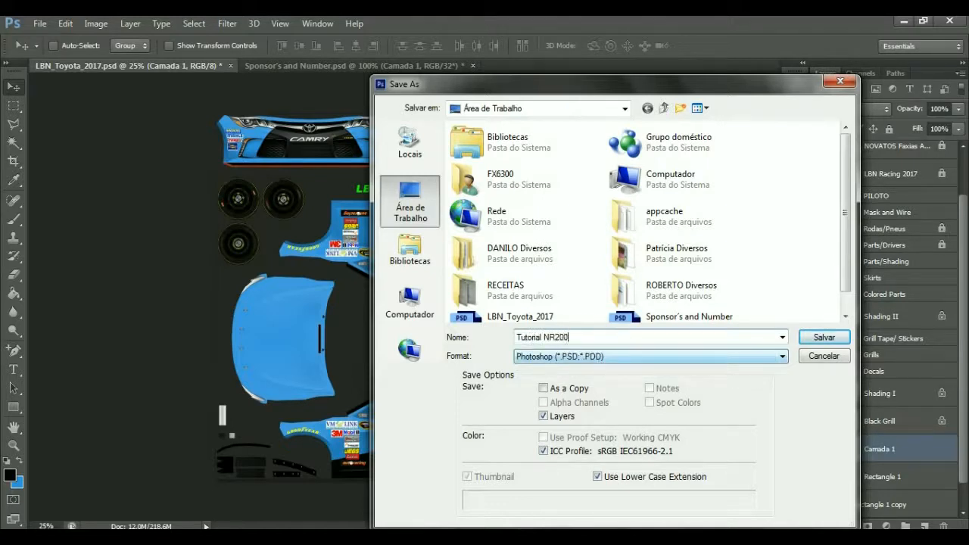
key("BackSpace")
key("BackSpace")
key("BackSpace")
key("BackSpace")
key("BackSpace")
type("Pintura2017")
left_click(823, 340)
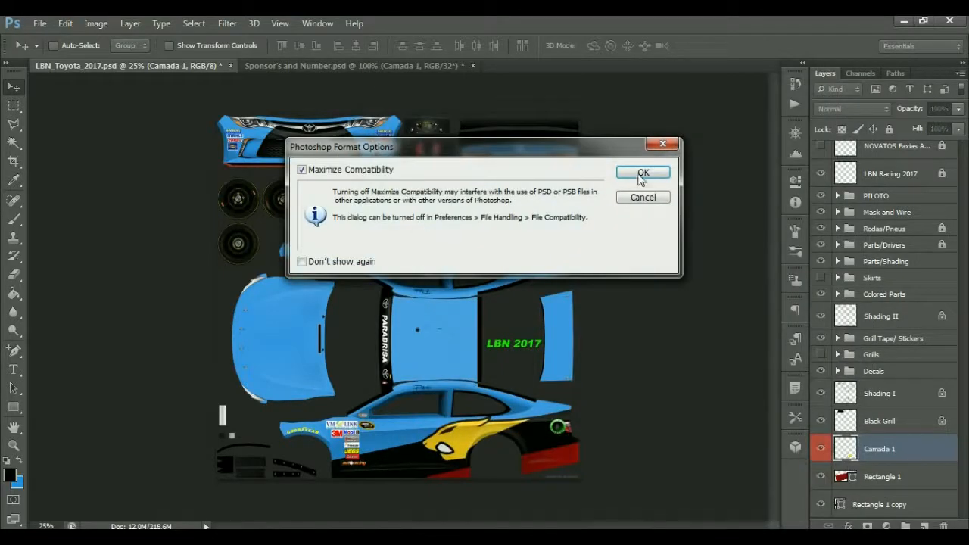
left_click(641, 173)
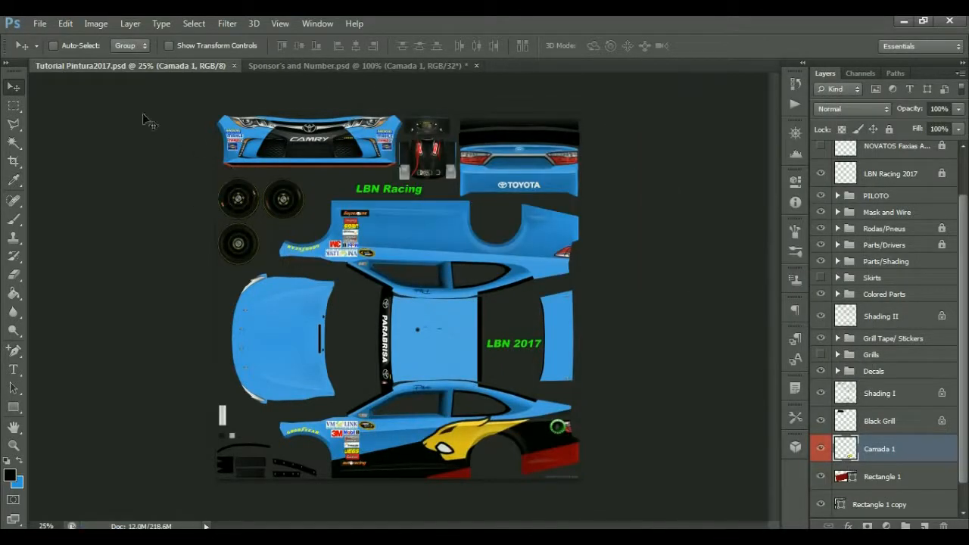
Save a JPEG copy named Tutorial Pintura2017.jpg on the desktop at Maximum quality 12, Baseline ("Standard").
left_click(40, 25)
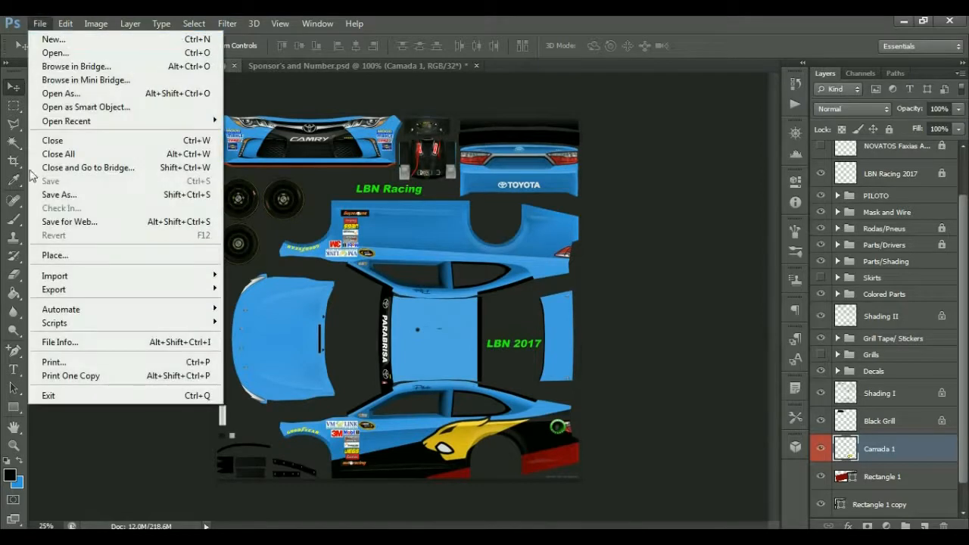
left_click(60, 195)
left_click(602, 357)
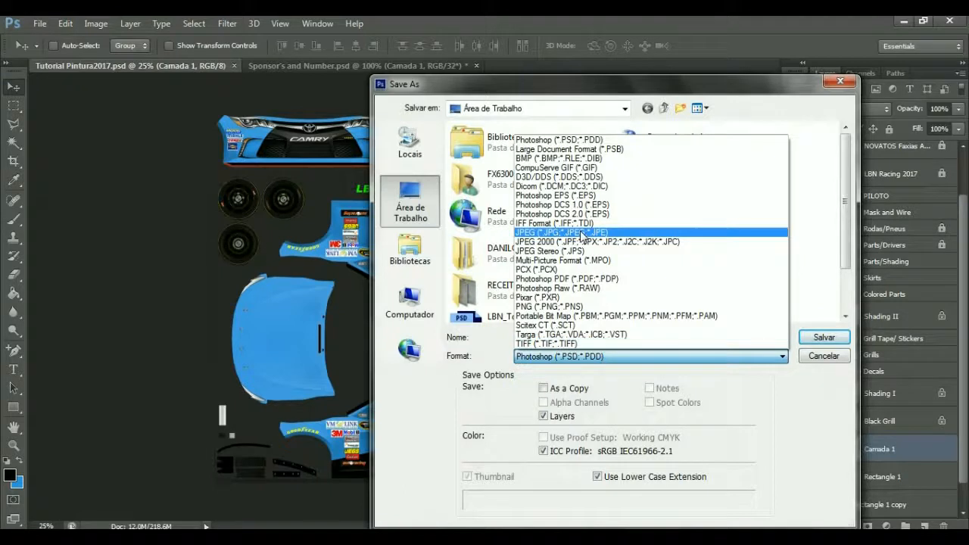
left_click(581, 233)
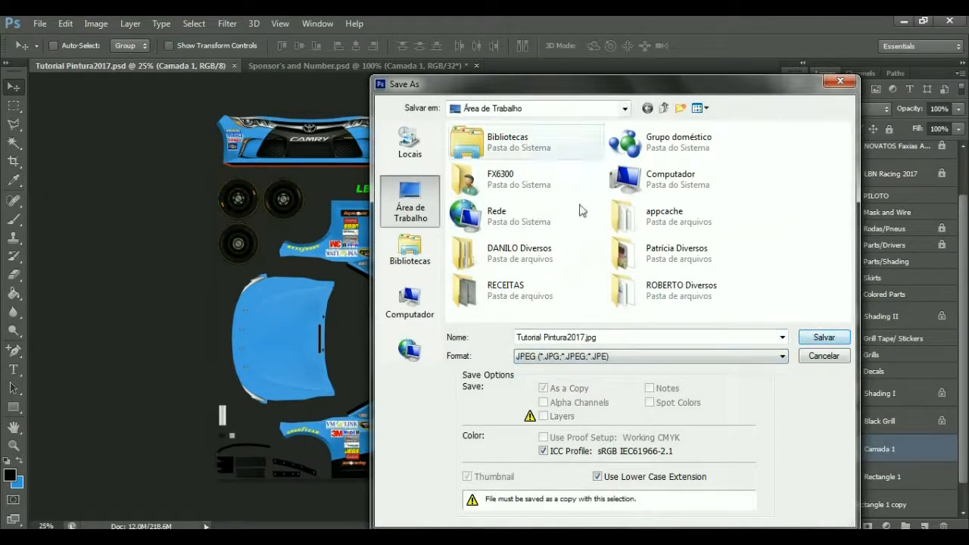
left_click(828, 340)
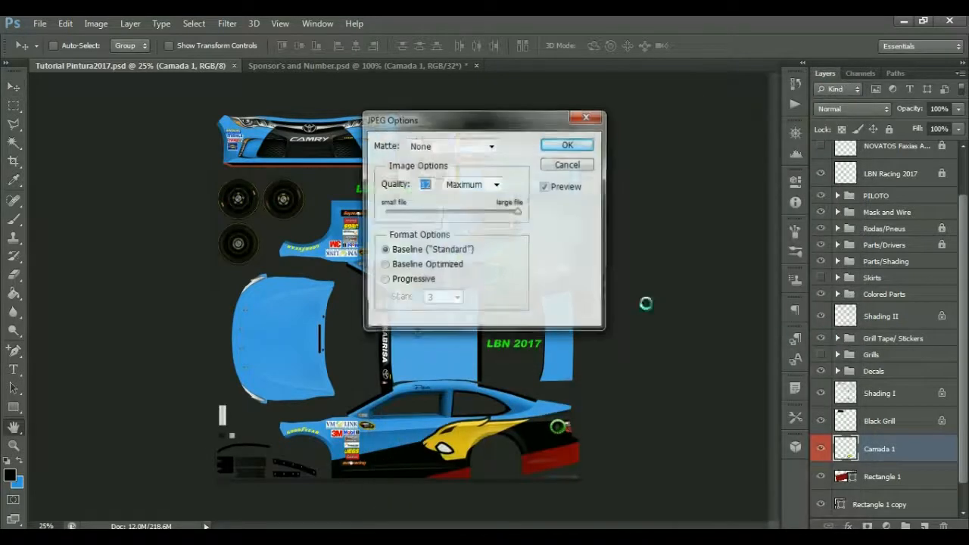
left_click(569, 145)
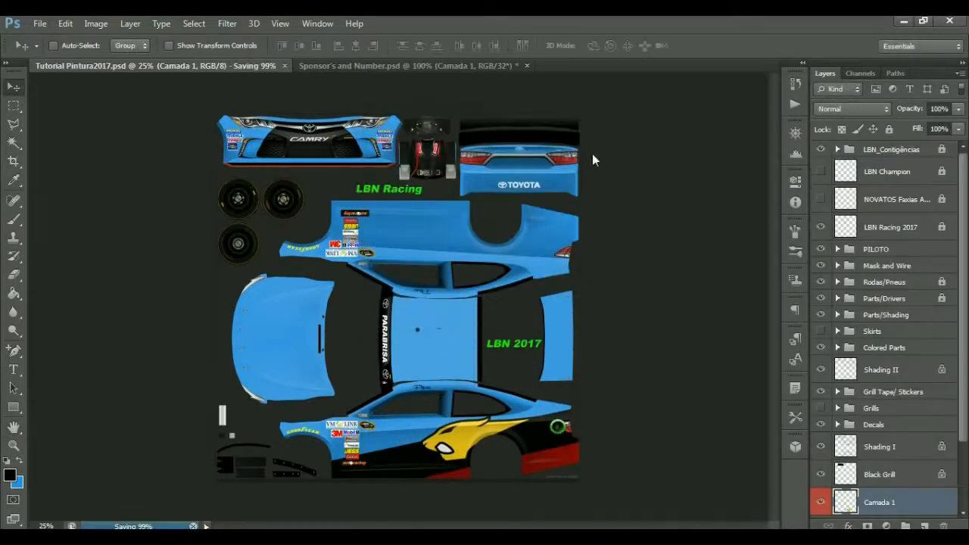
Switch to the desktop and open the Scanline scene in 3ds Max, accepting disabled gamma/LUT correction.
left_click(904, 22)
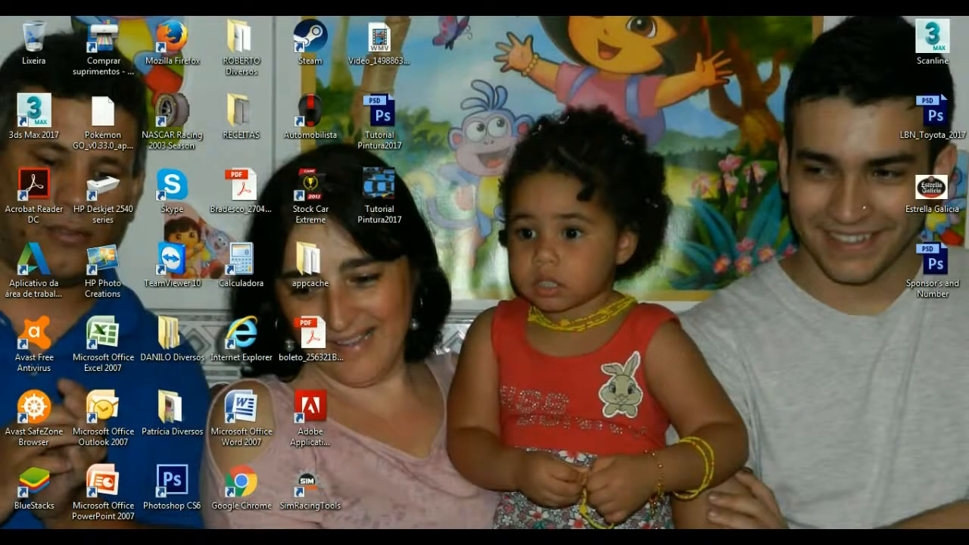
mouse_move(206, 537)
left_click(937, 40)
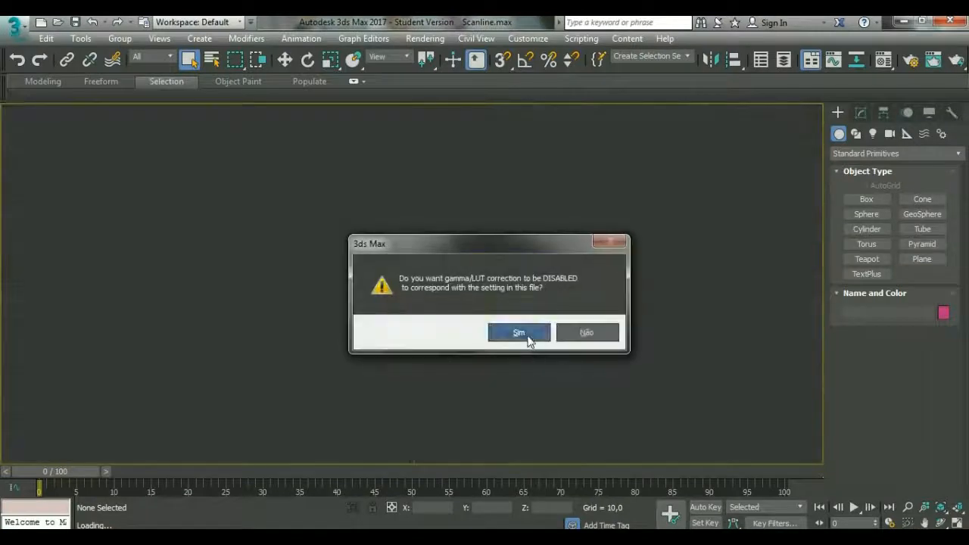
left_click(526, 333)
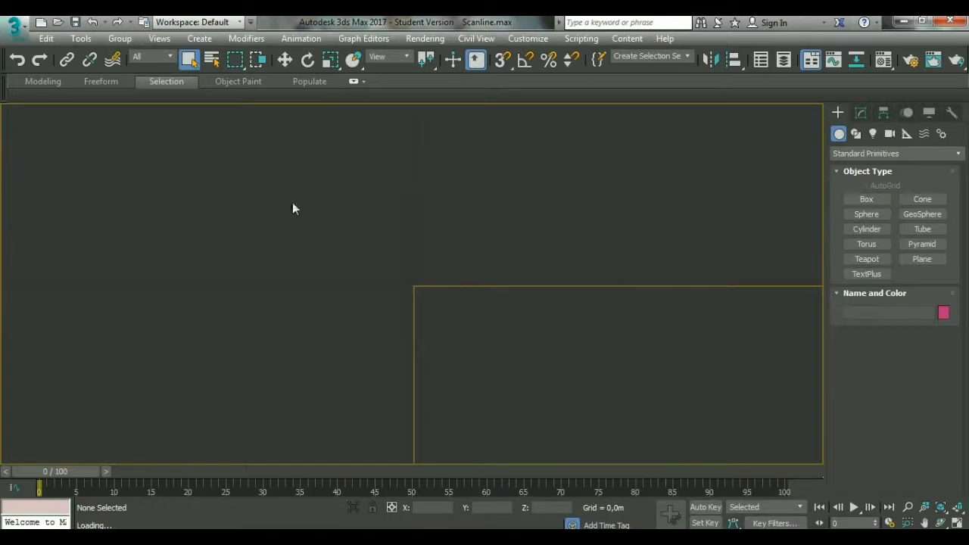
left_click(657, 411)
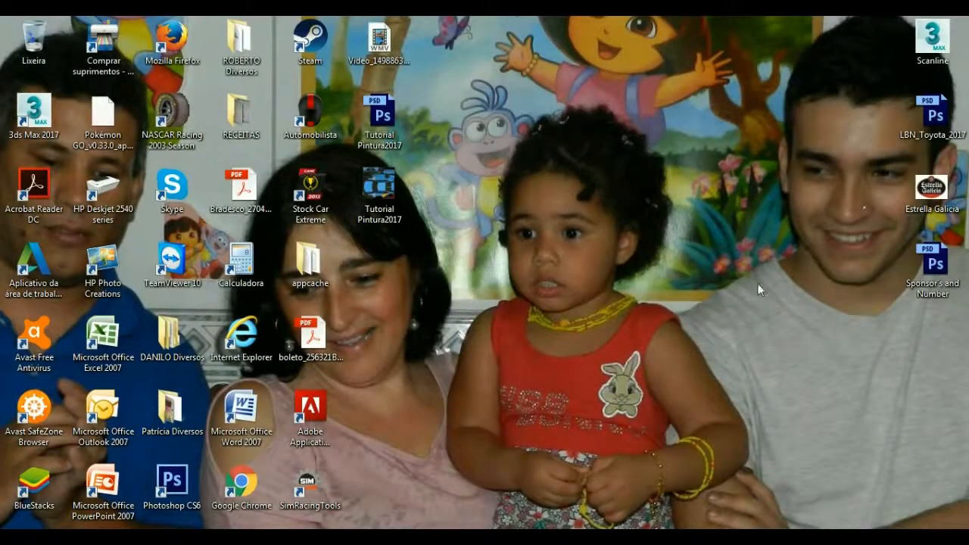
Open the Tutorial Pintura2017 JPEG from the desktop and apply it as a texture to the car's body and hood in 3ds Max.
left_click_drag(389, 195, 937, 362)
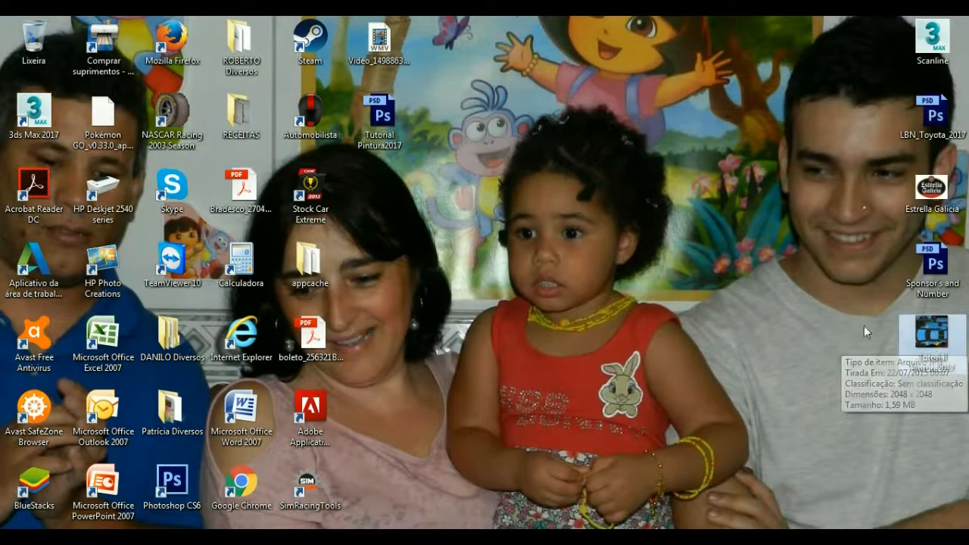
double_click(939, 337)
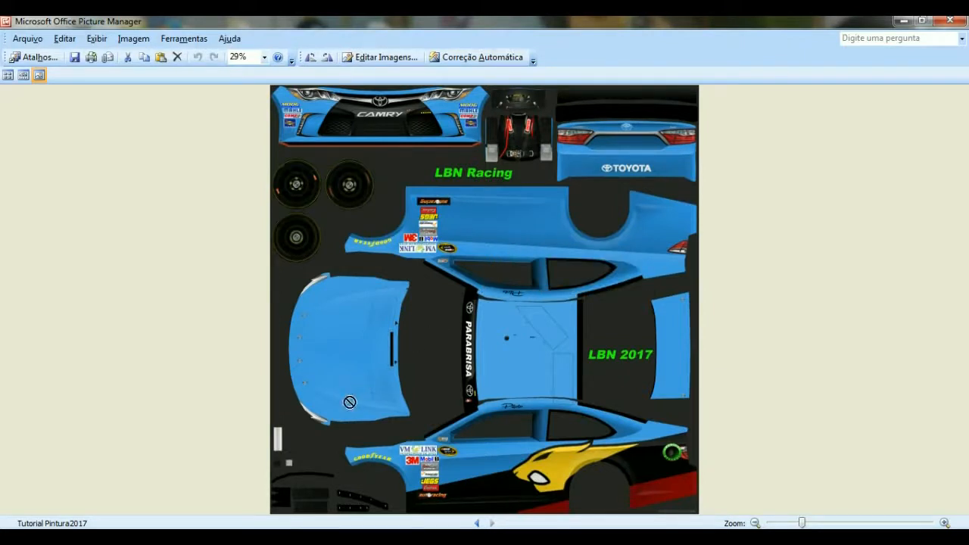
left_click(251, 538)
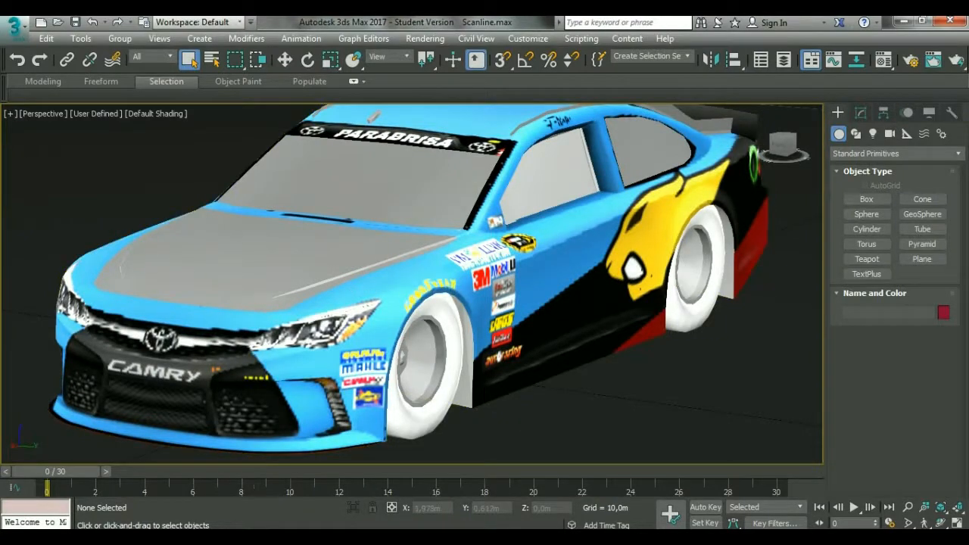
key("alt+Tab")
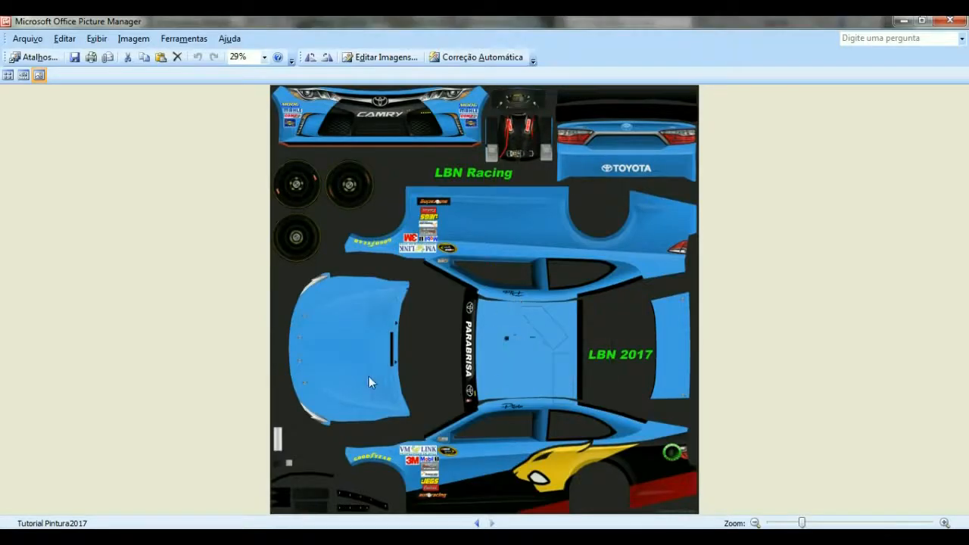
key("alt+Tab")
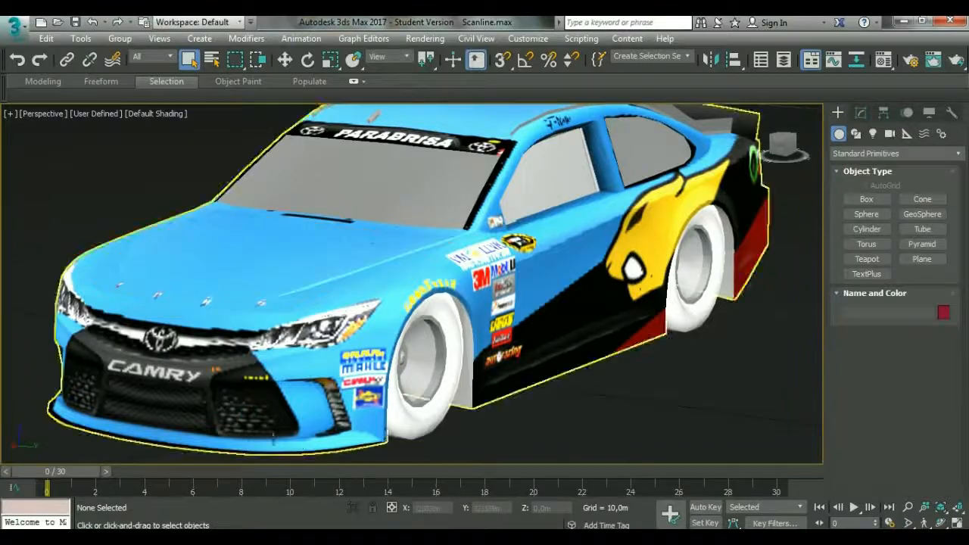
Frame the Camry group and inspect the livery on the car's front, side and roof from several angles.
key("alt+Tab")
left_click_drag(447, 391, 422, 343)
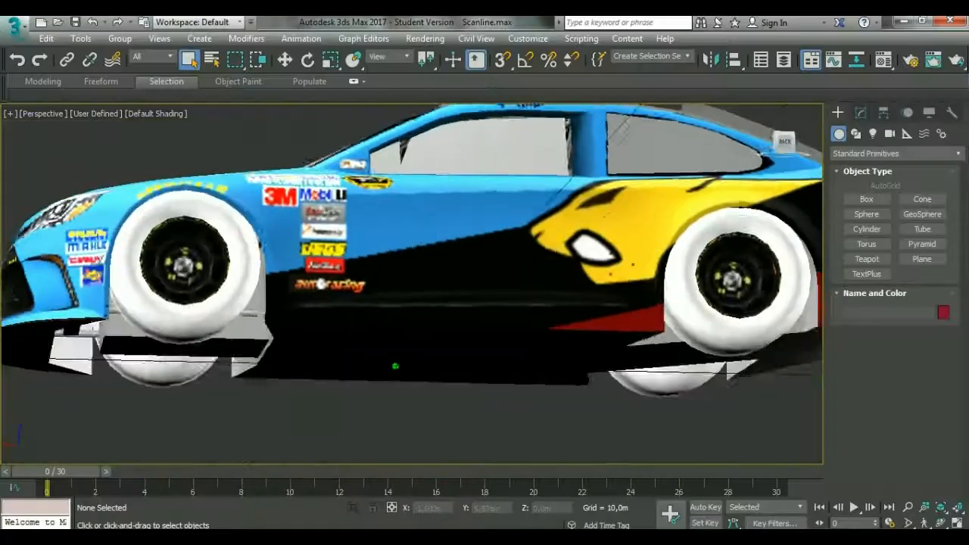
left_click_drag(783, 141, 799, 163)
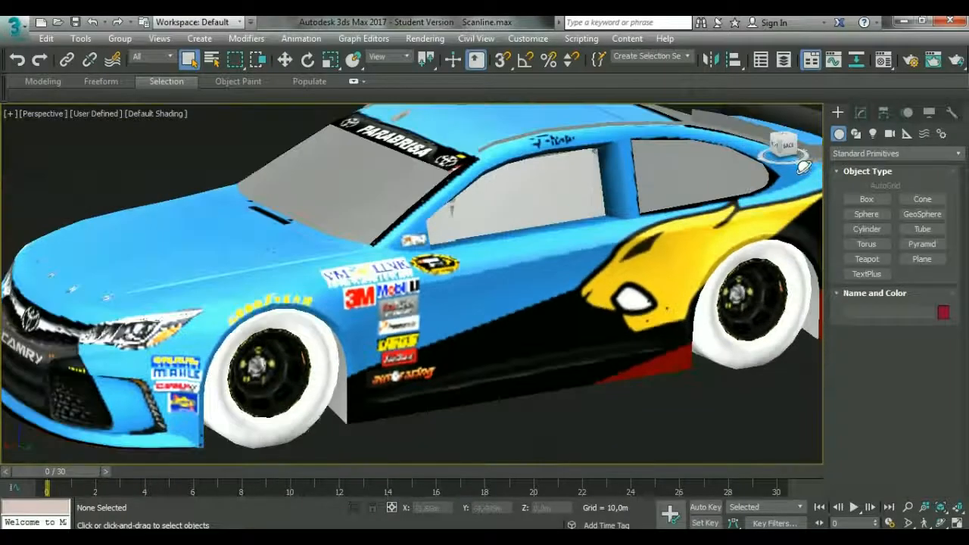
left_click(546, 228)
key("z")
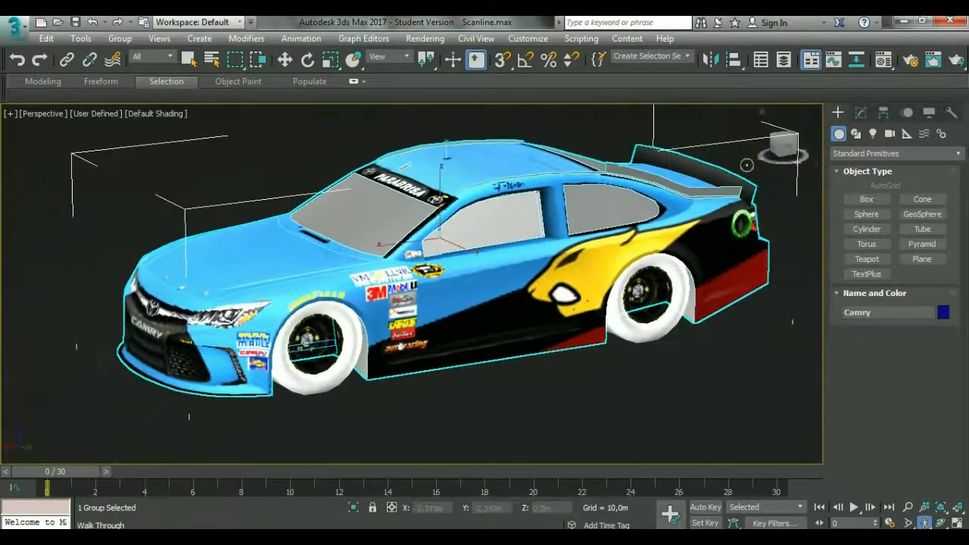
left_click_drag(784, 145, 819, 157)
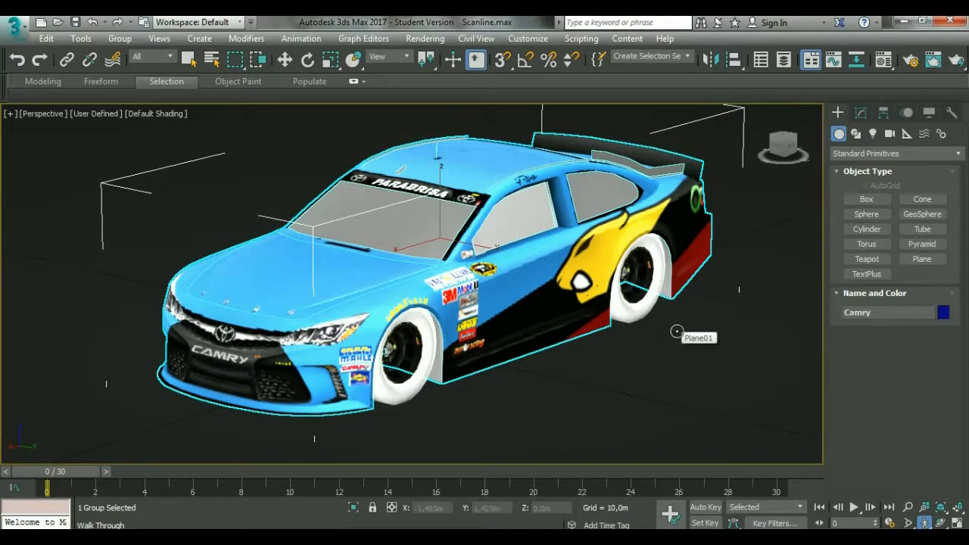
left_click_drag(783, 145, 840, 167)
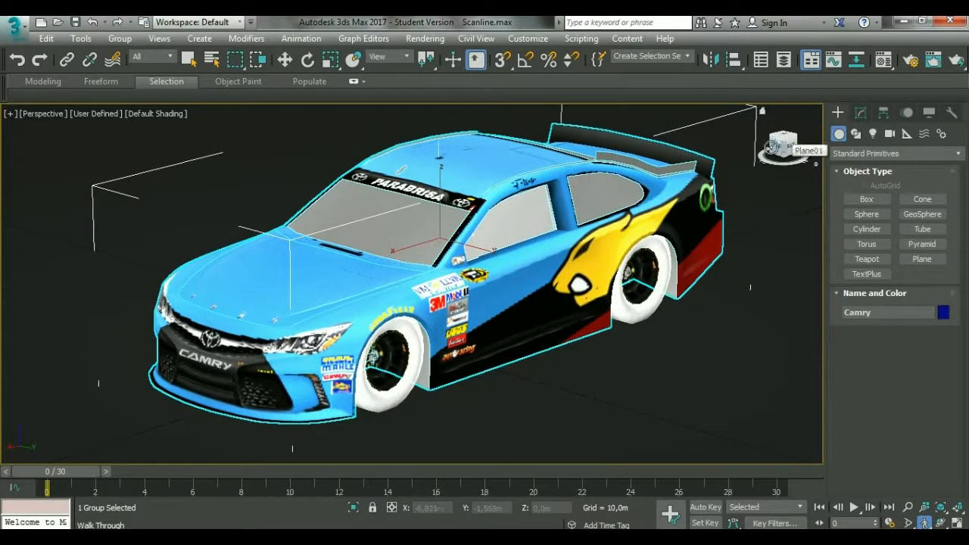
mouse_move(785, 145)
left_mouse_down()
mouse_move(848, 155)
mouse_move(95, 147)
mouse_move(140, 128)
mouse_move(788, 136)
mouse_move(746, 152)
mouse_move(817, 144)
mouse_move(785, 150)
left_mouse_up()
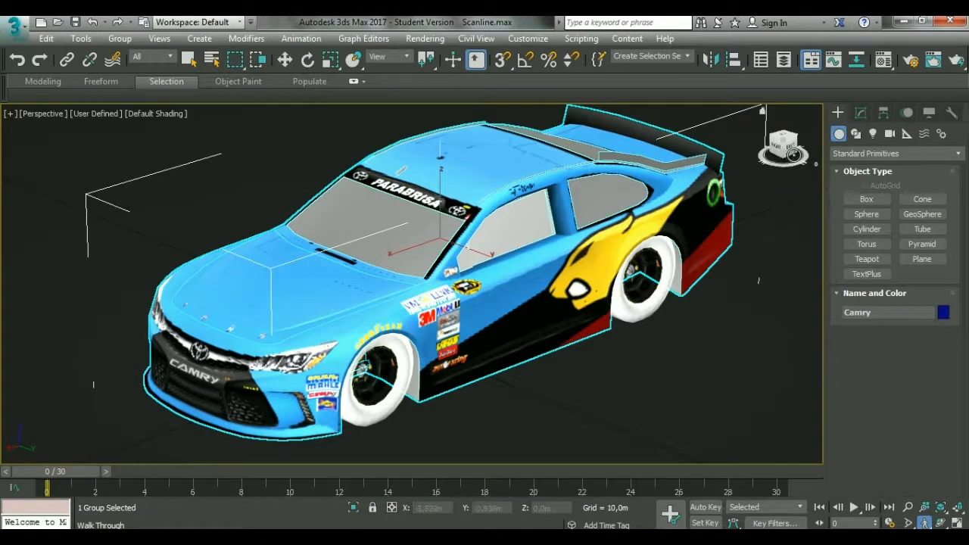
left_click_drag(783, 145, 955, 379)
left_click_drag(791, 323, 771, 312)
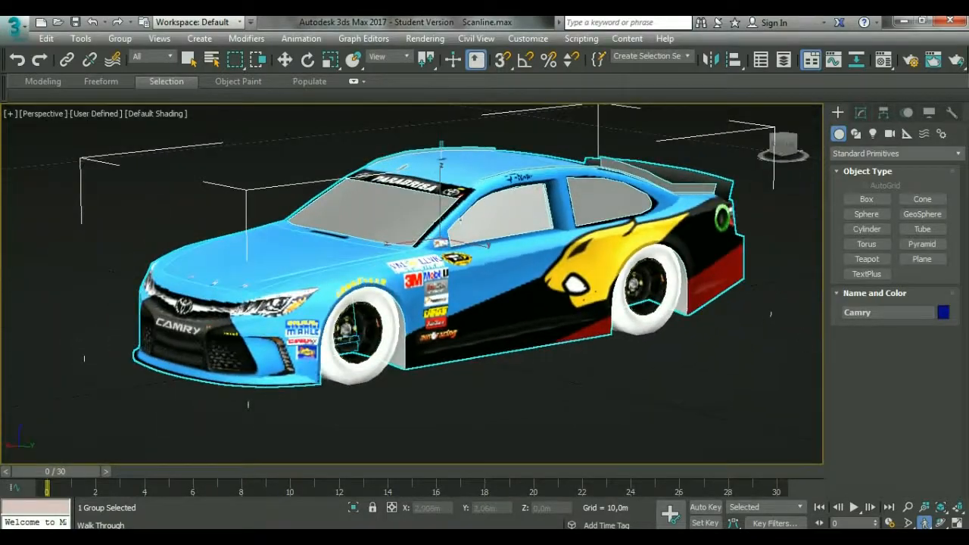
Switch to Photoshop and copy the Estrella Galicia logo layer from Sponsor's and Number.psd onto the roof in Tutorial Pintura2017.psd.
key("alt+Tab")
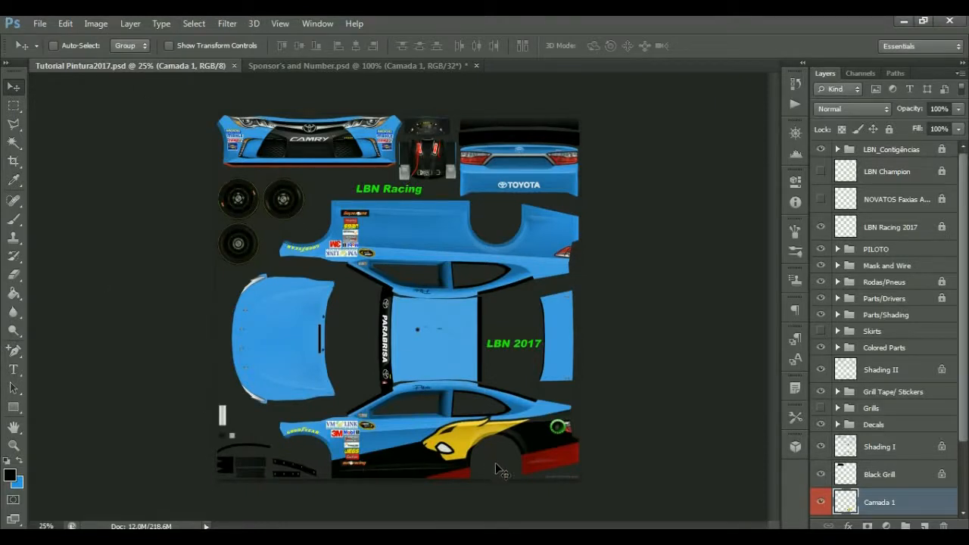
scroll(893, 409, "down", 2)
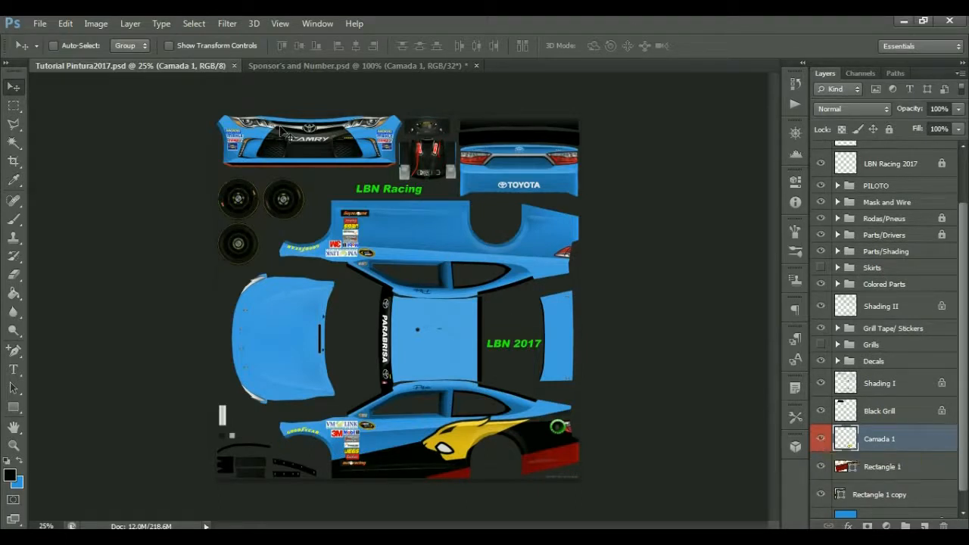
left_click(316, 66)
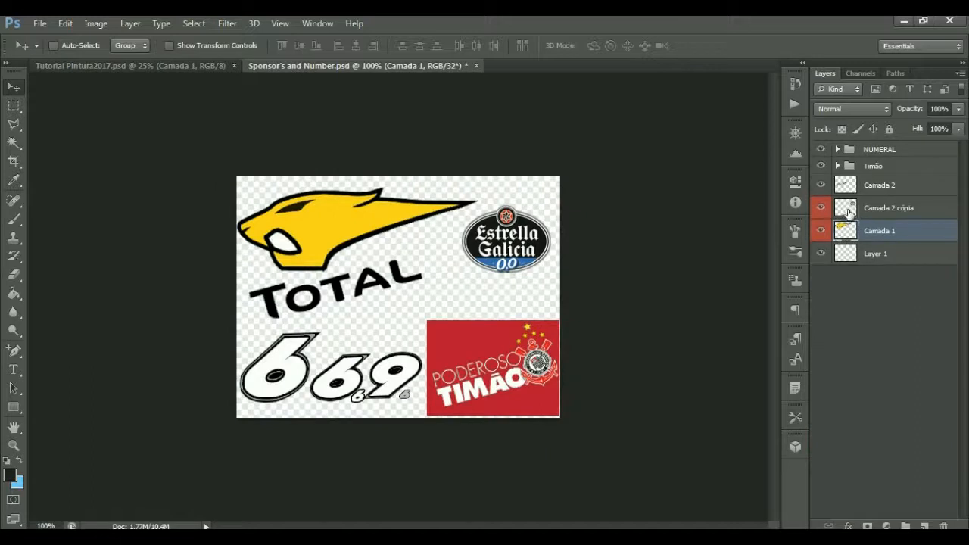
left_click(822, 209)
left_click(822, 209)
left_click(868, 211)
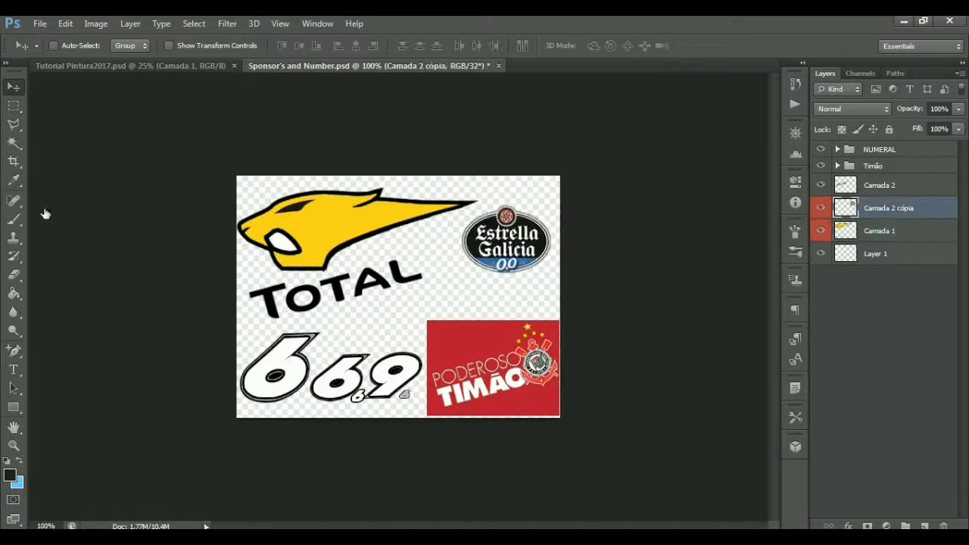
left_click_drag(522, 249, 135, 70)
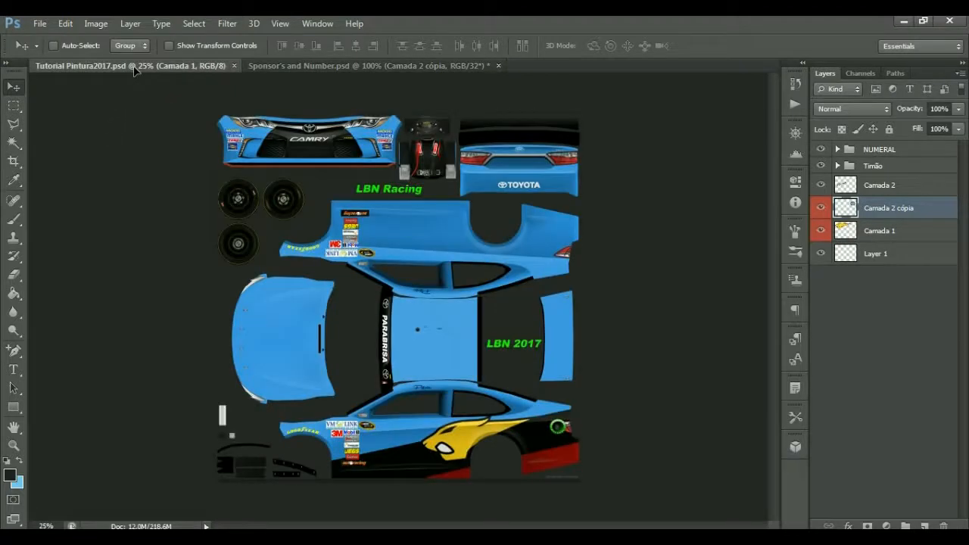
left_click_drag(143, 70, 167, 92)
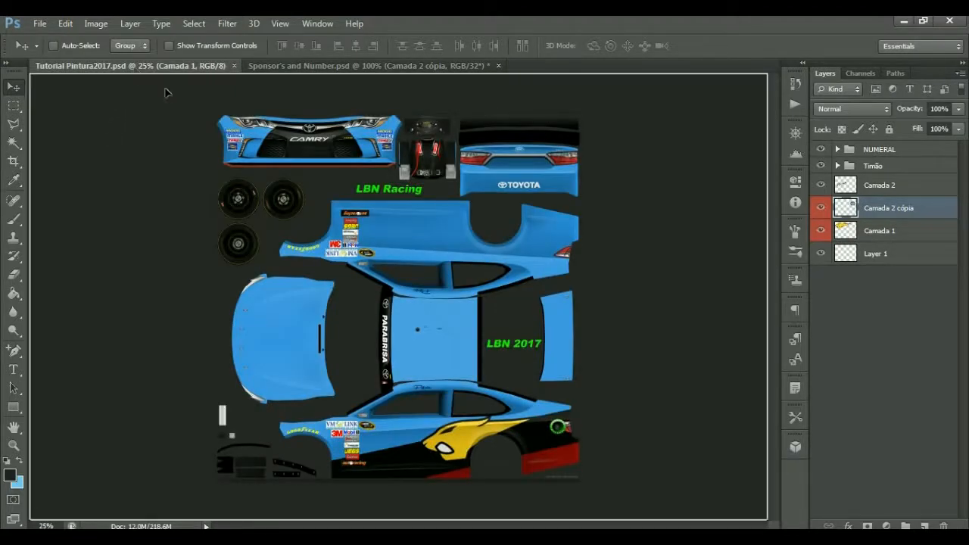
left_click_drag(269, 183, 468, 341)
left_click(457, 222)
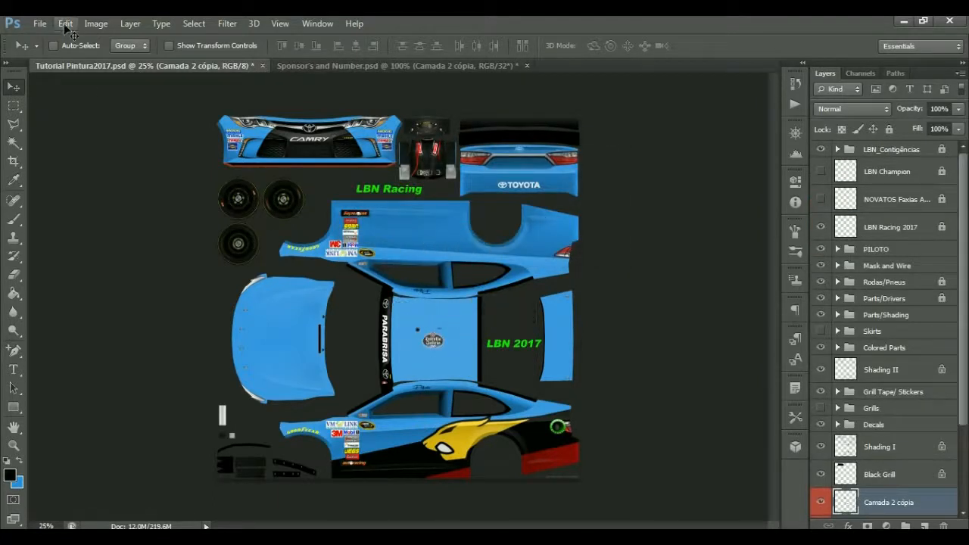
Scale the Estrella Galicia logo to 200% width and height, and move it to the rear quarter panel behind the yellow lion head.
left_click(65, 23)
left_click(130, 276)
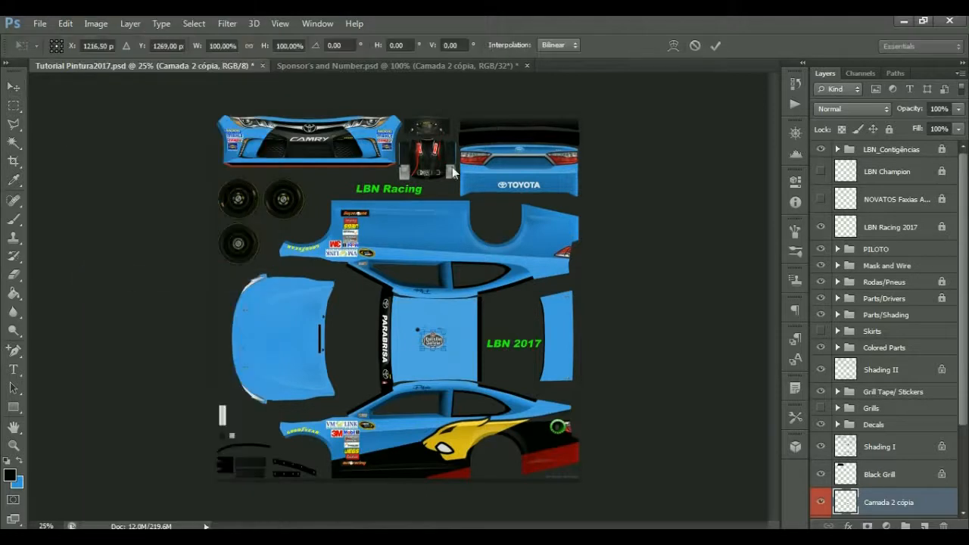
left_click(281, 46)
key("shift+Left")
key("shift+Left")
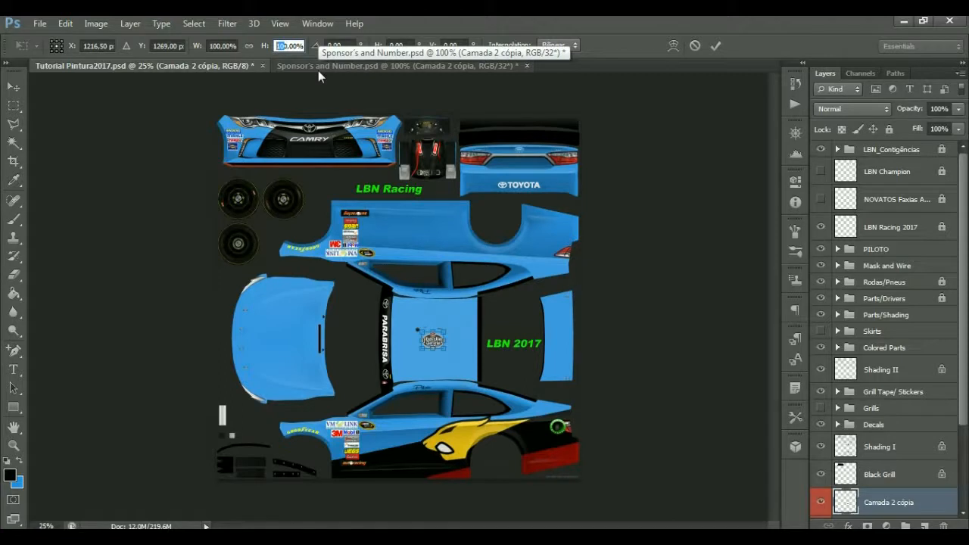
type("20")
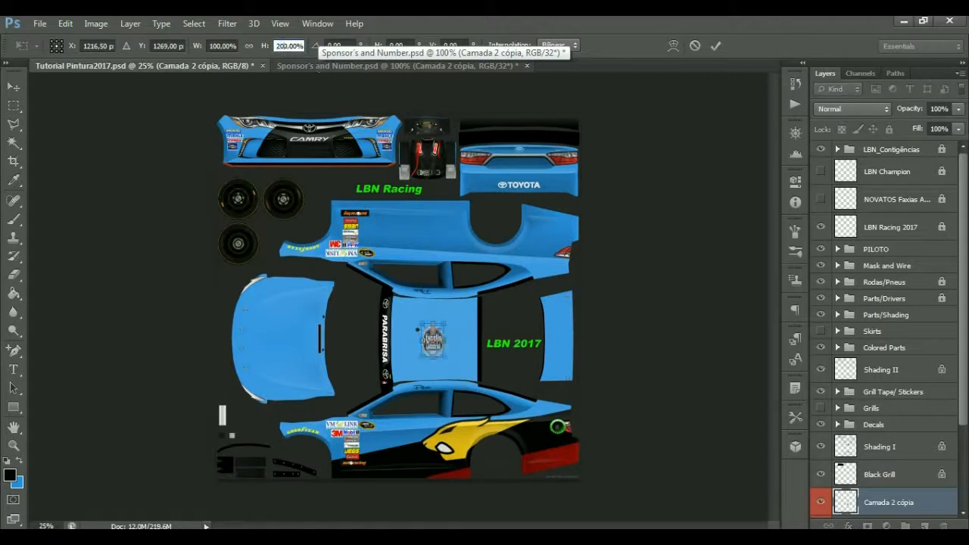
left_click(218, 45)
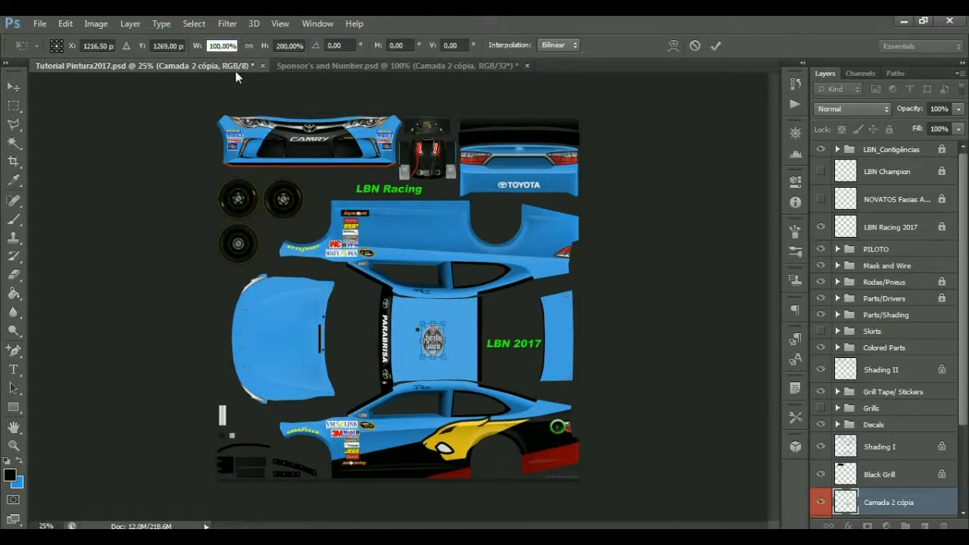
key("shift+Left")
key("shift+Left")
type("20")
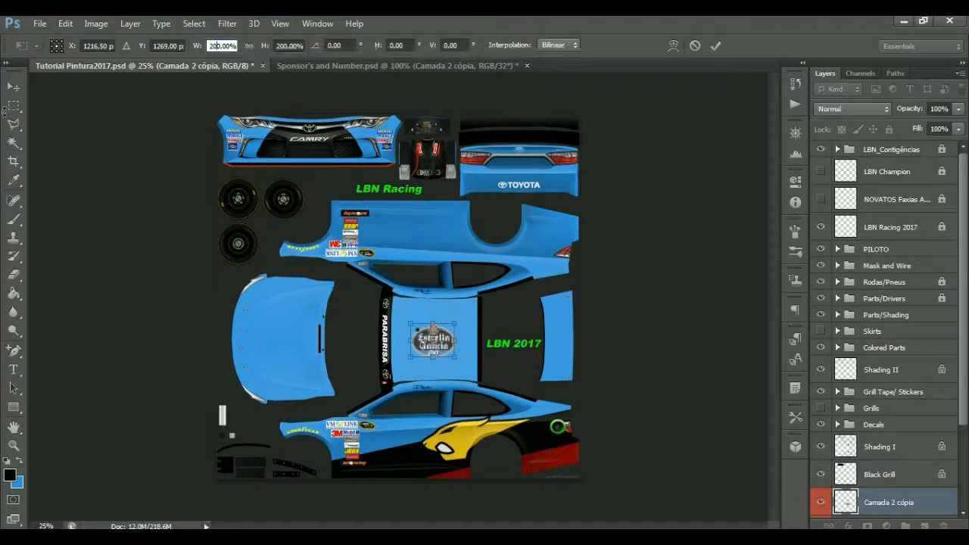
left_click(14, 87)
left_click(424, 215)
left_click_drag(433, 344, 533, 421)
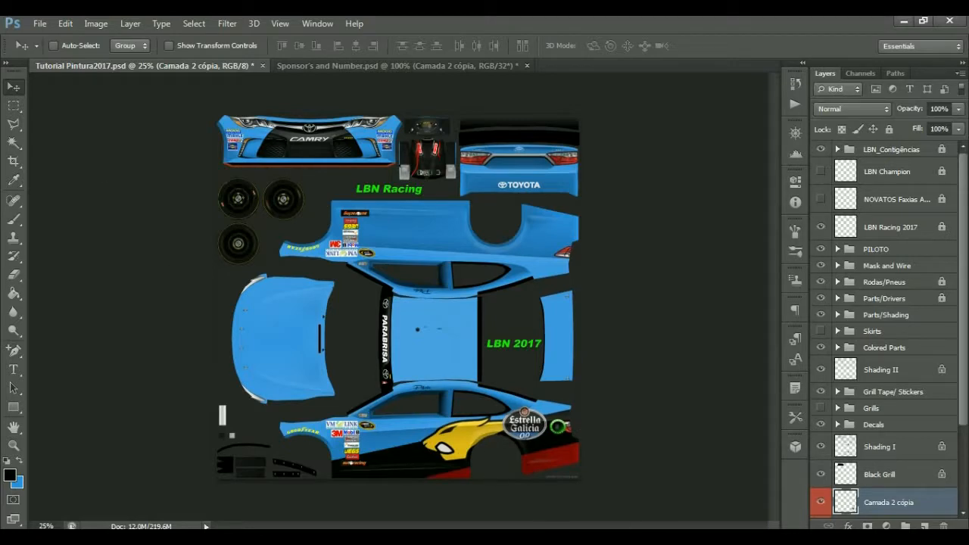
Save a JPEG copy over Tutorial Pintura2017.jpg on the desktop at Maximum quality 12, Baseline ("Standard").
key("alt+Tab")
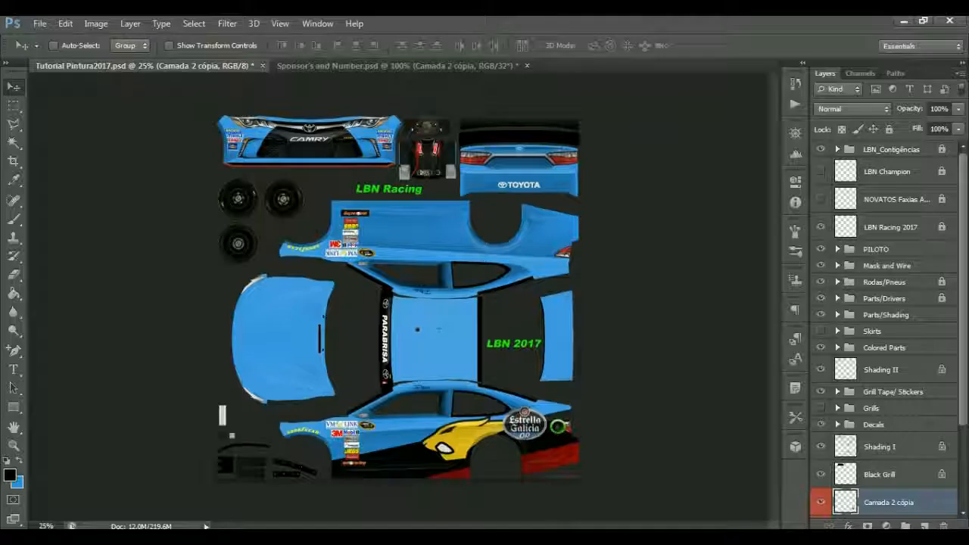
left_click(39, 23)
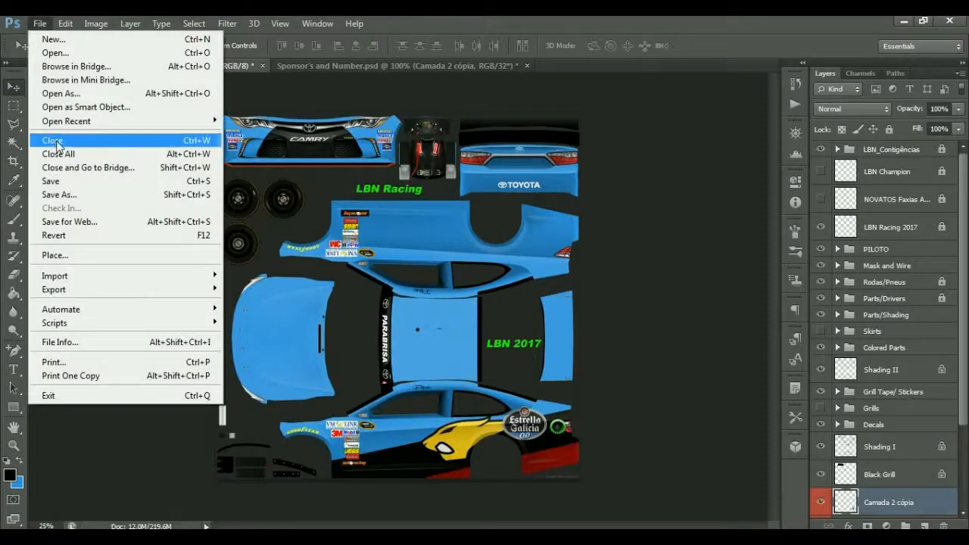
left_click(59, 195)
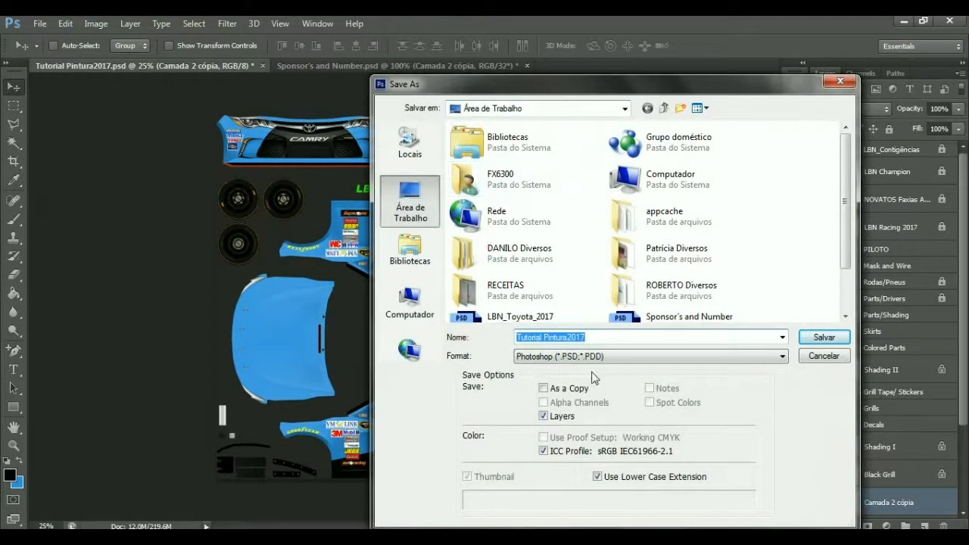
left_click(616, 357)
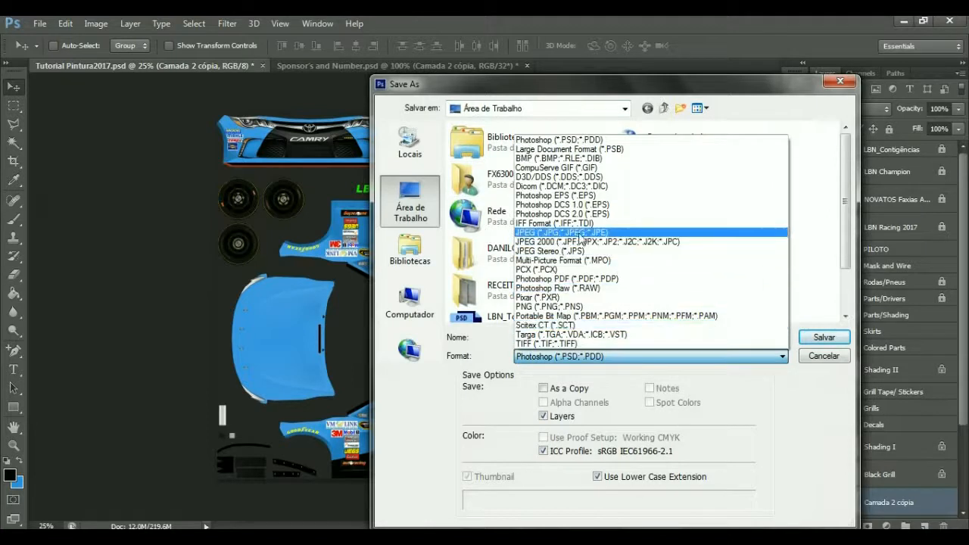
left_click(581, 232)
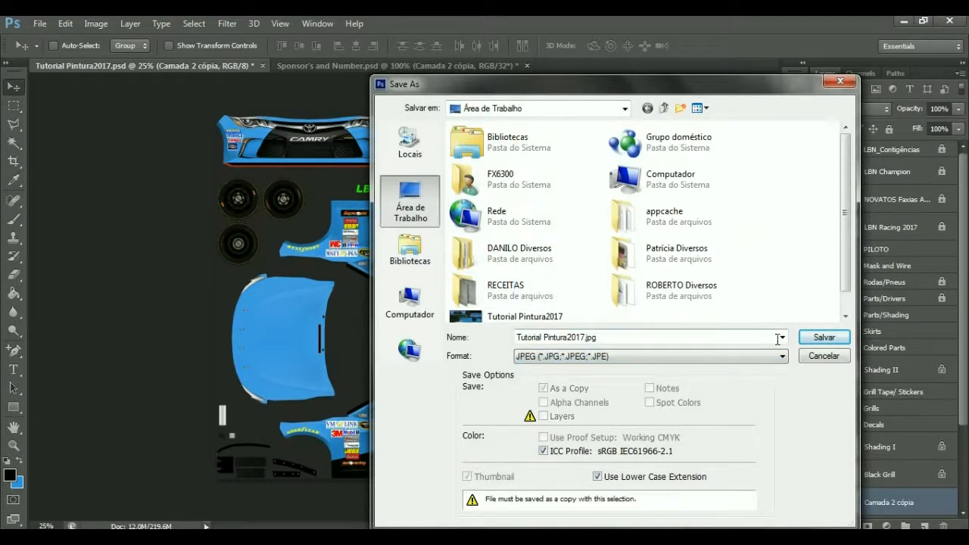
left_click(594, 338)
left_click(823, 338)
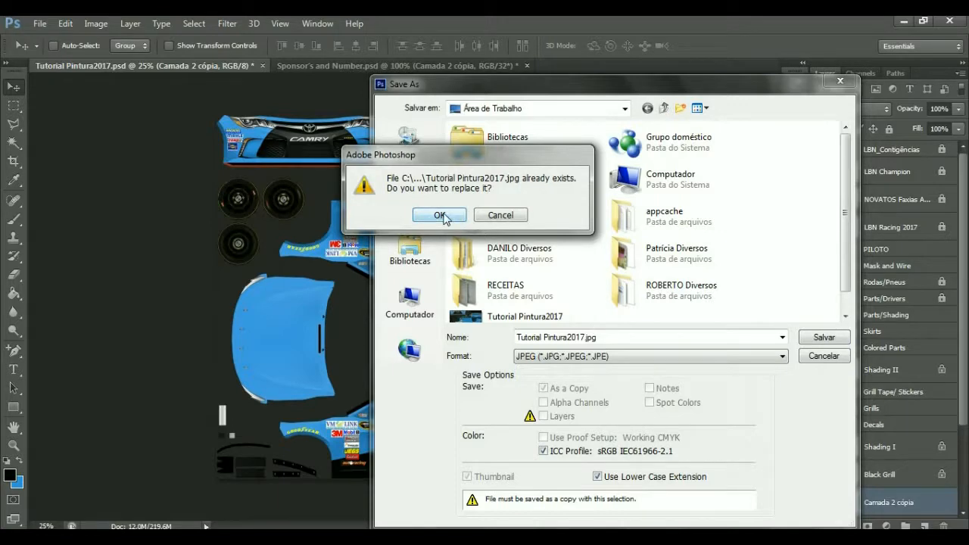
left_click(440, 216)
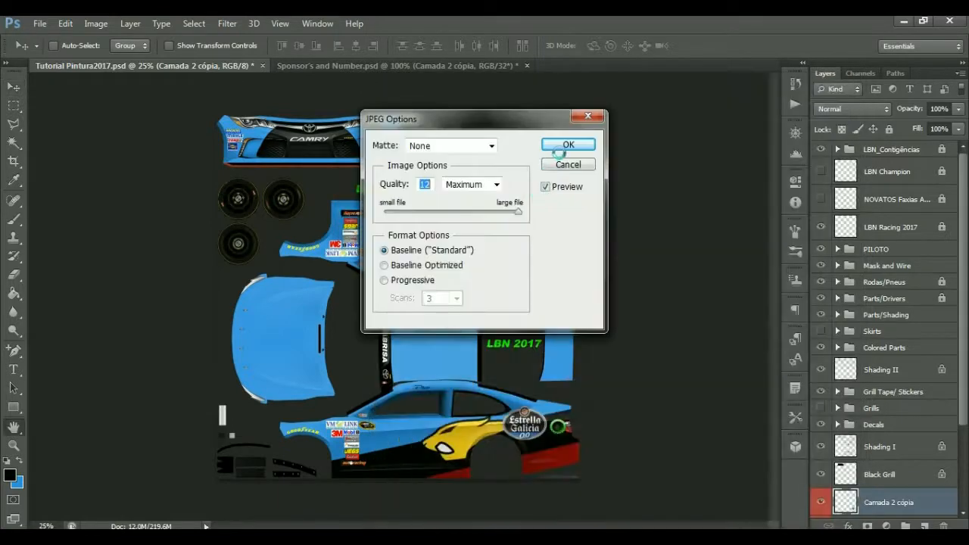
left_click(561, 145)
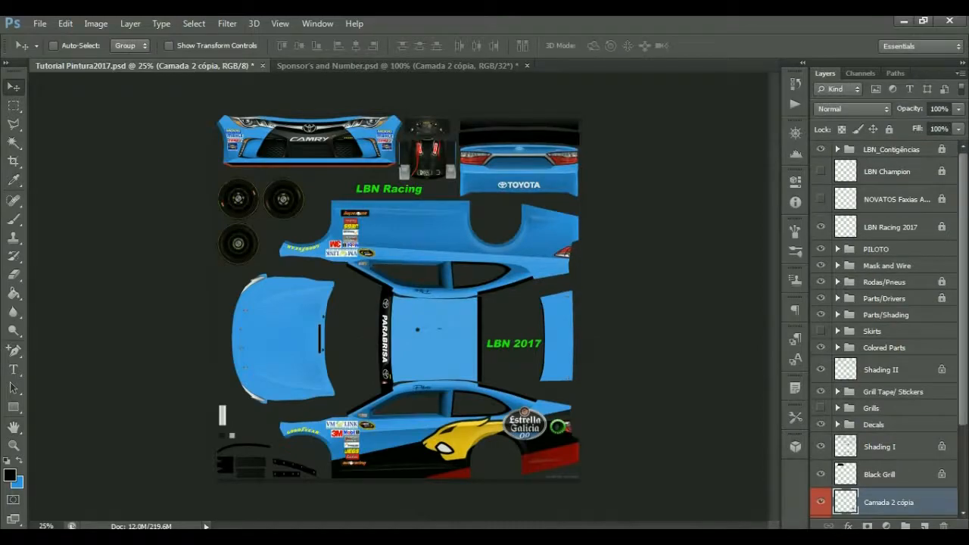
Switch to 3ds Max and check the Estrella Galicia logo's placement on the side of the car.
left_click(253, 536)
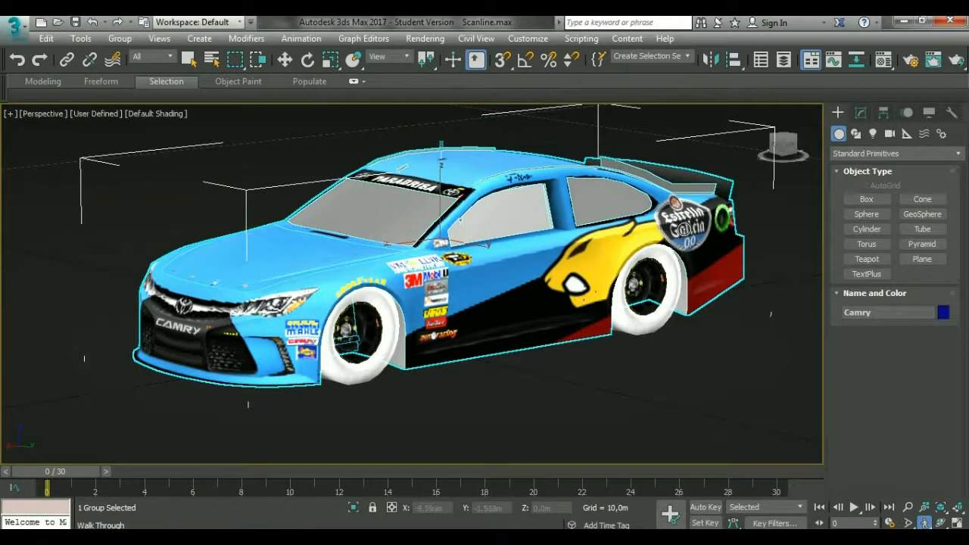
left_click_drag(789, 144, 757, 152)
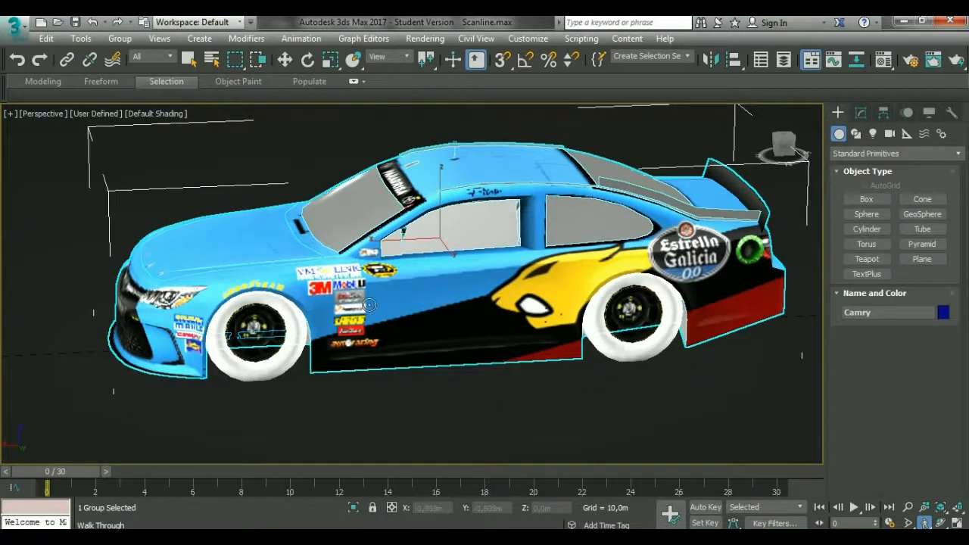
left_click(774, 151)
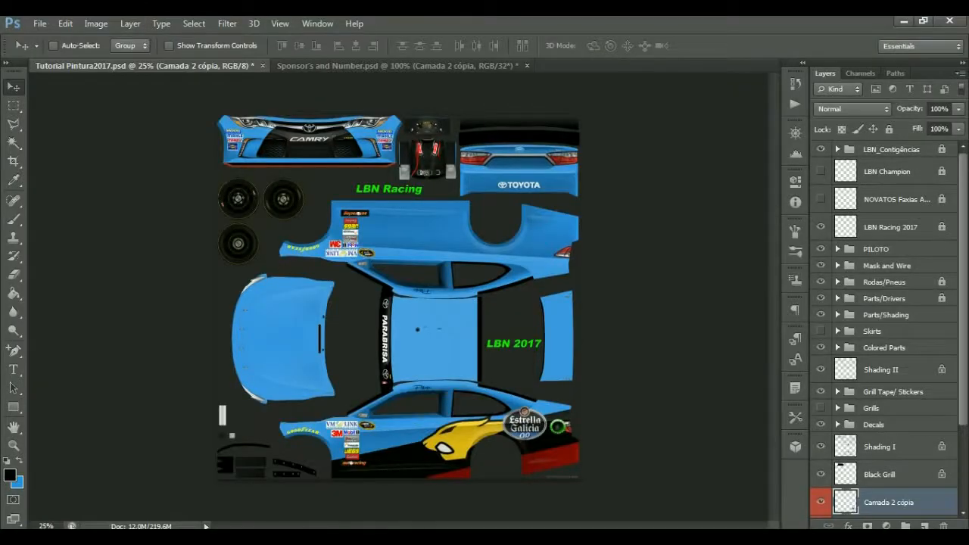
Back in Photoshop, identify the sponsor logo's layer by toggling its visibility and rename it Estrella Galicia.
scroll(966, 224, "down", 5)
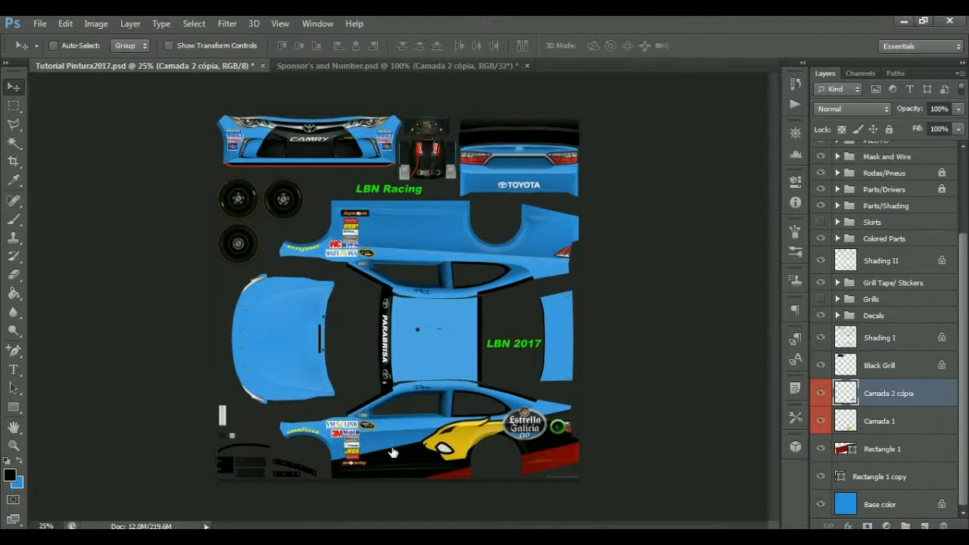
left_click(819, 393)
left_click(819, 393)
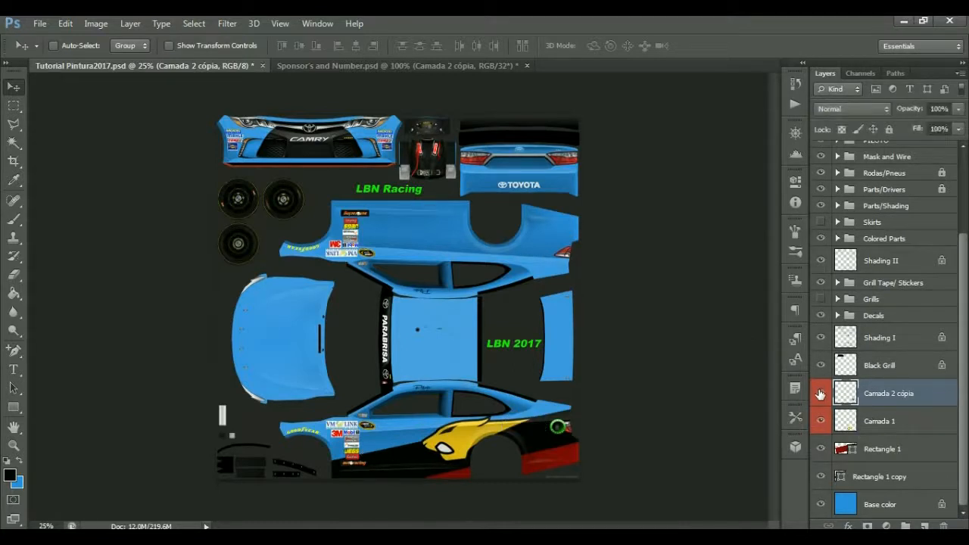
double_click(896, 393)
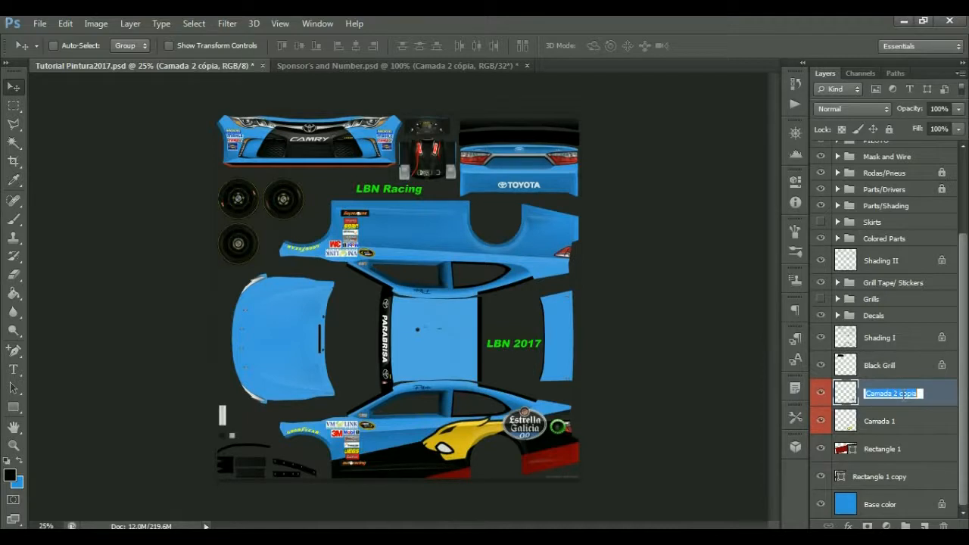
type("Estrella Galicia")
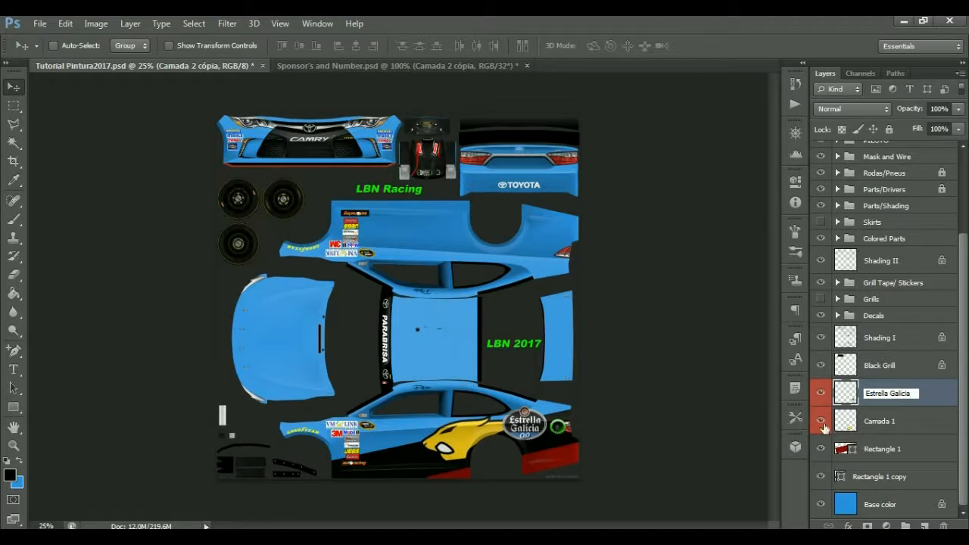
Keep the name Estrella Galicia and rename the yellow lion head's layer, Camada 1, as Pantera.
key("Return")
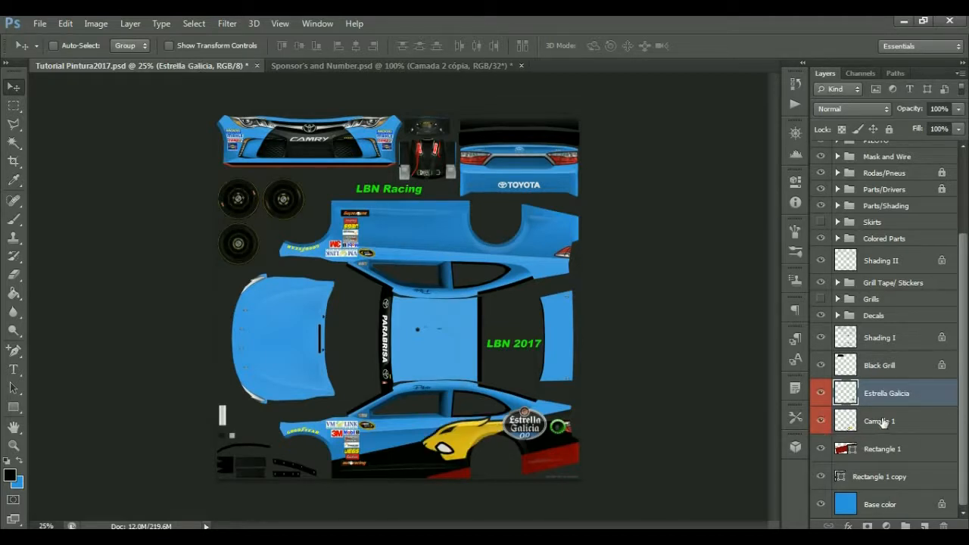
double_click(883, 422)
type("Pantera")
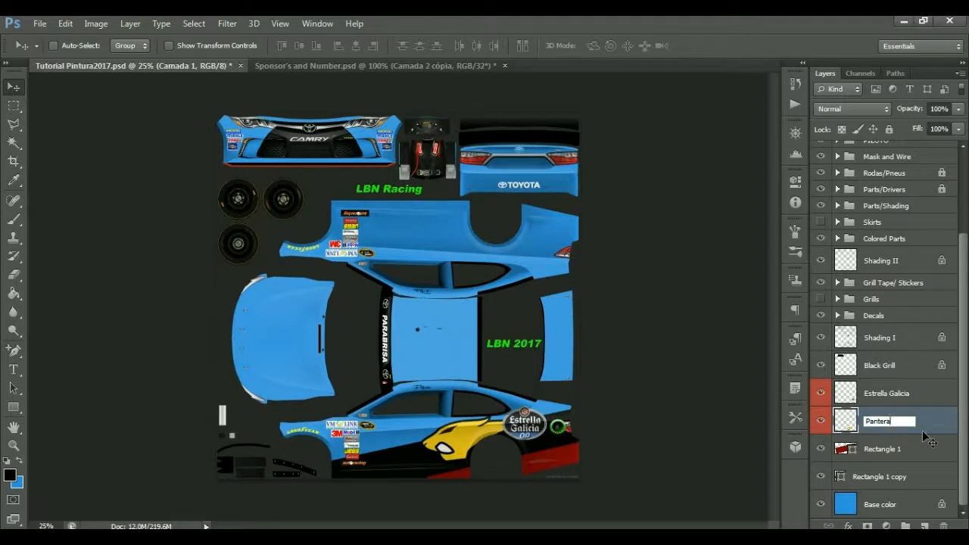
key("Return")
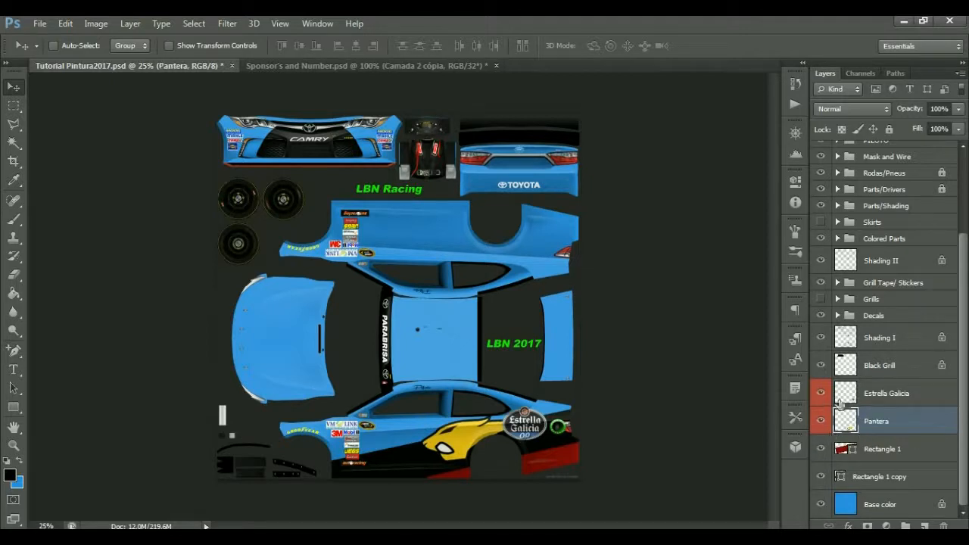
Group the Estrella Galicia and Pantera layers and name the group SPONSOR.
left_click(881, 393)
left_click(893, 422, "shift")
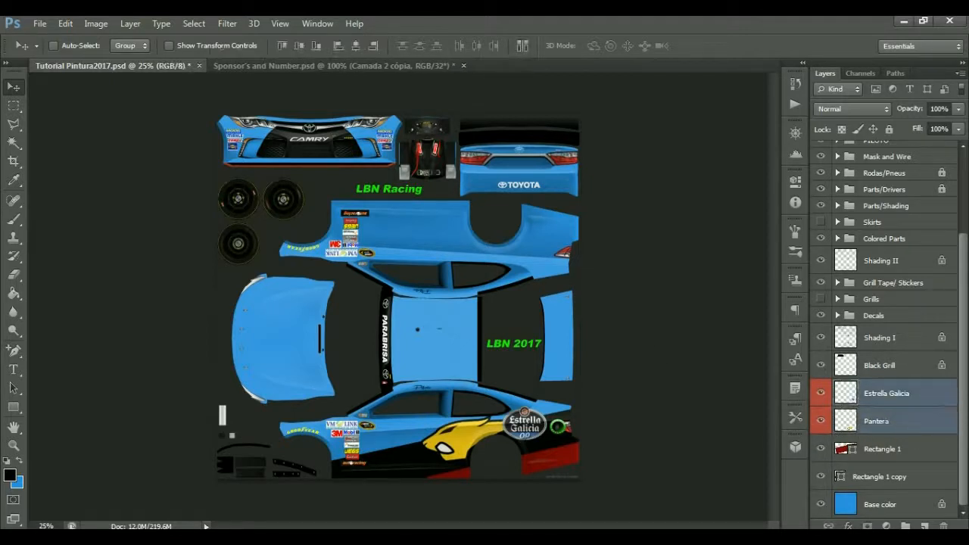
left_click(140, 25)
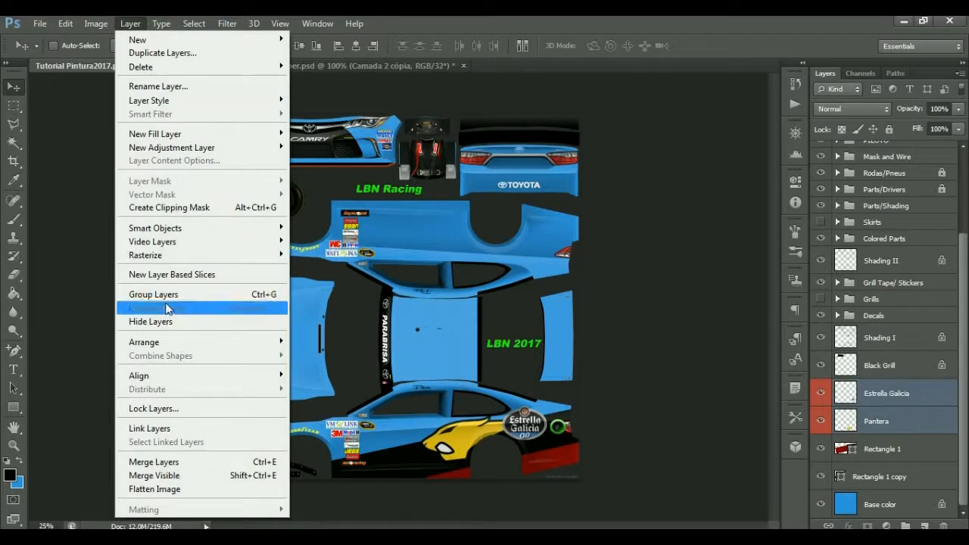
left_click(161, 297)
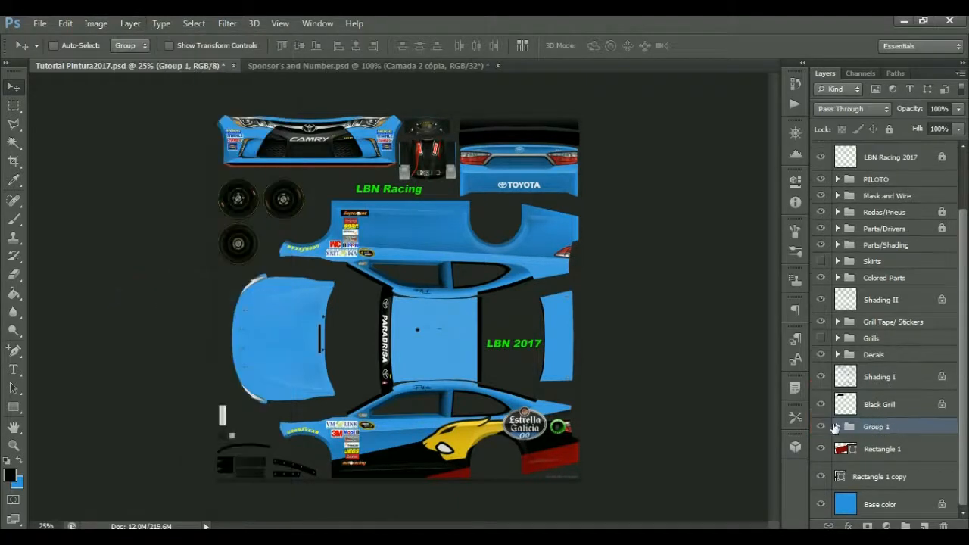
left_click(819, 427)
left_click(820, 427)
left_click(821, 428)
left_click(821, 427)
double_click(878, 427)
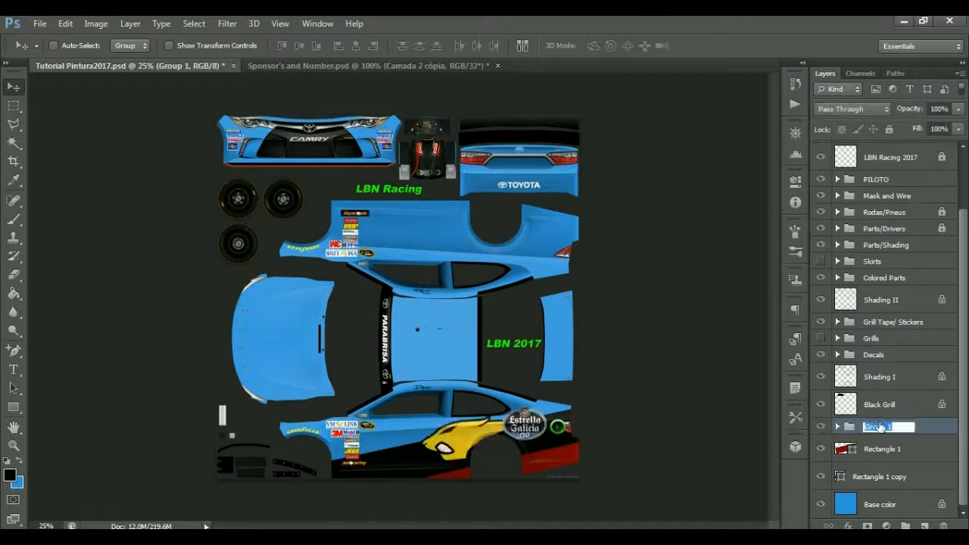
type("SPONSOR")
left_click(928, 453)
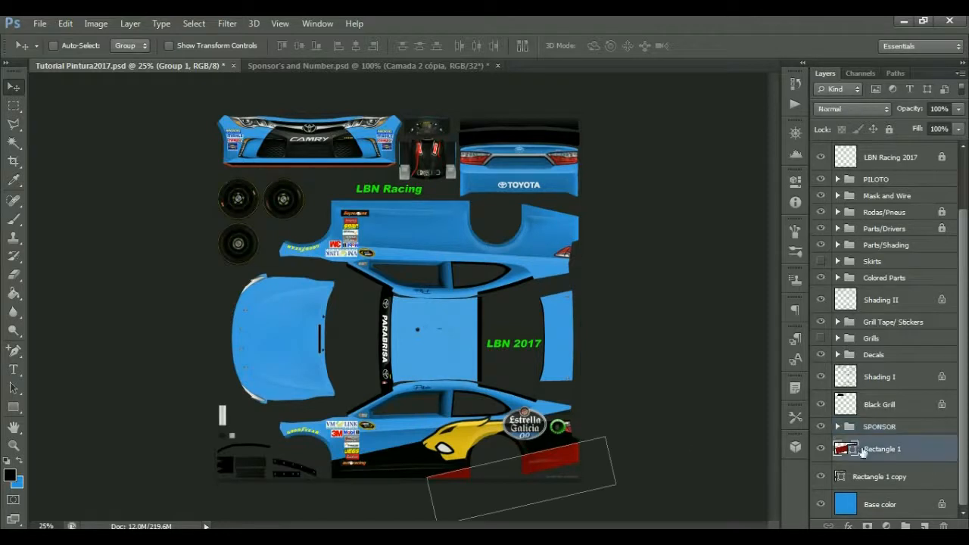
Group the Rectangle 1 and Rectangle 1 copy stripe layers as BASE_2, and rename the Base color layer BASE_1.
left_click(822, 452)
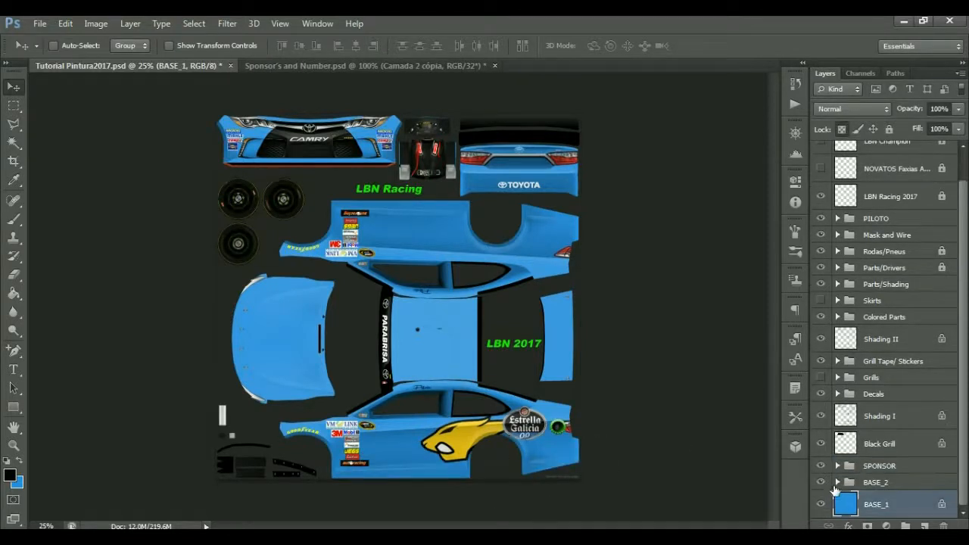
left_click(834, 483)
left_click(838, 483)
left_click(821, 477)
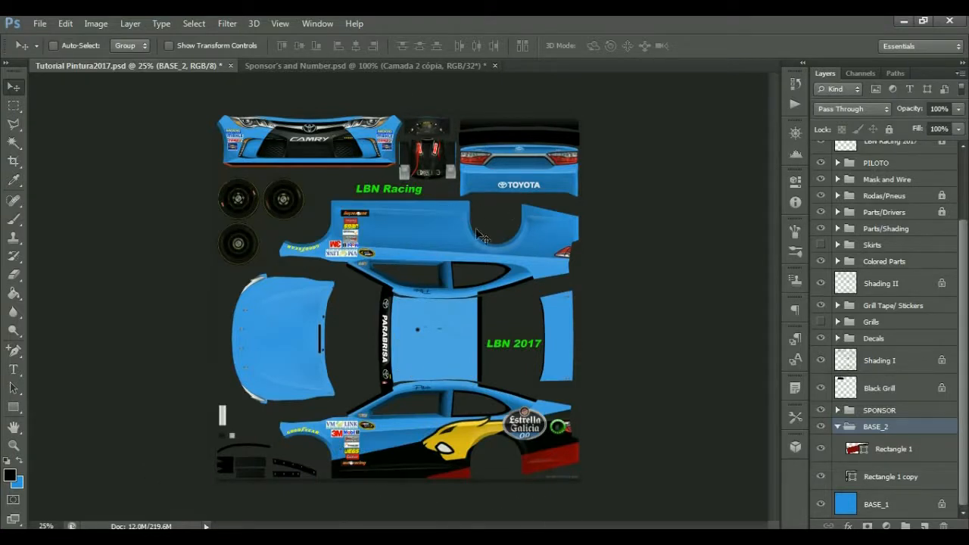
Copy the TOTAL logo from Sponsor's and Number.psd into the livery and place it on the red stripe behind the rear wheel.
left_click(338, 65)
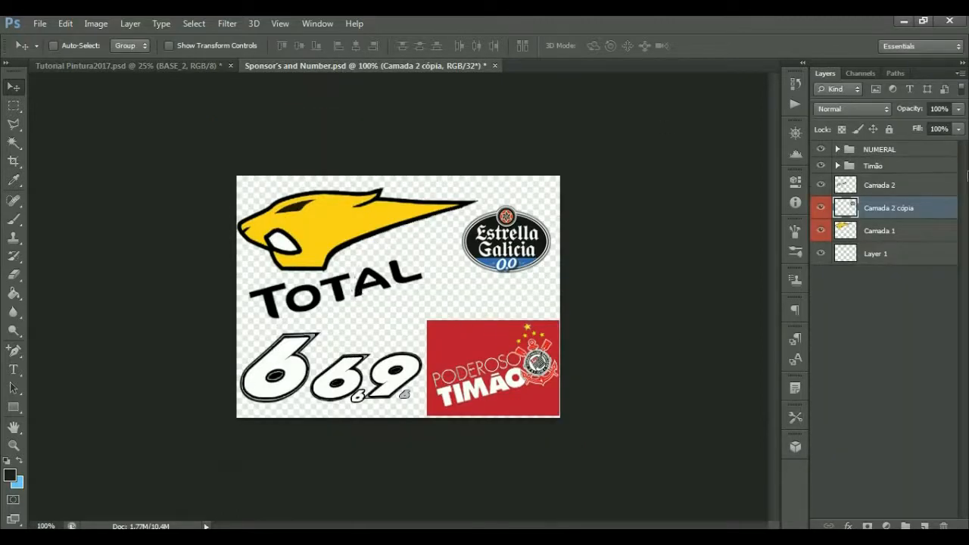
left_click(825, 184)
left_click(824, 184)
left_click(872, 187)
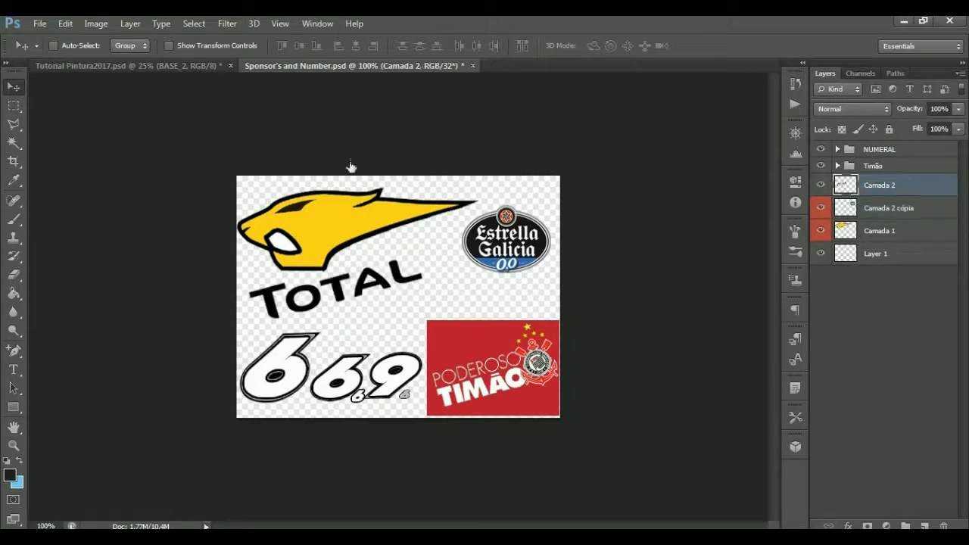
left_click_drag(393, 282, 436, 351)
left_click(458, 220)
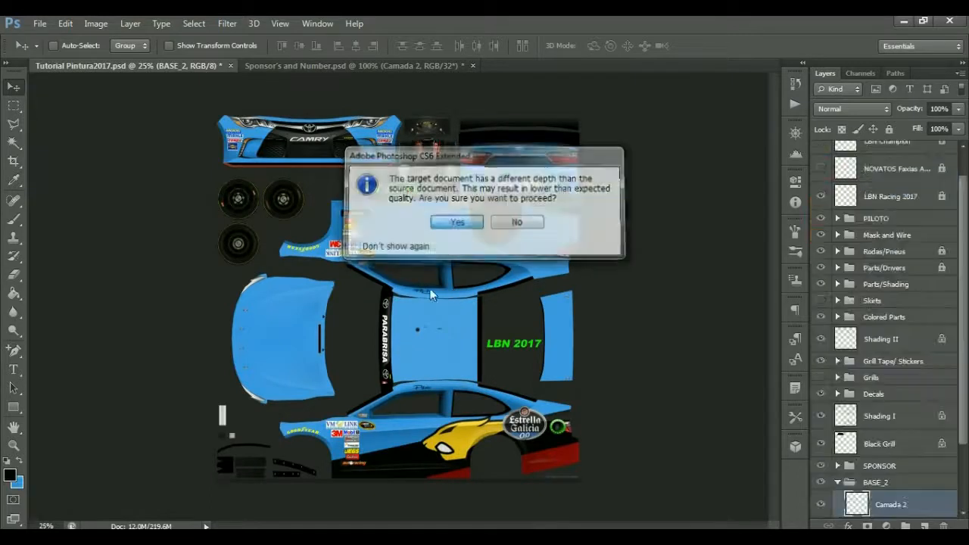
left_click_drag(482, 382, 574, 443)
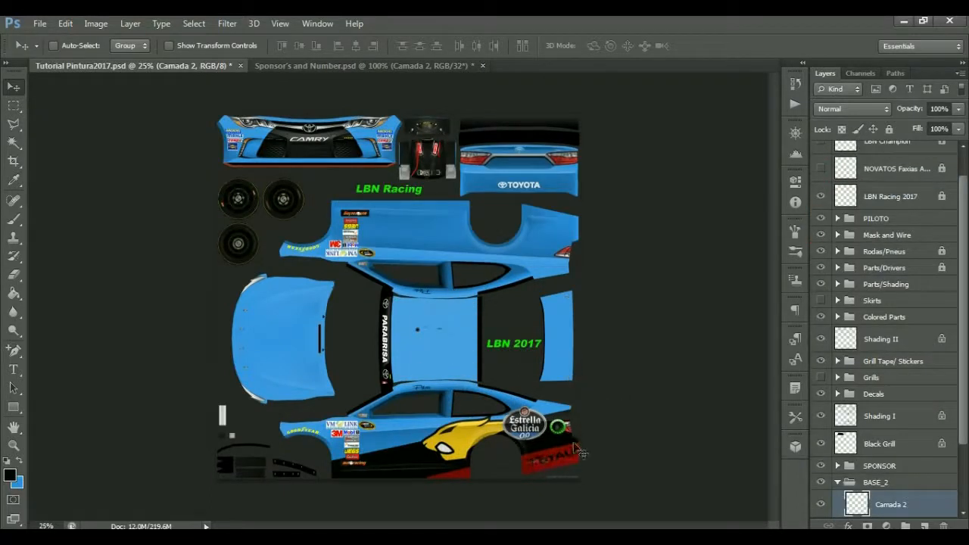
Copy the Timão logo without its red background from Sponsor's and Number.psd and place it between the Estrella Galicia and TOTAL logos.
left_click(333, 66)
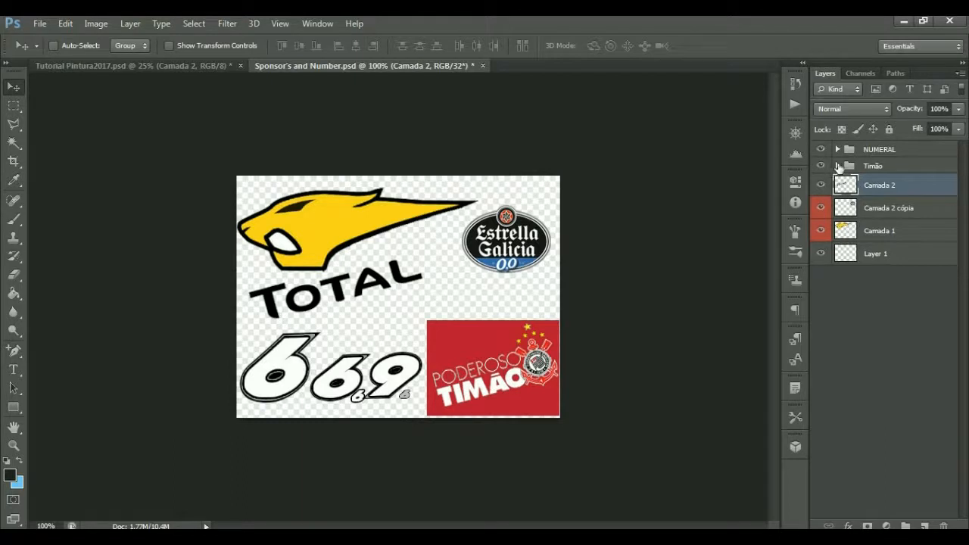
left_click(837, 166)
left_click(822, 186)
left_click(821, 186)
left_click(884, 187)
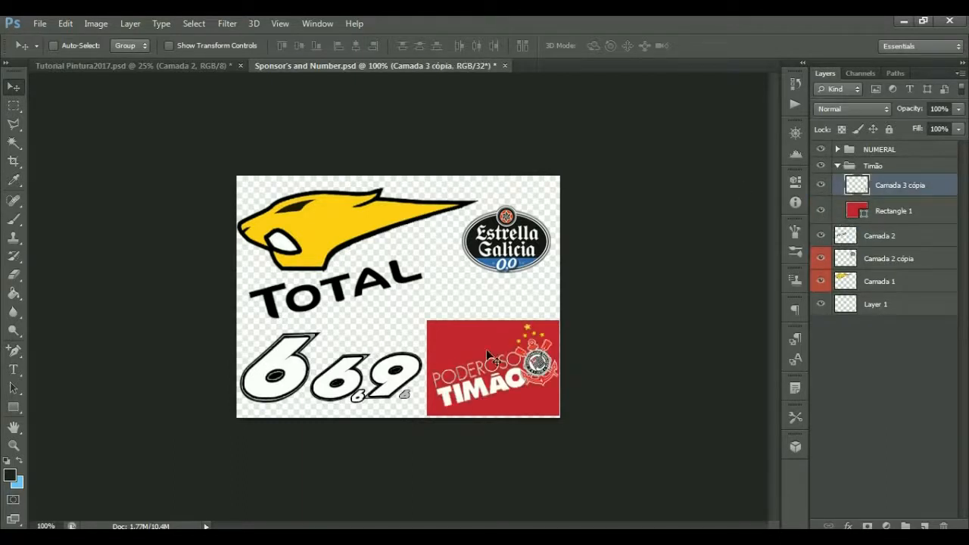
left_click_drag(477, 361, 295, 153)
left_click_drag(399, 237, 557, 448)
left_click(459, 221)
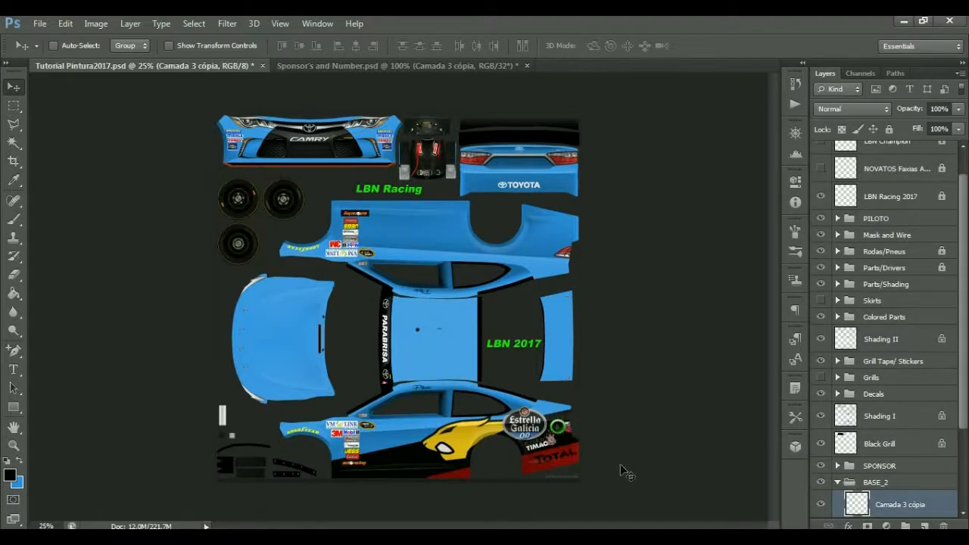
left_click(397, 66)
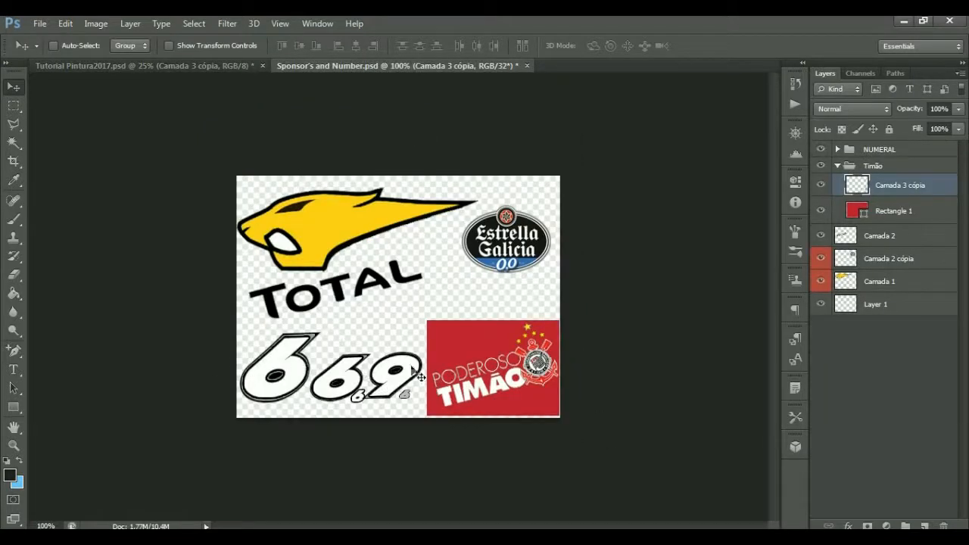
left_click(191, 65)
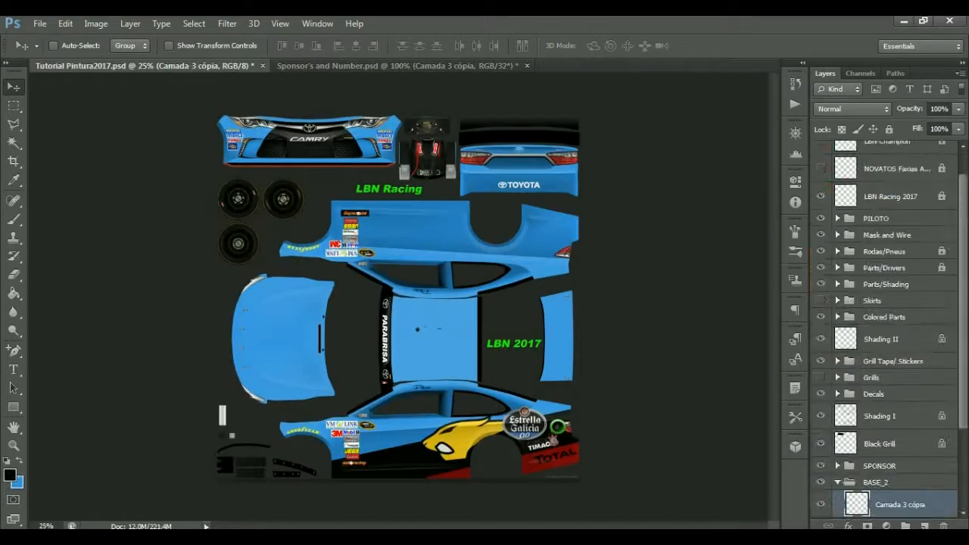
Rename the Camada 3 cópia layer as TIMÃO and the Camada 2 layer as TOTAL.
scroll(865, 475, "down", 3)
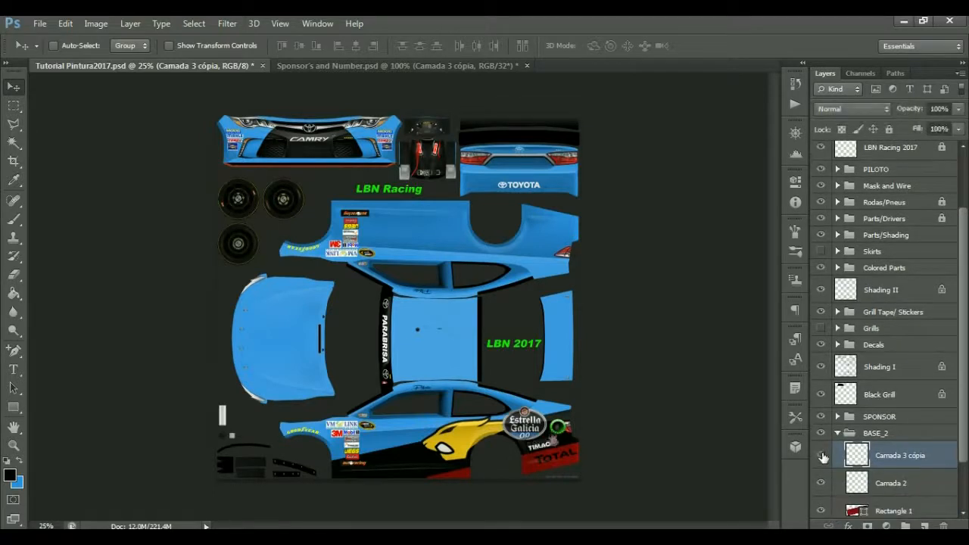
double_click(918, 456)
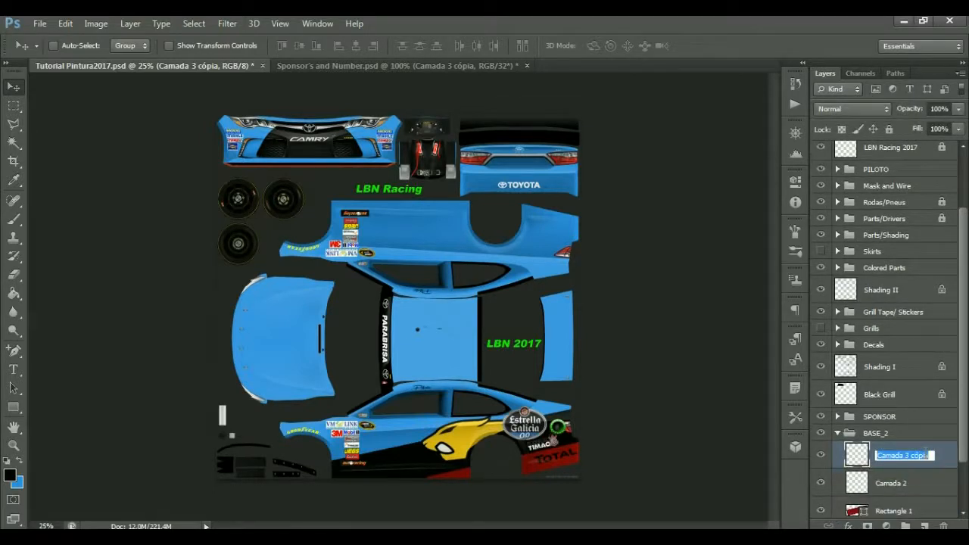
type("TIMAO")
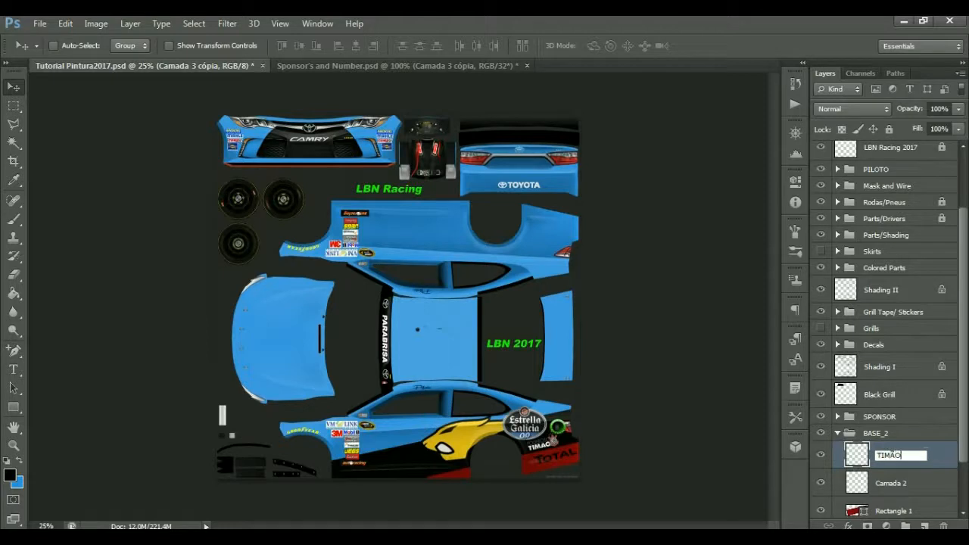
key("Return")
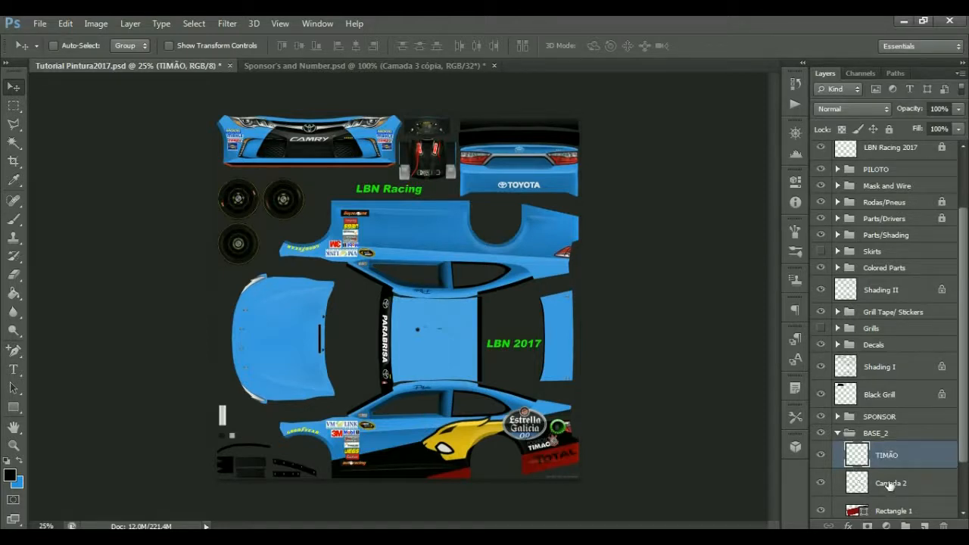
double_click(891, 483)
type("TOTAL")
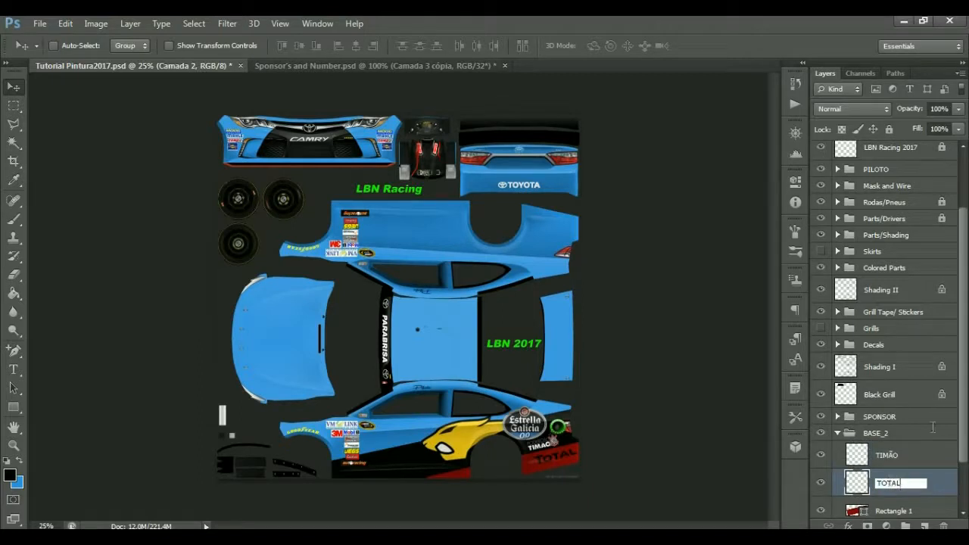
left_click(909, 435)
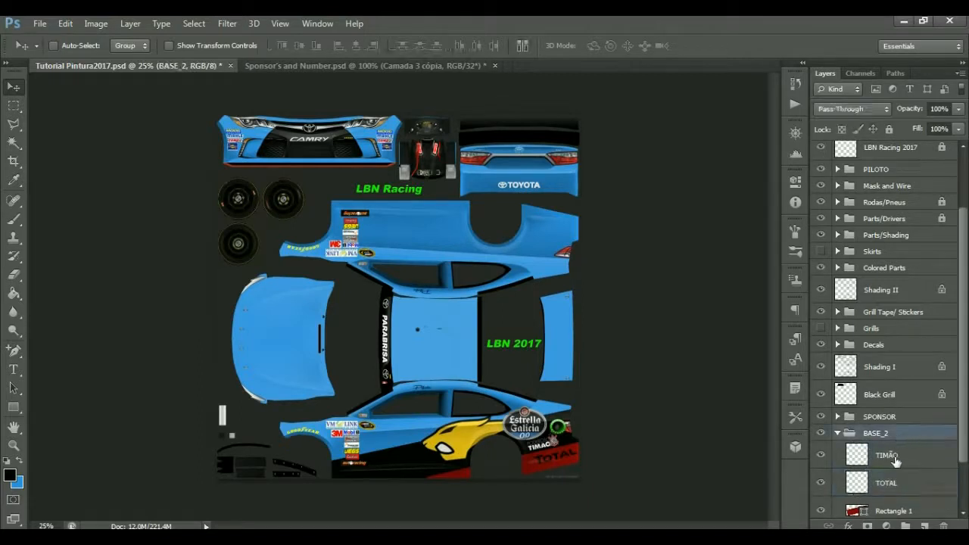
Move the TIMÃO and TOTAL layers into the SPONSOR group, and check its contents by toggling visibility and expanding it.
left_click_drag(861, 456, 873, 420)
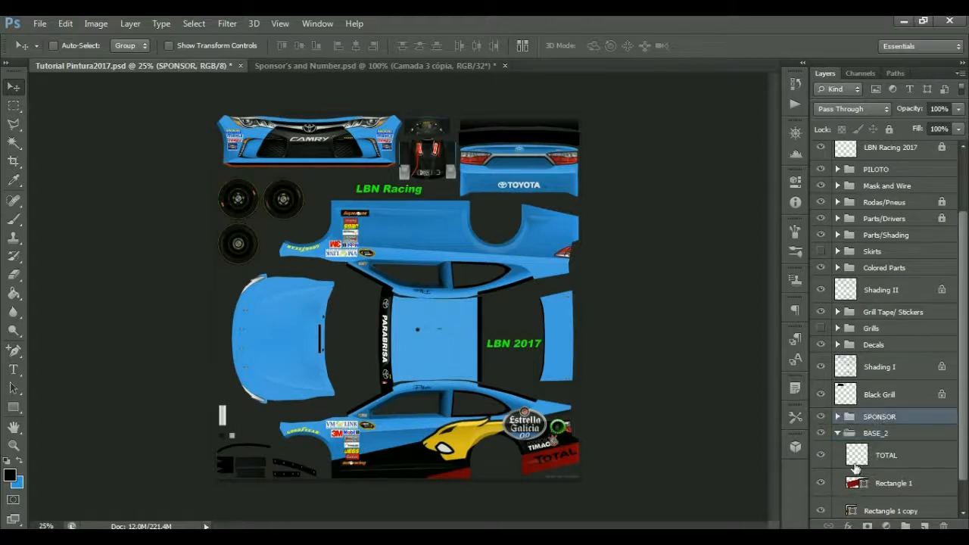
left_click_drag(855, 455, 874, 418)
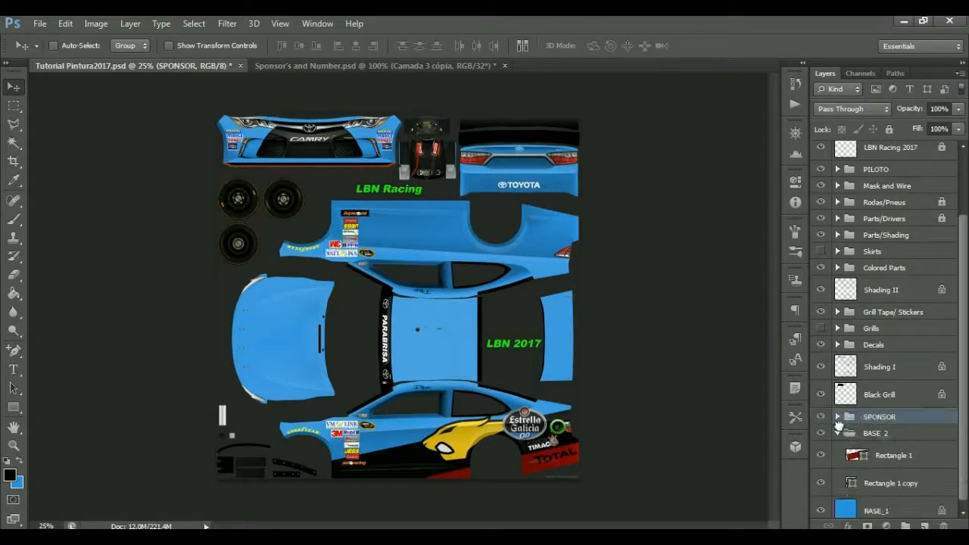
left_click(820, 418)
left_click(821, 417)
left_click(820, 417)
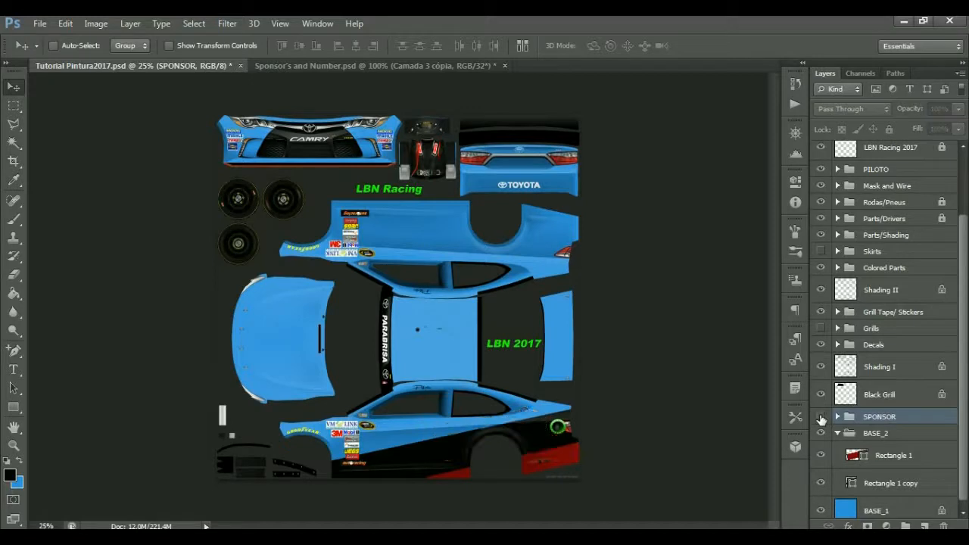
left_click(821, 417)
left_click(821, 417)
left_click(820, 417)
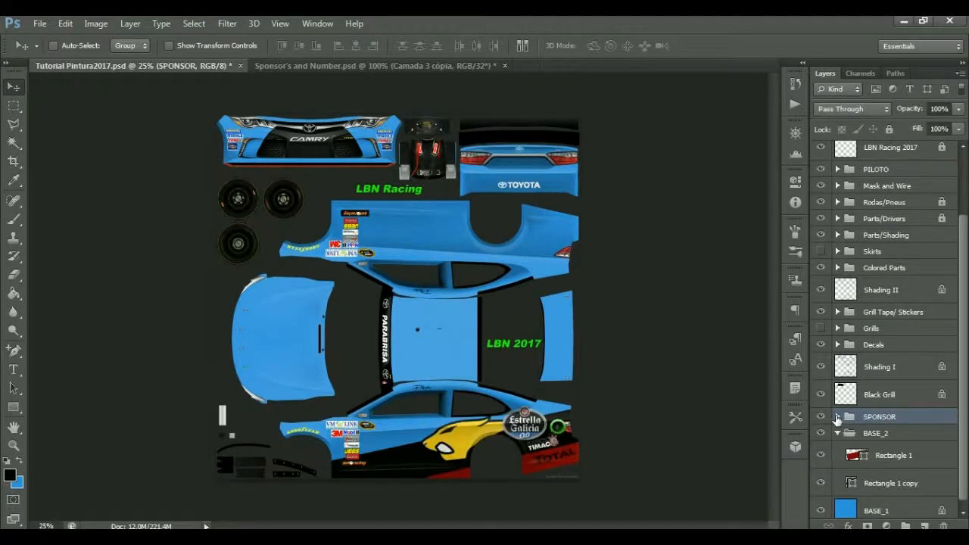
left_click(837, 418)
scroll(840, 420, "down", 2)
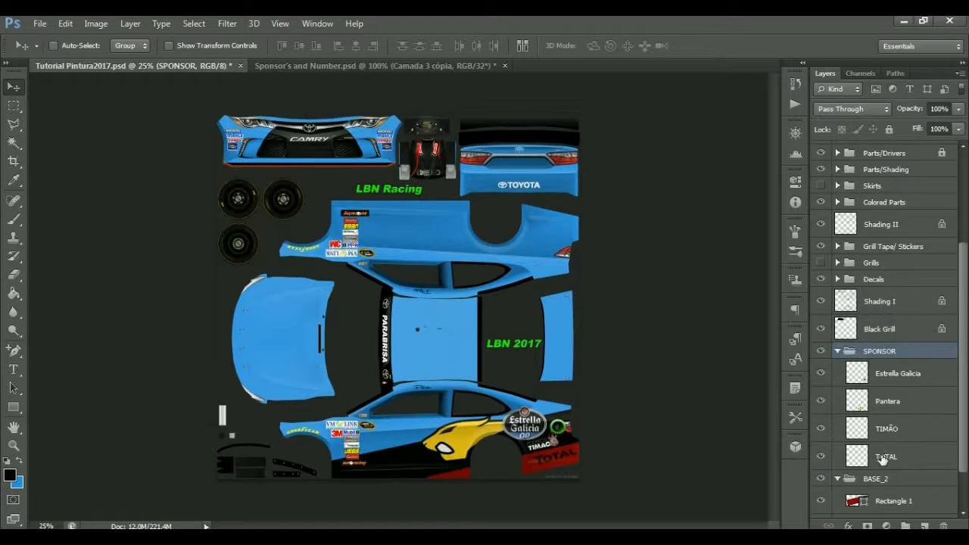
Collapse the SPONSOR and BASE_2 groups and toggle their visibility to check which livery parts each one holds.
left_click(838, 352)
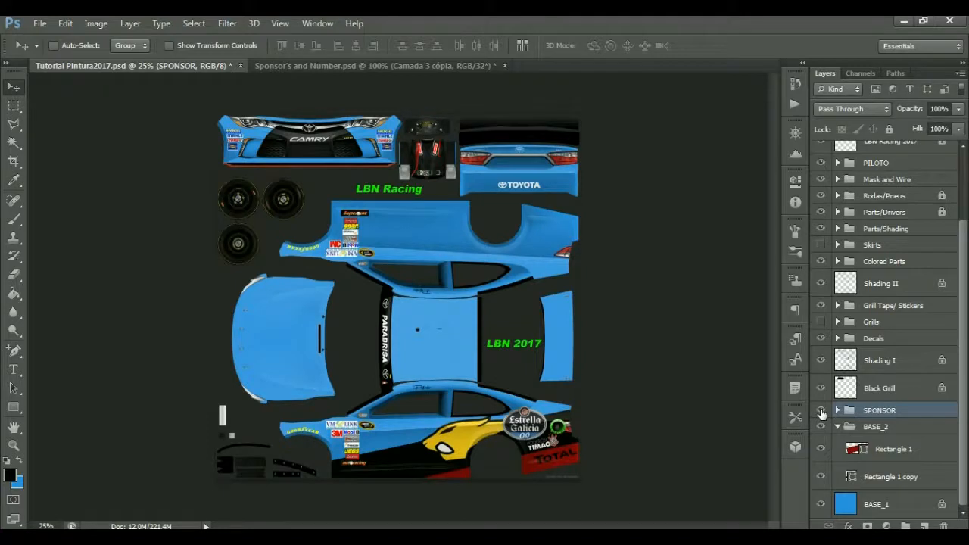
left_click(837, 426)
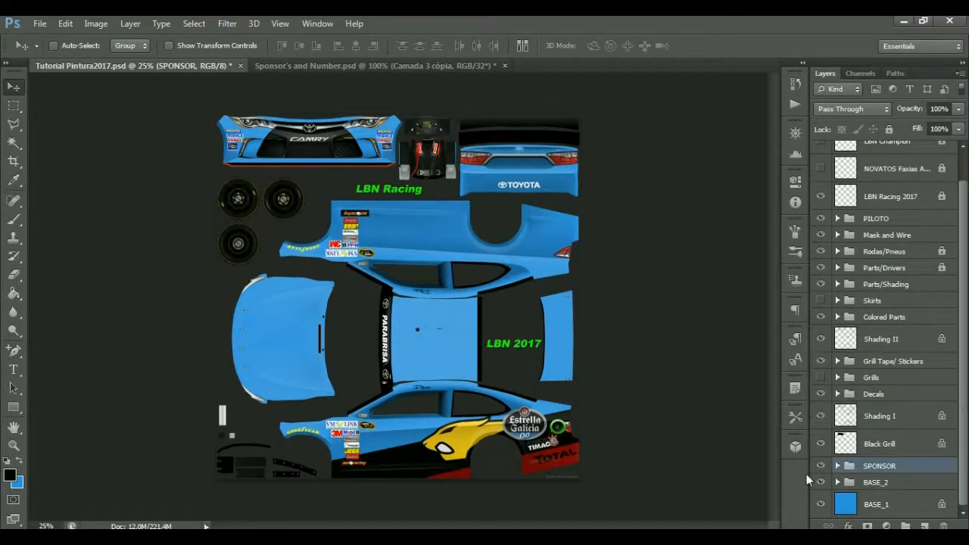
left_click(821, 466)
left_click(821, 467)
left_click(821, 485)
left_click(820, 485)
left_click(820, 484)
left_click(820, 485)
Duplicate the SPONSOR and BASE_2 groups together within Tutorial Pintura2017.psd.
left_click(877, 483, "shift")
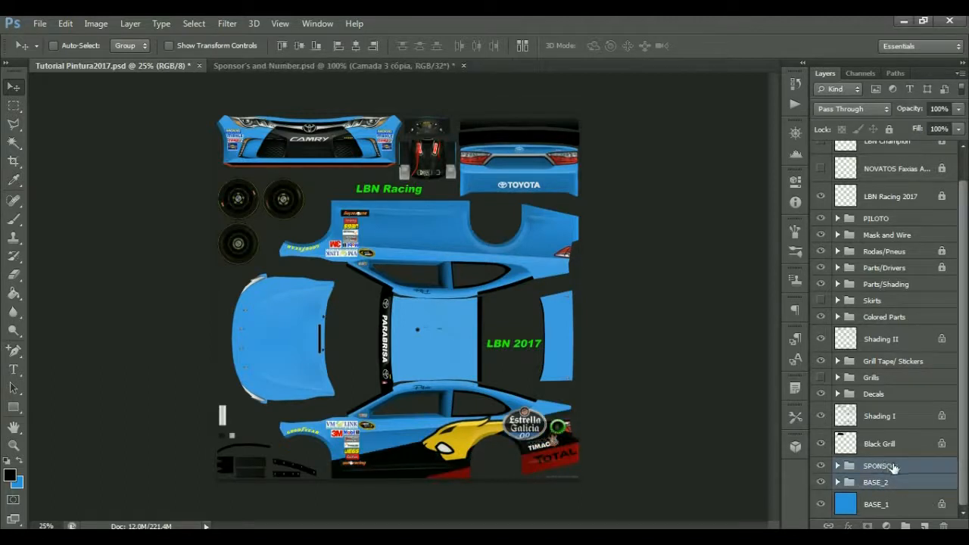
right_click(894, 469)
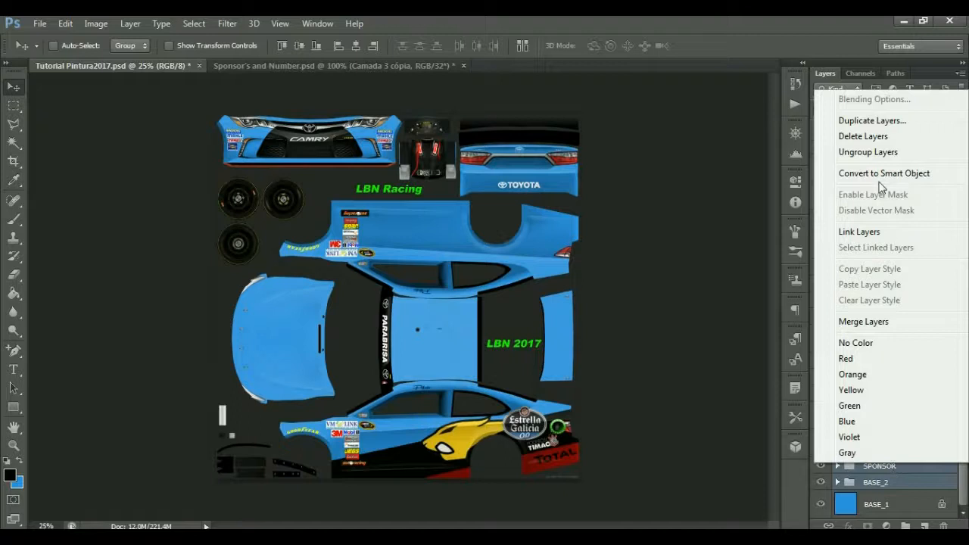
left_click(878, 122)
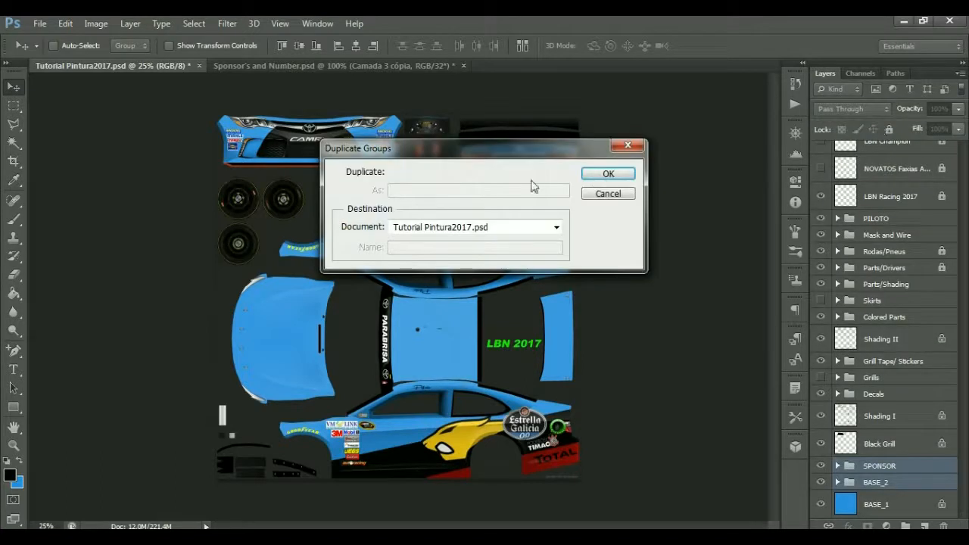
left_click(608, 173)
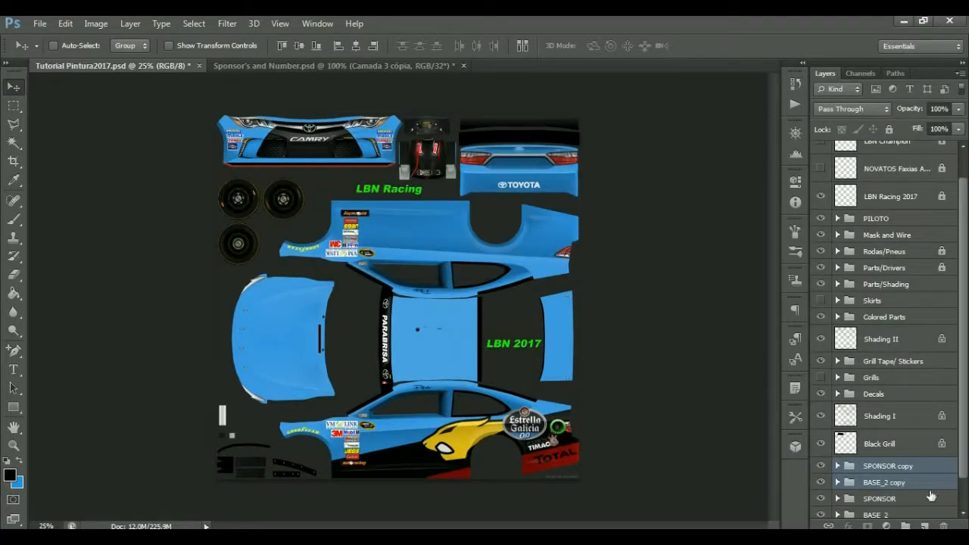
Flip the SPONSOR copy and BASE_2 copy groups vertically and move them onto the upper car side of the template.
left_click(66, 23)
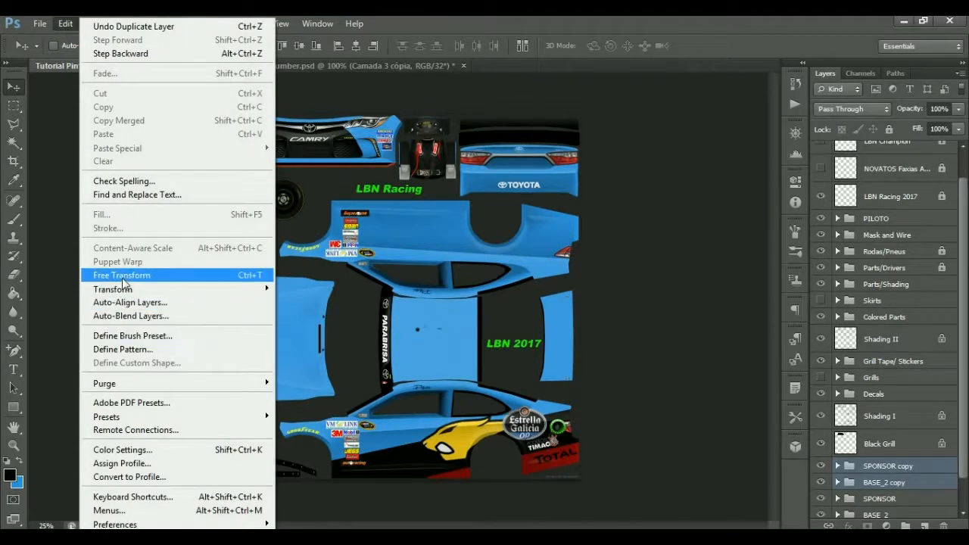
mouse_move(122, 289)
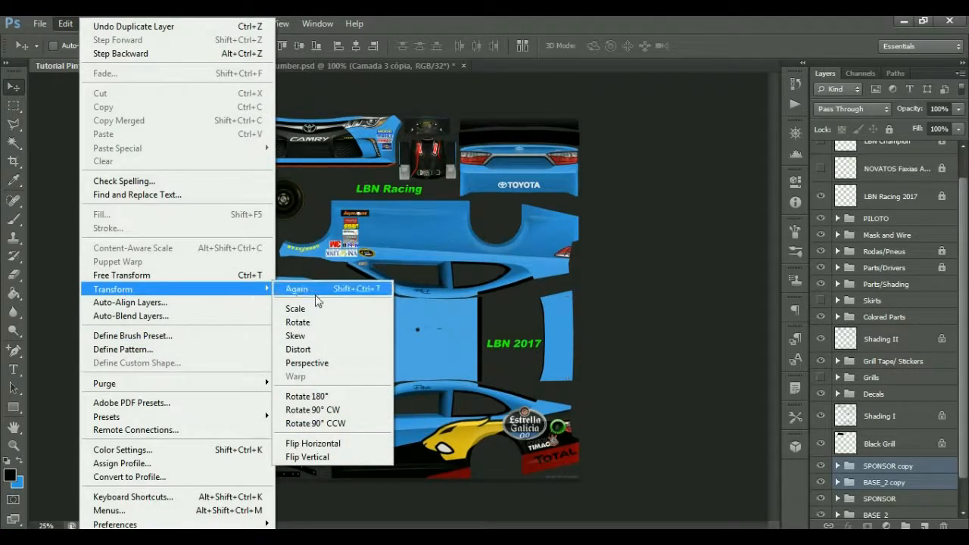
left_click(324, 459)
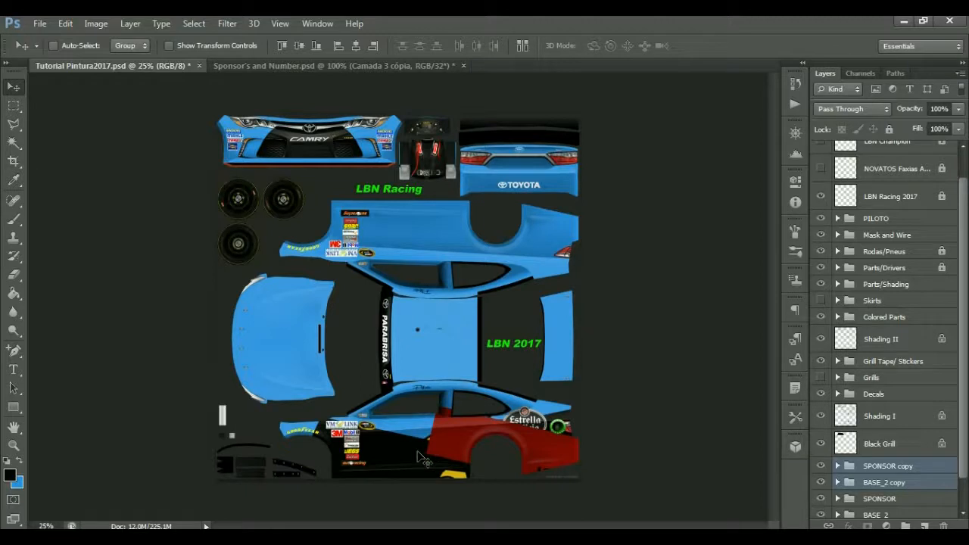
left_click_drag(416, 455, 446, 204)
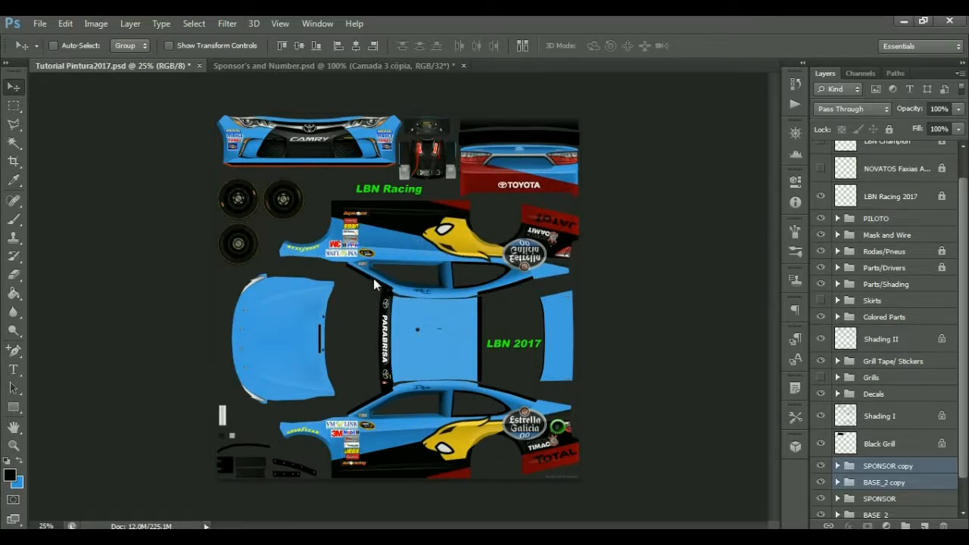
Nudge the copied groups up and down to align their stripes and logos with the upper car side.
key("Up")
key("Up")
key("Up")
key("Up")
key("Up")
key("Up")
key("Up")
key("Up")
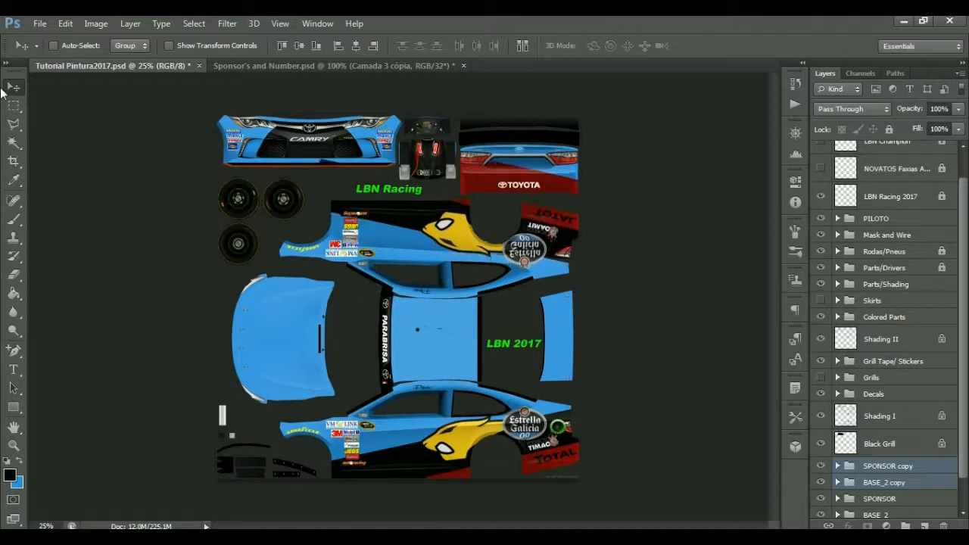
key("Down")
key("Down")
key("Down")
key("Down")
key("Down")
key("Down")
key("Down")
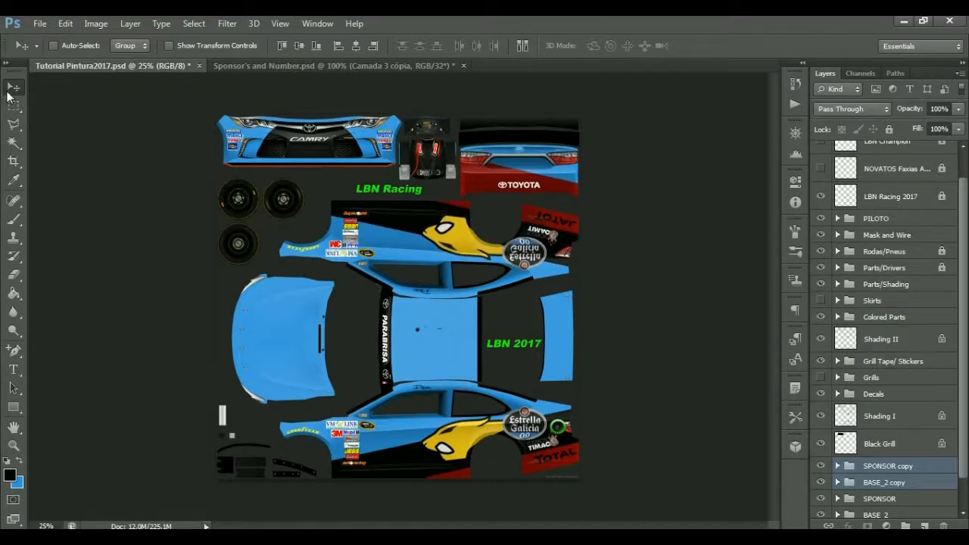
key("Down")
key("Down")
key("Up")
key("Up")
key("Up")
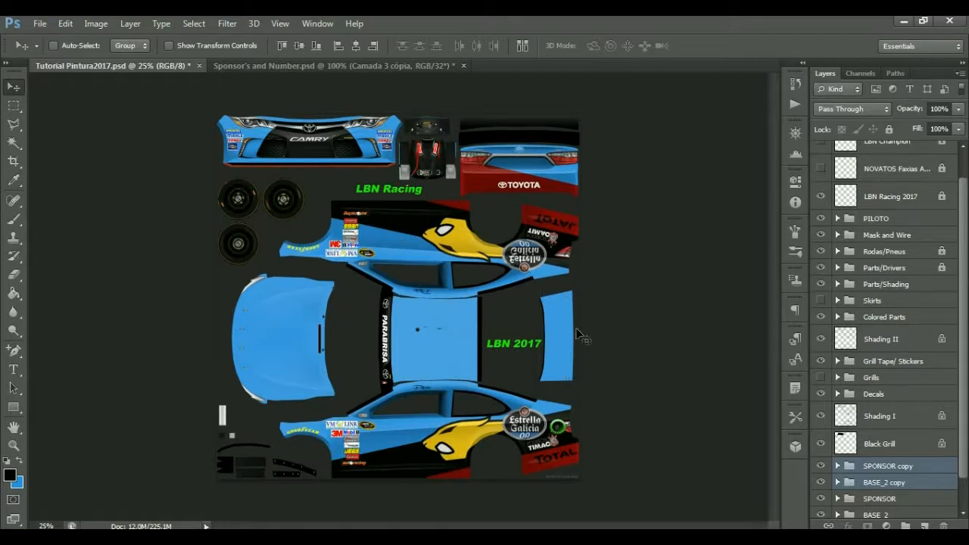
Expand the SPONSOR copy group, identify its TOTAL layer by toggling visibility, and flip that logo horizontally.
scroll(965, 425, "down", 2)
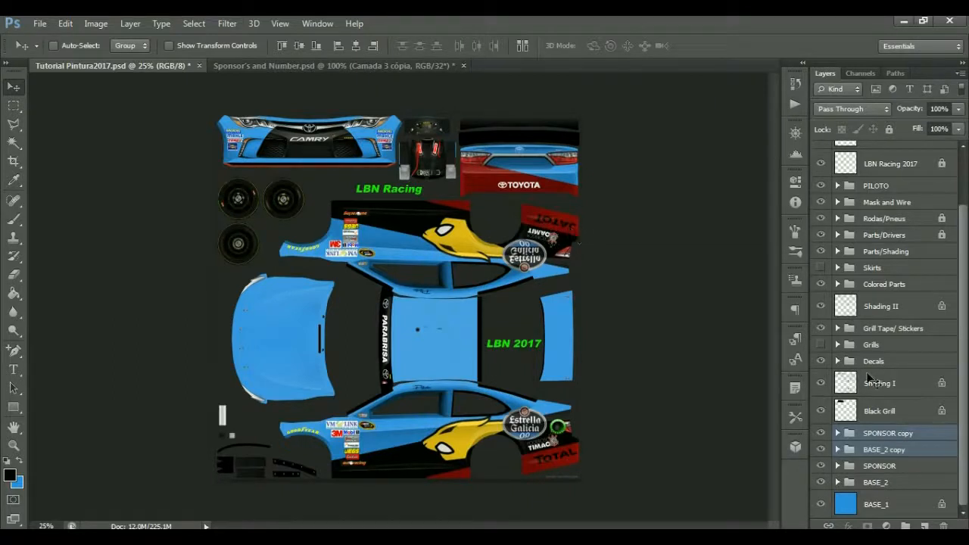
left_click(841, 450)
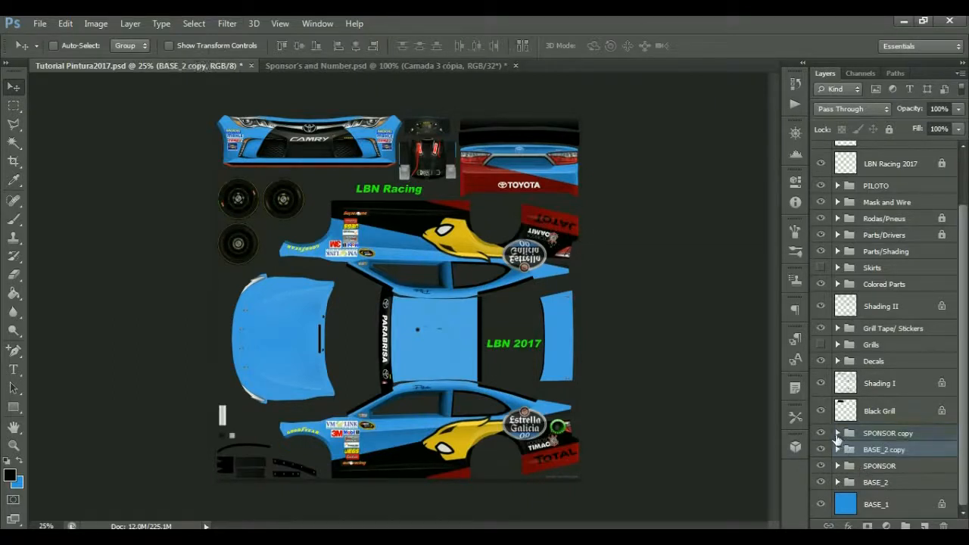
left_click(837, 434)
scroll(840, 446, "down", 2)
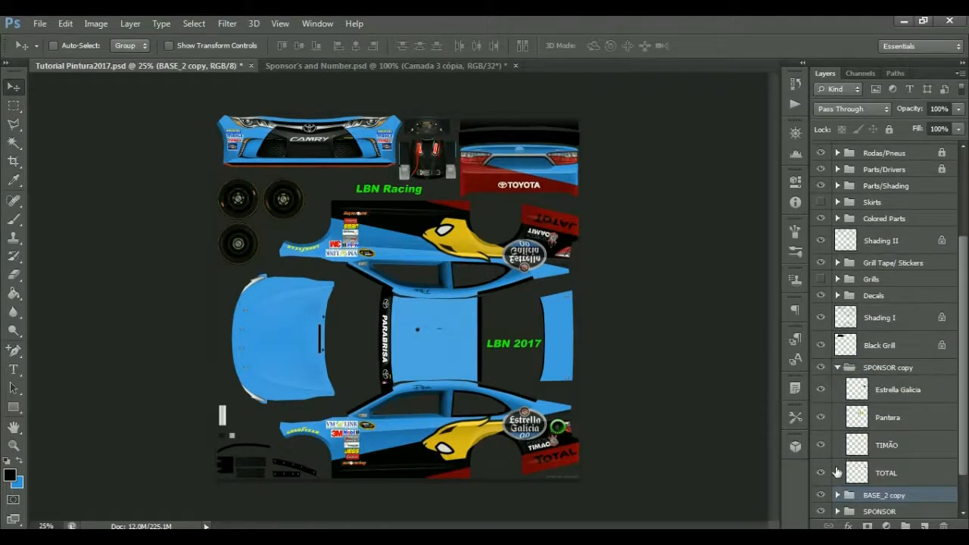
left_click(822, 473)
left_click(822, 473)
left_click(867, 469)
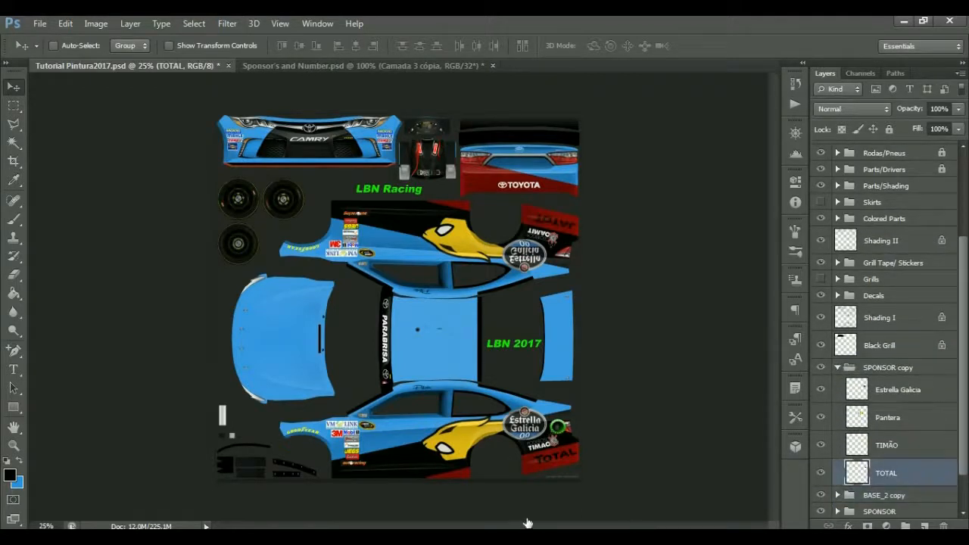
left_click(67, 25)
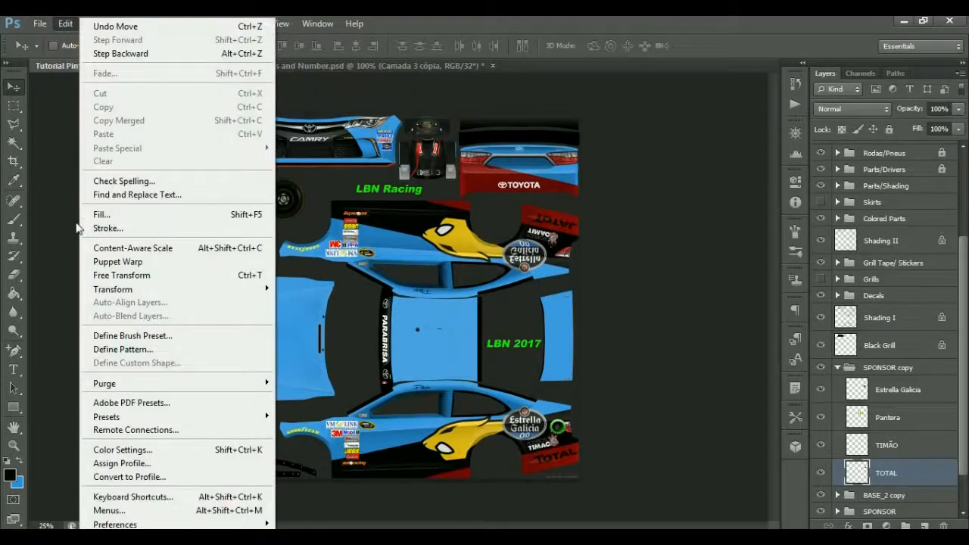
mouse_move(249, 290)
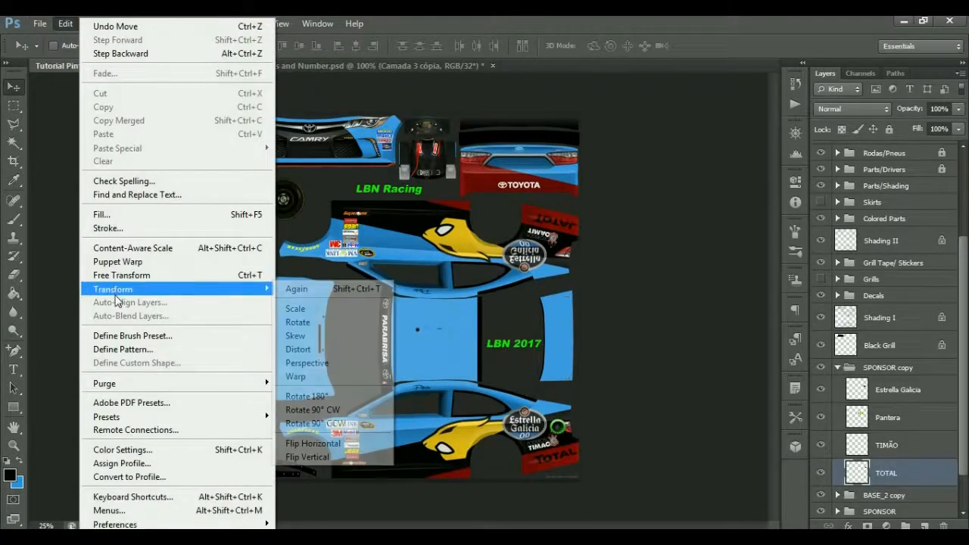
left_click(337, 446)
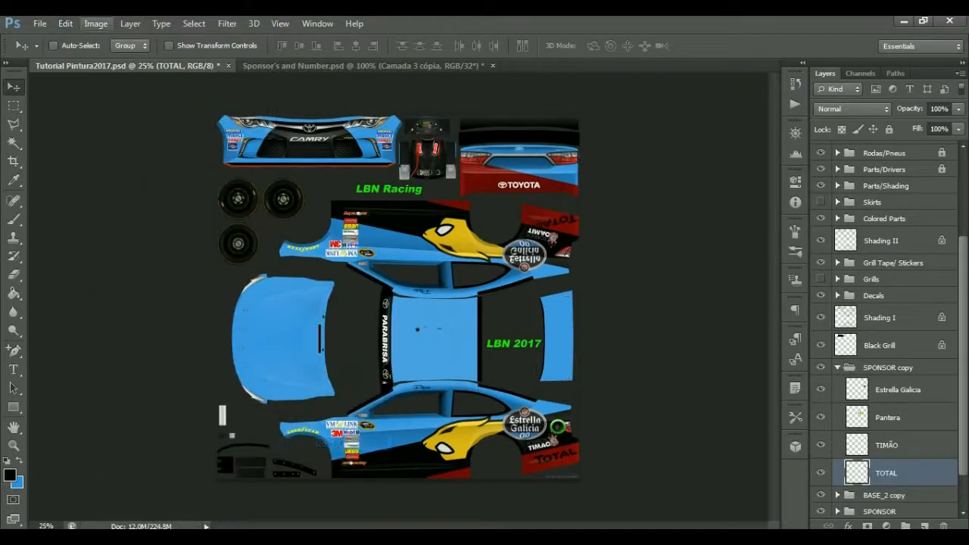
Rotate the copied TOTAL logo by about 25° to follow the upper rear fender, and apply the transformation.
left_click(67, 23)
left_click(125, 276)
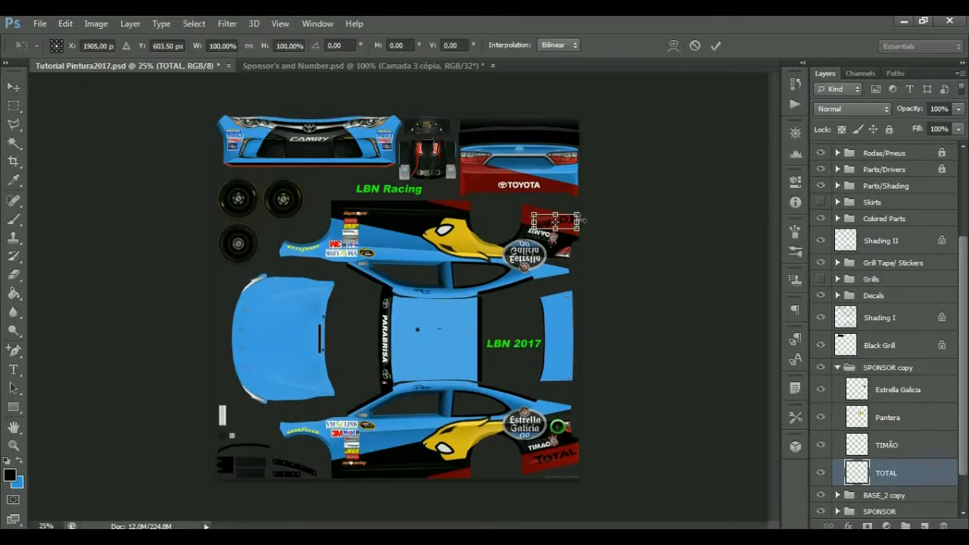
left_click_drag(660, 161, 672, 215)
left_click(14, 86)
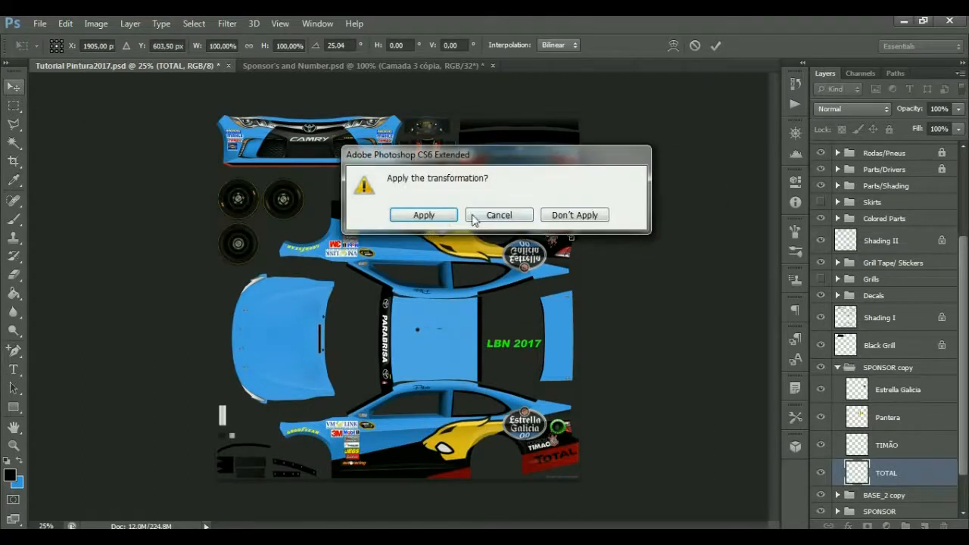
left_click(435, 214)
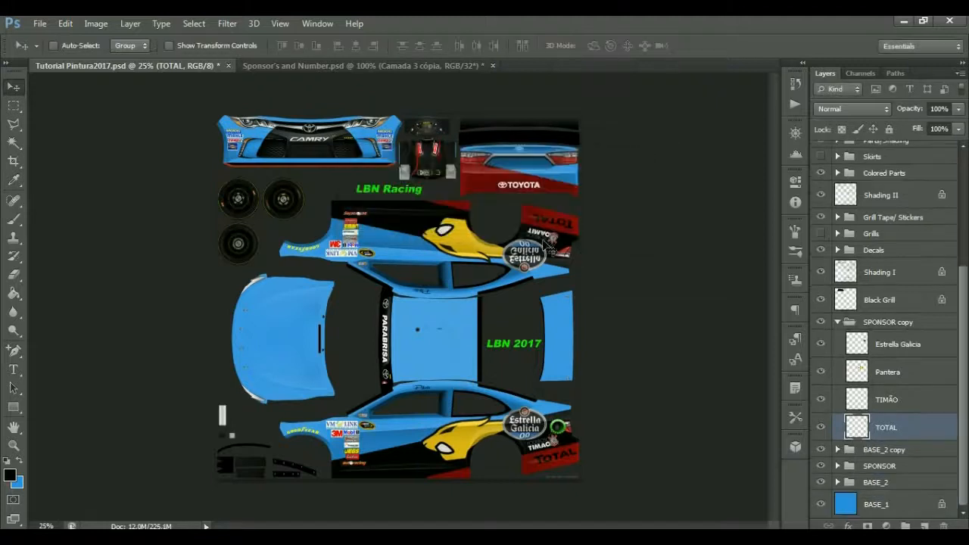
Identify the TIMÃO layer in the SPONSOR copy group by toggling visibility, and flip it horizontally.
left_click(821, 400)
left_click(821, 400)
left_click(903, 399)
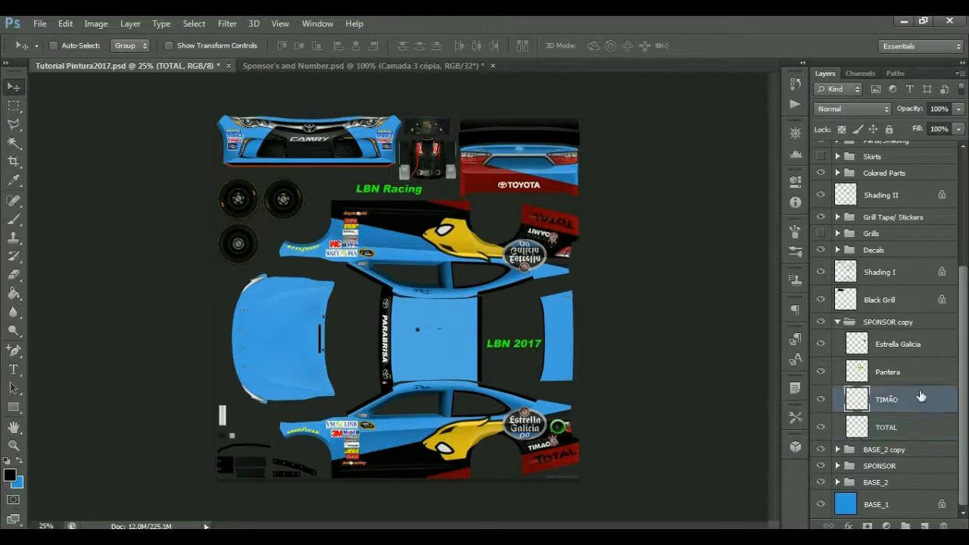
left_click(40, 23)
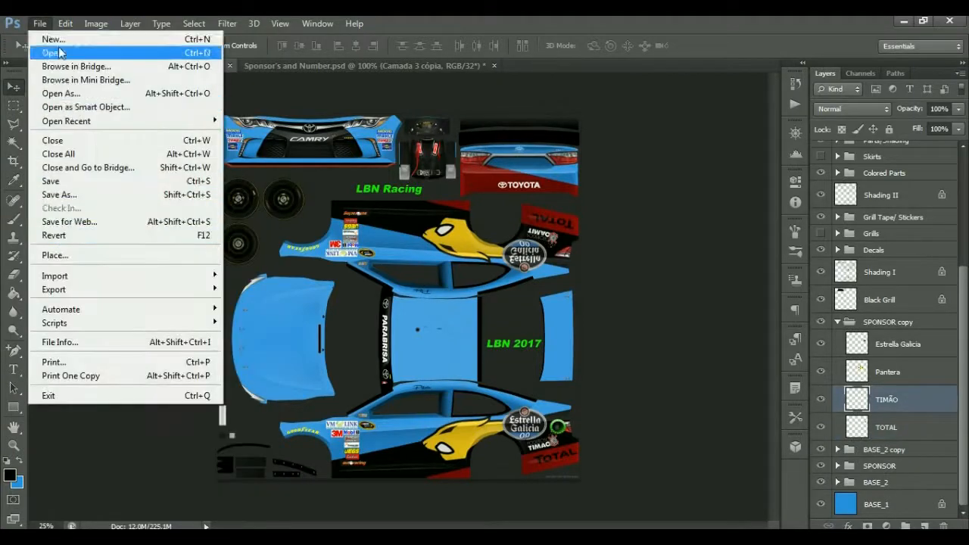
mouse_move(67, 24)
mouse_move(118, 296)
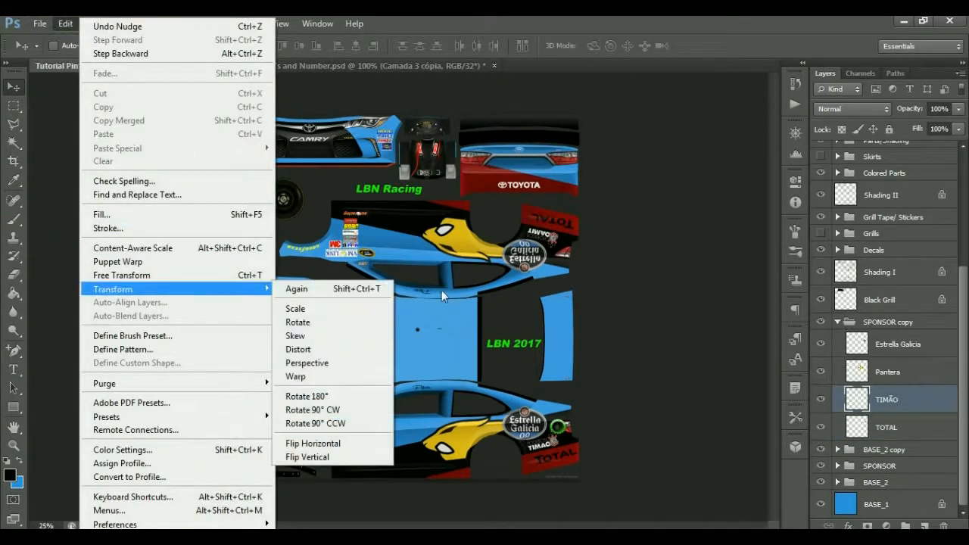
left_click(333, 444)
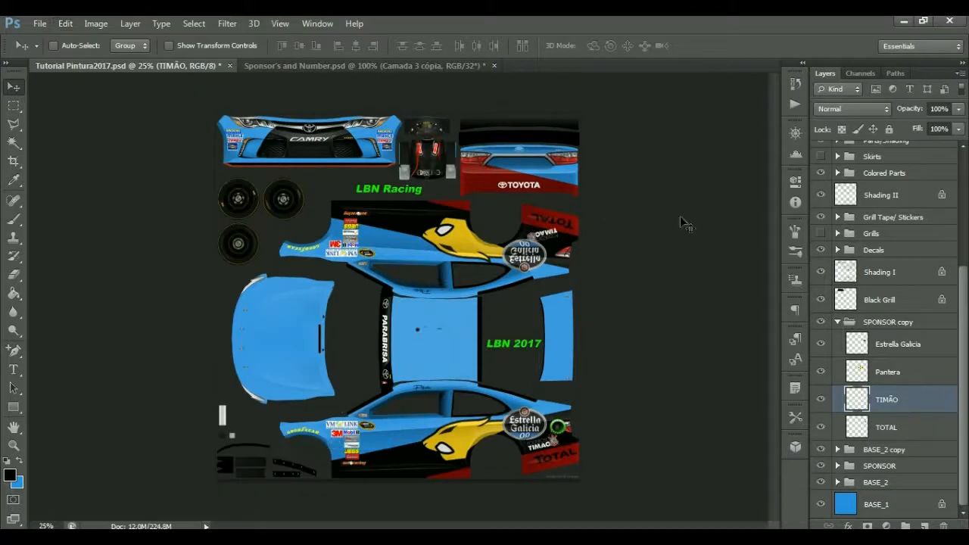
Rotate the copied TIMÃO logo by about 26.5° to match the slant of the TOTAL logo, and apply the transformation.
left_click(66, 24)
mouse_move(142, 291)
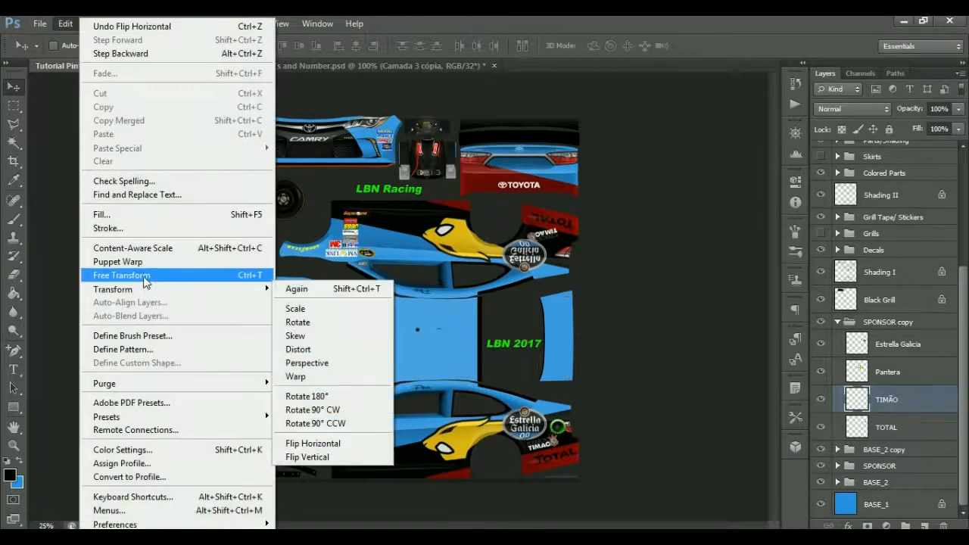
left_click(303, 320)
mouse_move(645, 222)
left_mouse_down()
mouse_move(660, 177)
mouse_move(660, 222)
left_mouse_up()
key("v")
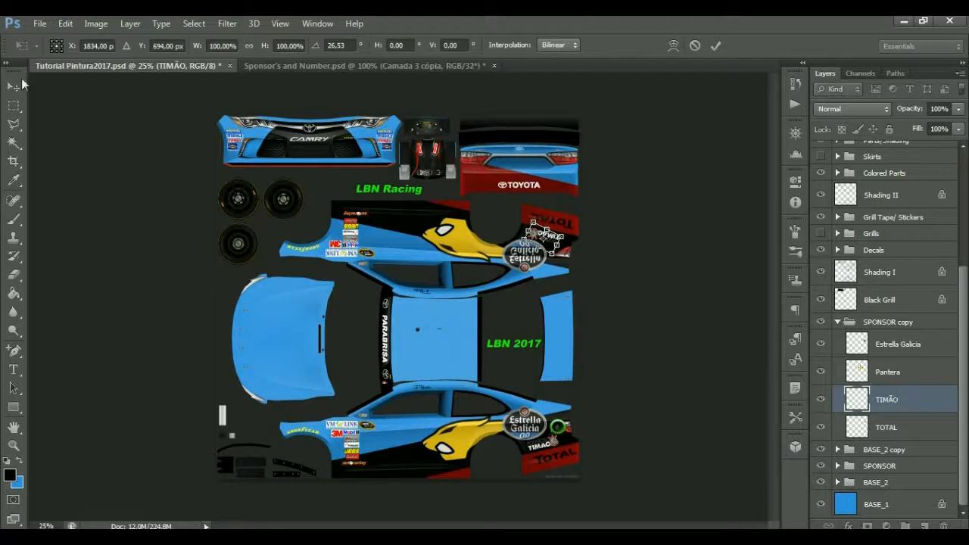
left_click(424, 215)
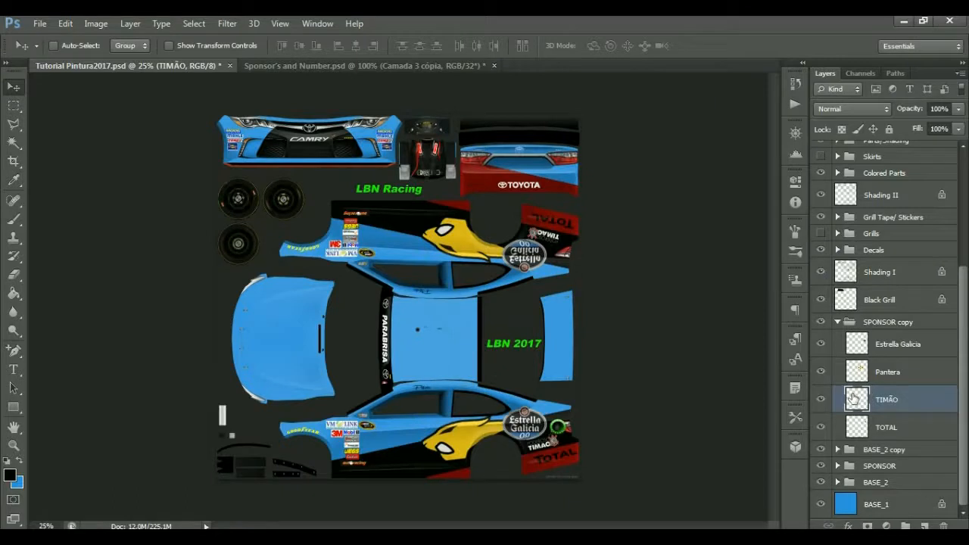
Flip the Estrella Galicia logo in the SPONSOR copy group horizontally.
left_click(904, 344)
left_click(71, 23)
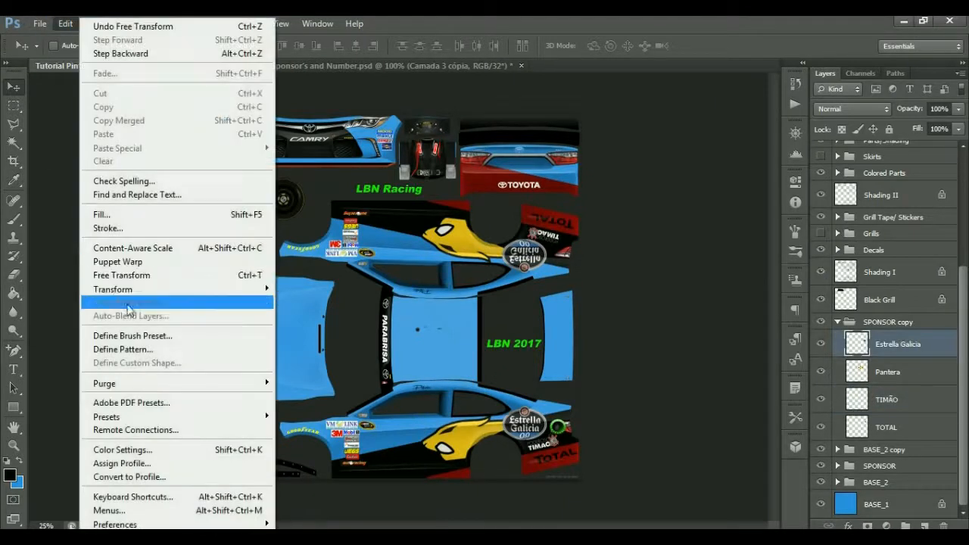
mouse_move(123, 295)
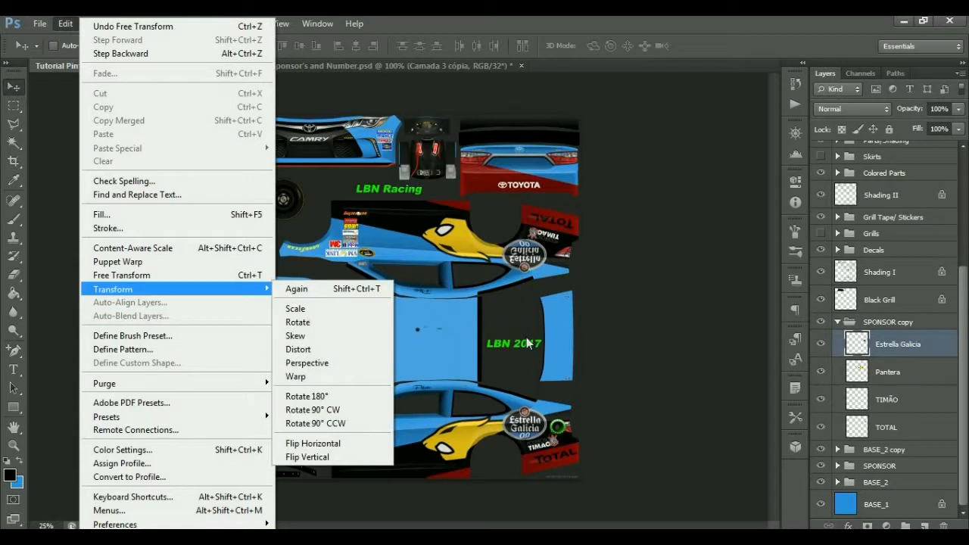
left_click(327, 443)
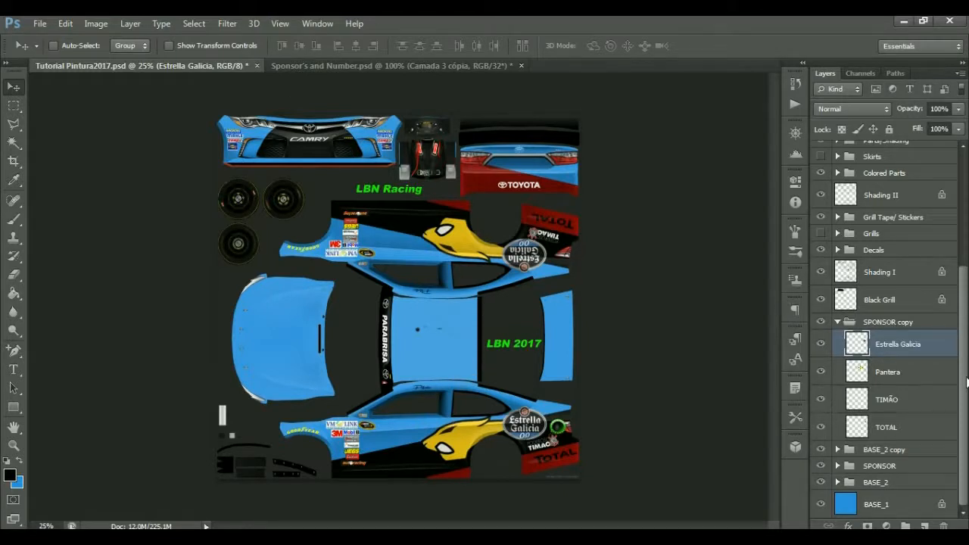
Collapse the SPONSOR copy group, move the BASE_2 copy group below SPONSOR, and expand it.
left_click(838, 322)
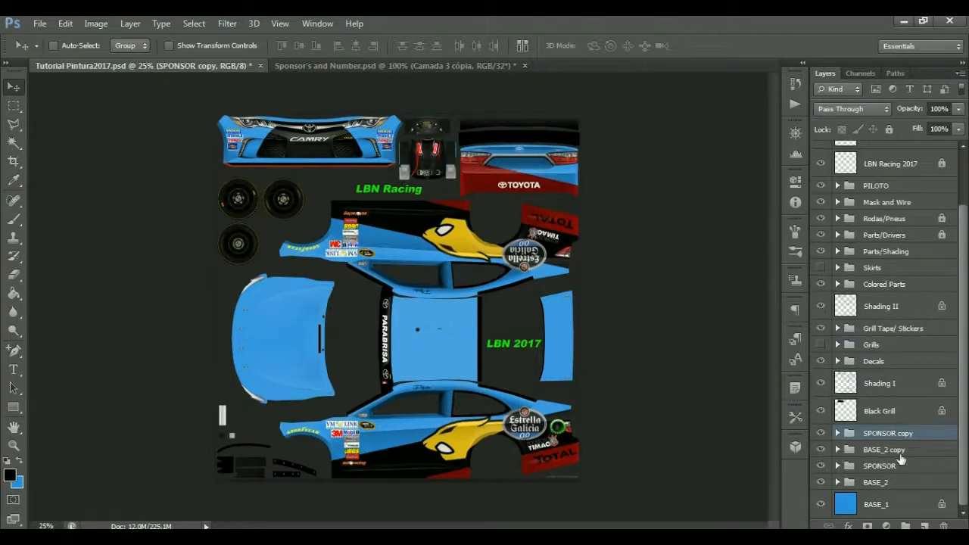
left_click_drag(882, 452, 872, 476)
left_click(838, 465)
scroll(870, 448, "down", 1)
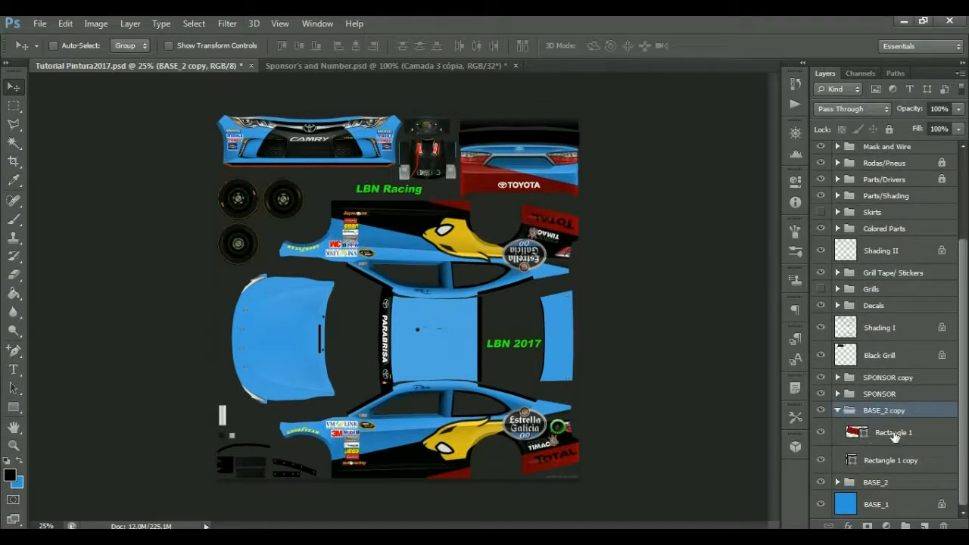
Rasterize the Rectangle 1 shape in the BASE_2 copy group and erase the red stripe where it covers the car's rear panel.
left_click(897, 434)
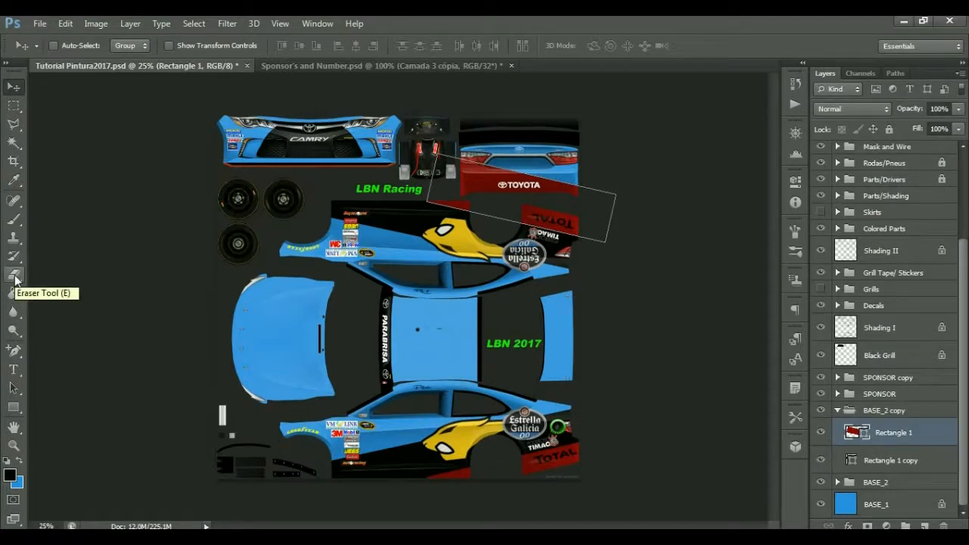
left_click(15, 276)
left_click(537, 135)
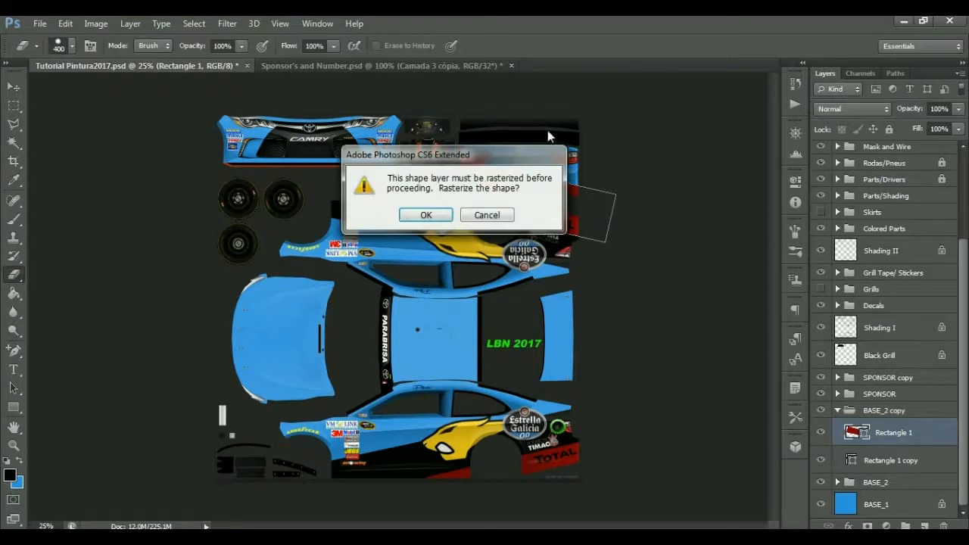
left_click(426, 216)
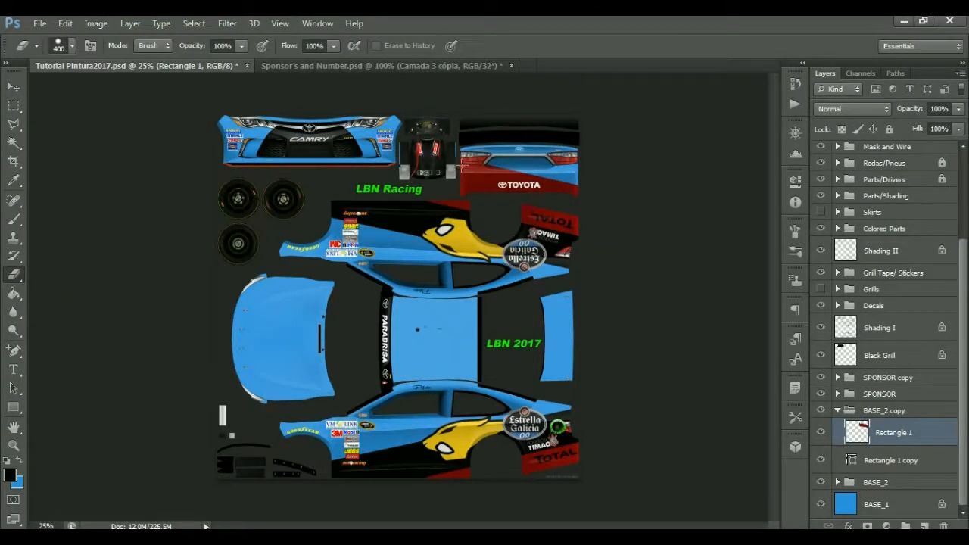
mouse_move(482, 144)
left_mouse_down()
mouse_move(459, 169)
mouse_move(578, 167)
mouse_move(530, 155)
left_mouse_up()
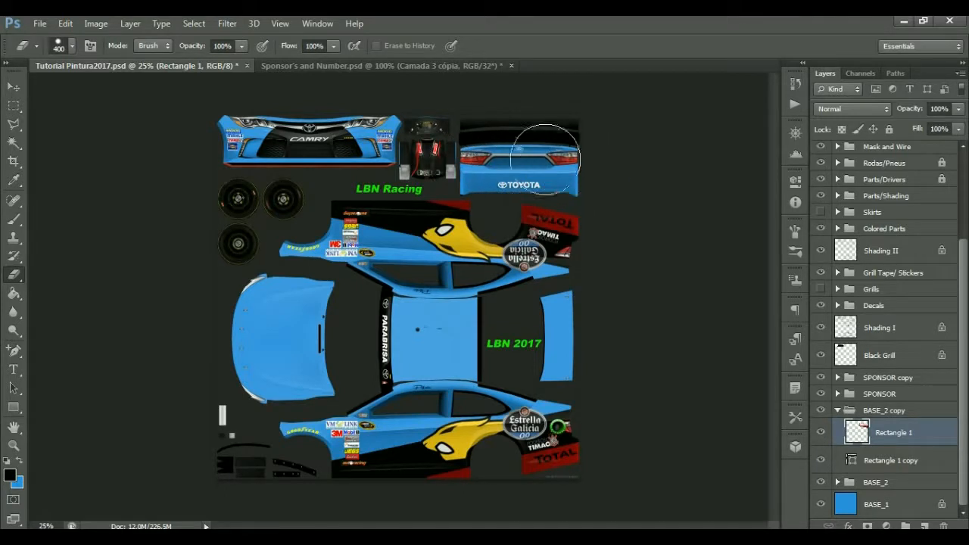
Rasterize the Rectangle 1 copy shape layer in the BASE_2 copy group.
left_click(886, 460)
left_click(493, 154)
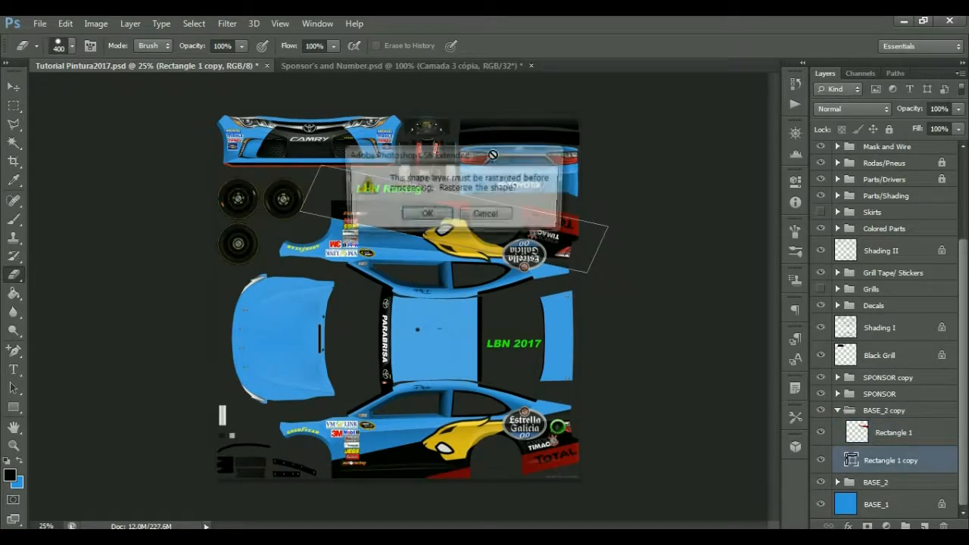
left_click(428, 214)
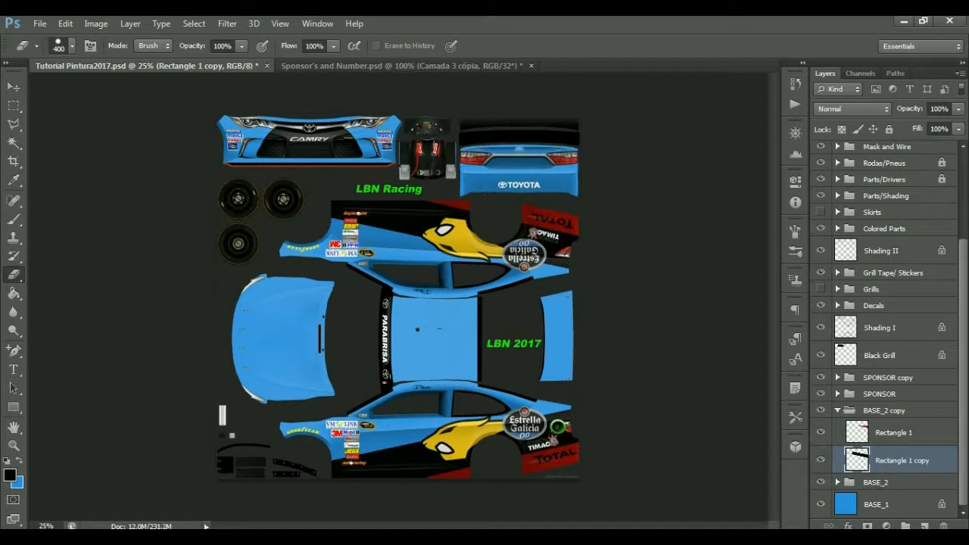
Draw a rectangle of about 744 × 508 px over the car's rear panel and fill it with black.
left_click(14, 407)
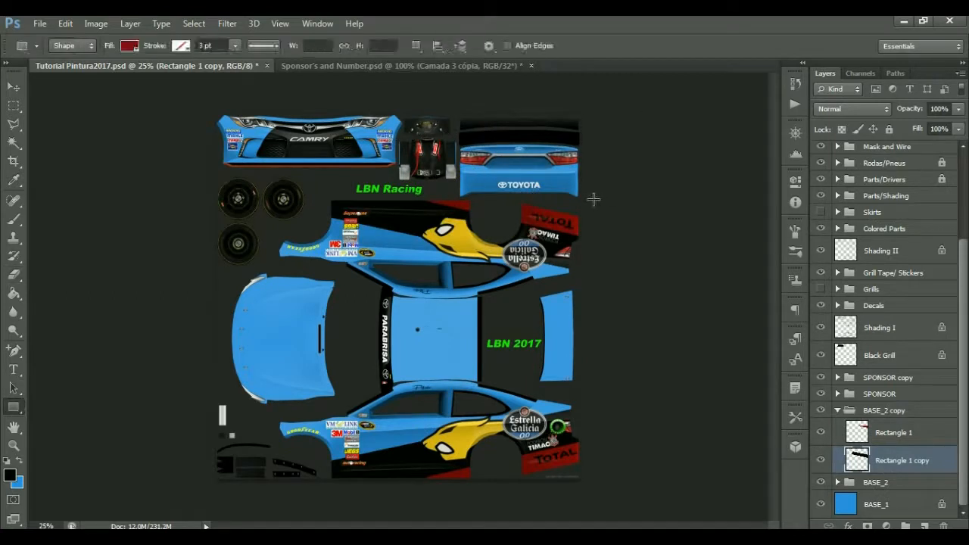
left_click_drag(588, 199, 456, 109)
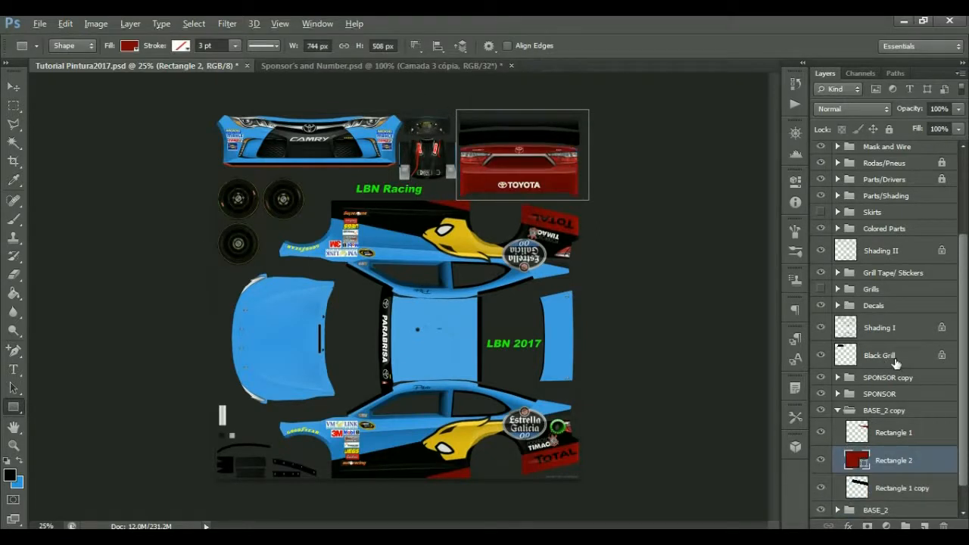
key("alt+BackSpace")
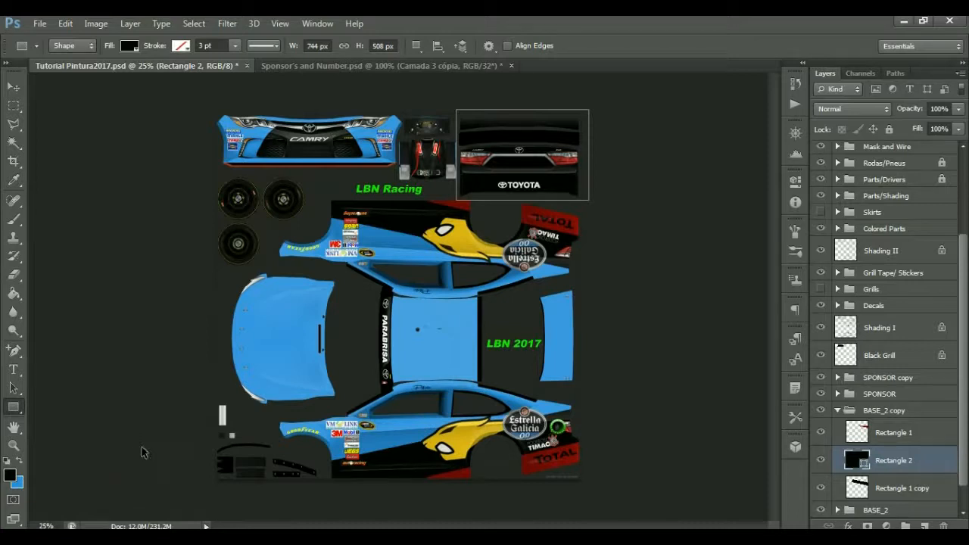
key("ctrl+BackSpace")
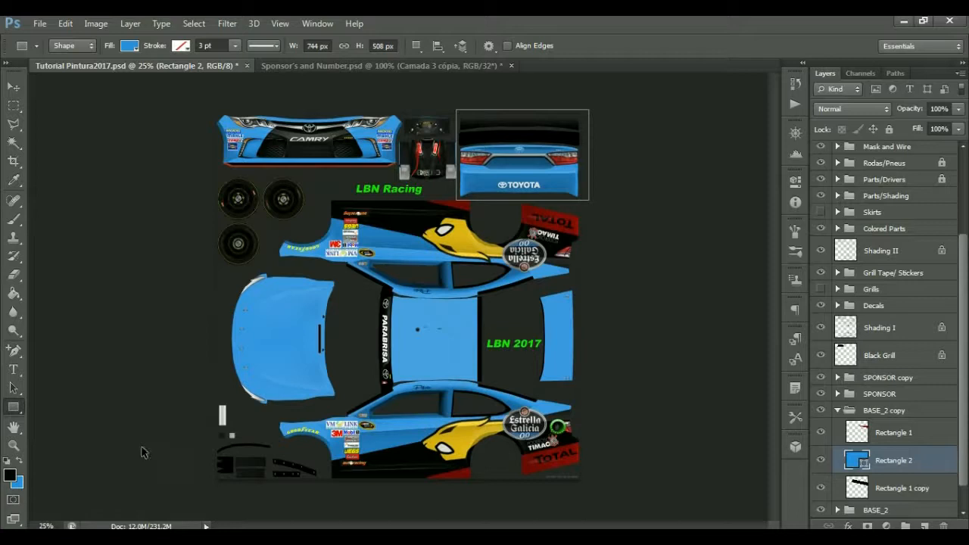
key("alt+BackSpace")
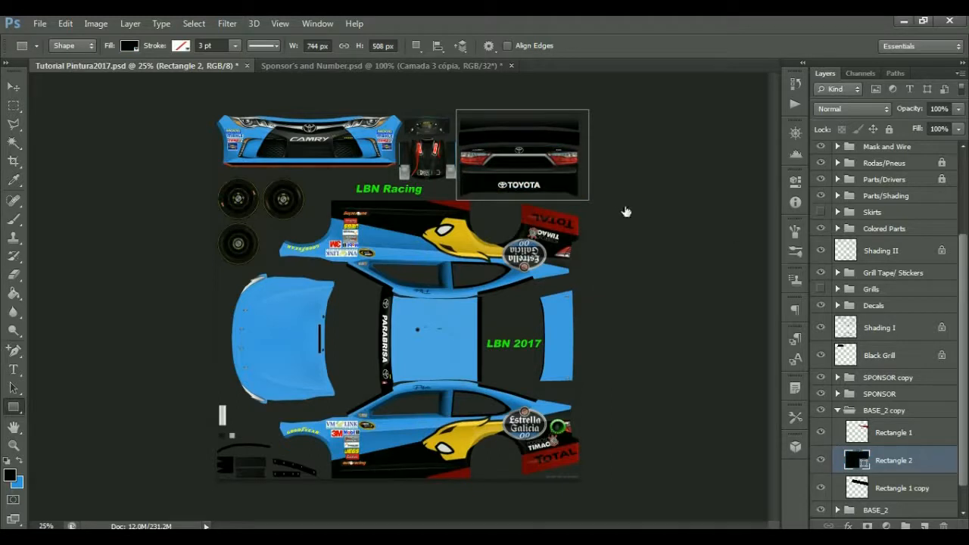
left_click(695, 176)
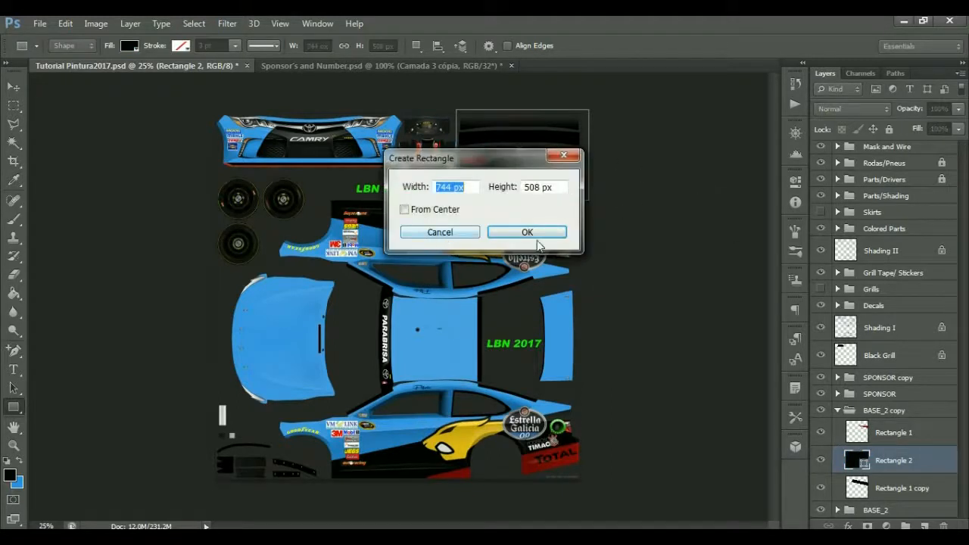
left_click(563, 155)
left_click(914, 487)
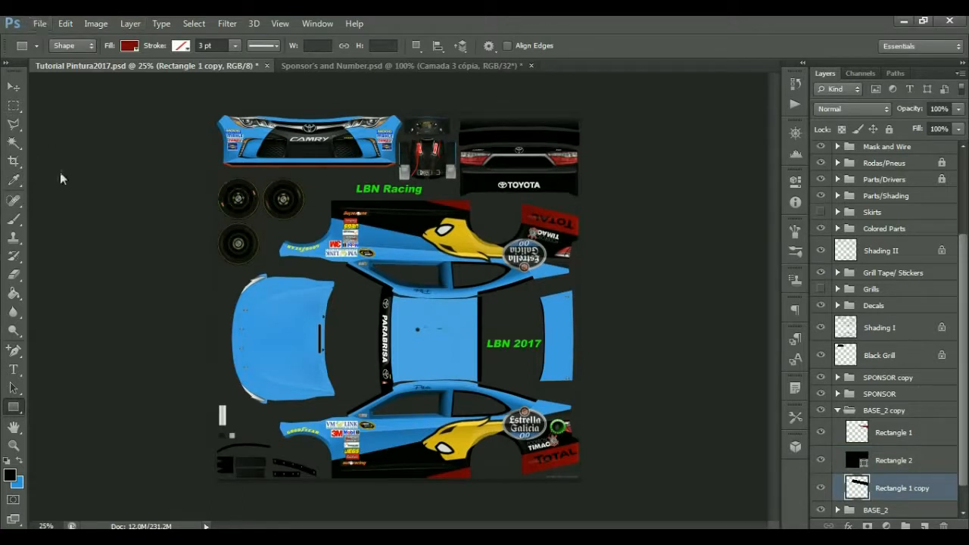
Switch to 3ds Max to check the car model's current texture, and return to Photoshop.
key("alt+Tab")
mouse_move(782, 152)
left_mouse_down()
mouse_move(812, 163)
mouse_move(930, 133)
mouse_move(859, 141)
mouse_move(901, 151)
mouse_move(935, 134)
mouse_move(950, 148)
mouse_move(738, 148)
mouse_move(697, 136)
mouse_move(688, 123)
mouse_move(788, 151)
mouse_move(778, 155)
left_mouse_up()
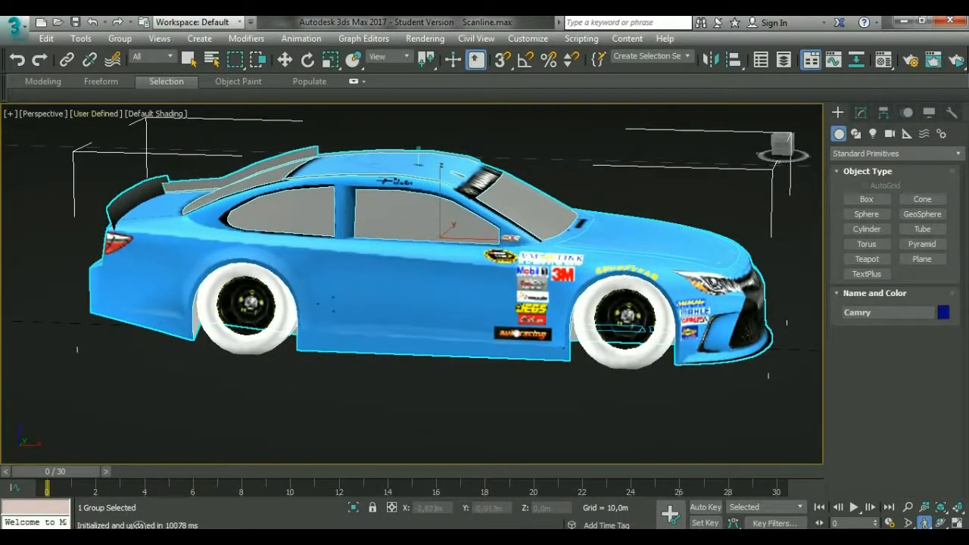
left_click(163, 533)
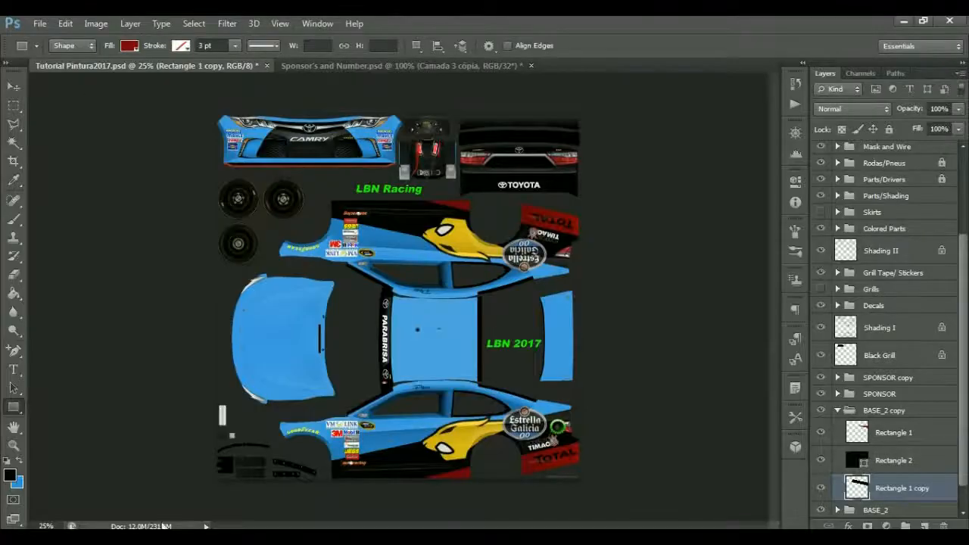
Save the livery as the JPEG file Tutorial Pintura2017.jpg on the desktop at quality 12, replacing the existing file.
left_click(43, 24)
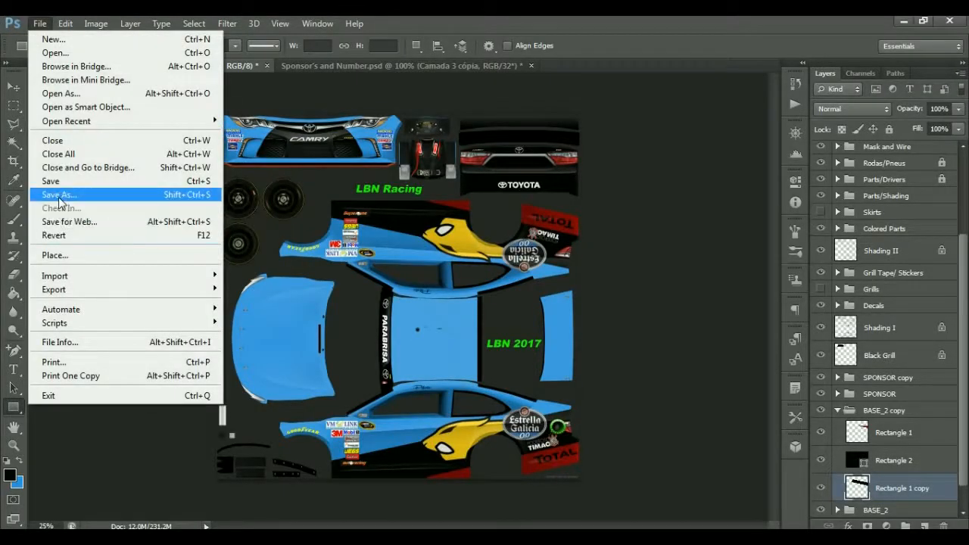
left_click(59, 198)
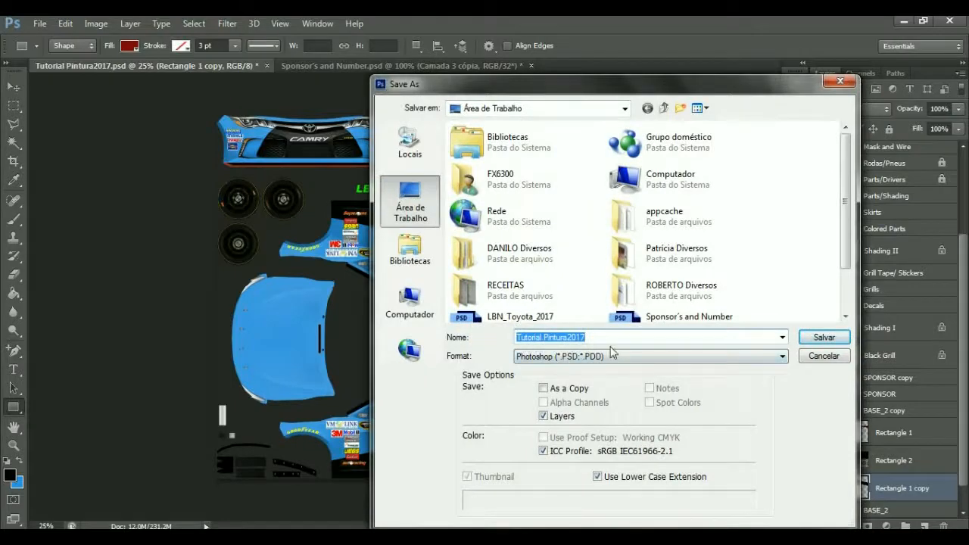
left_click(631, 357)
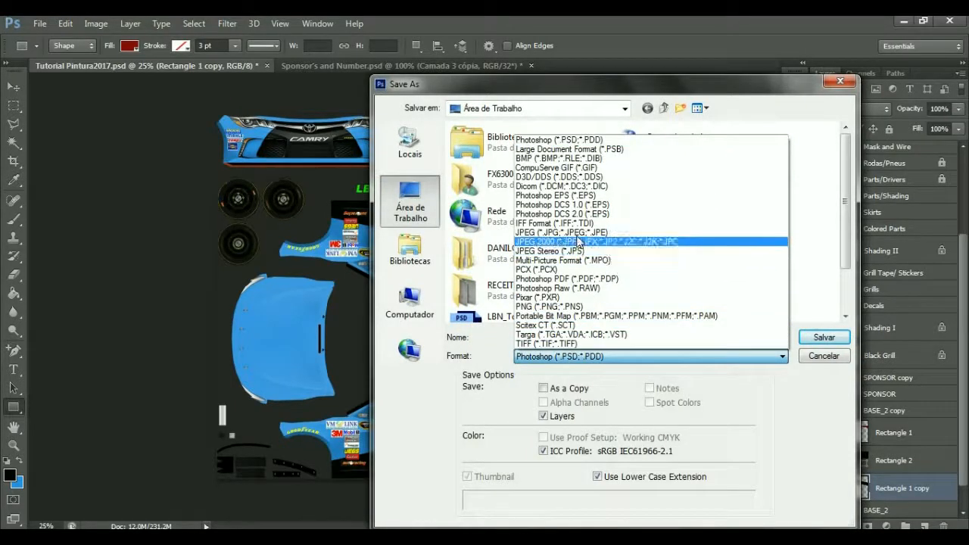
left_click(581, 235)
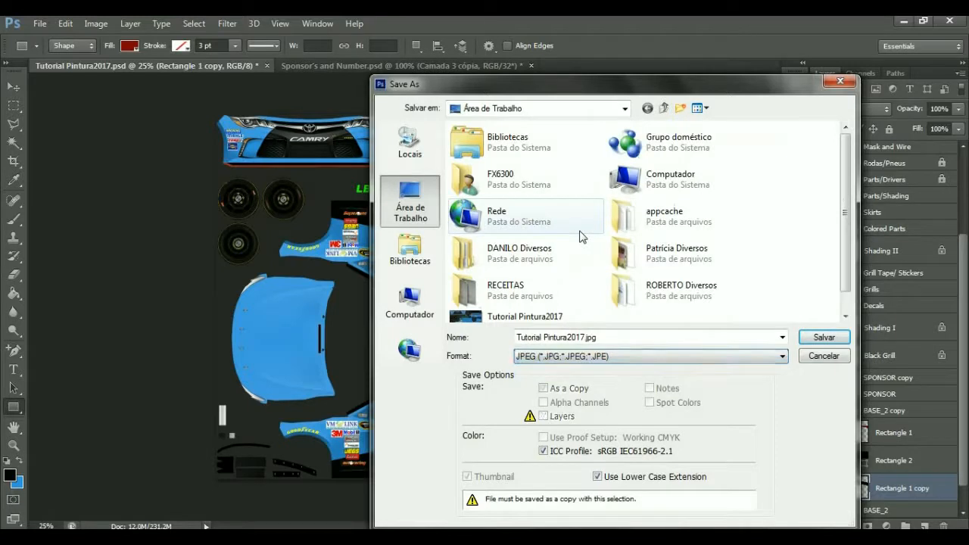
left_click(825, 340)
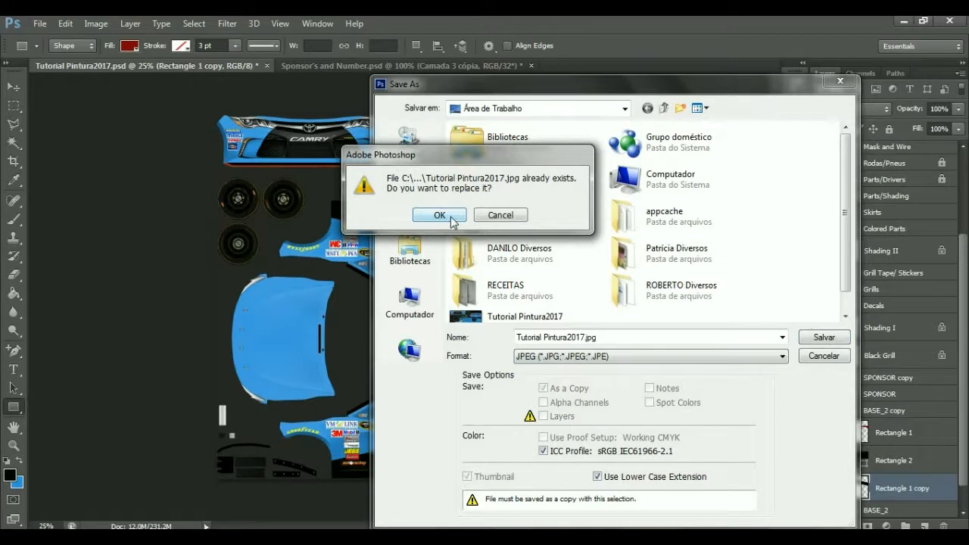
left_click(452, 219)
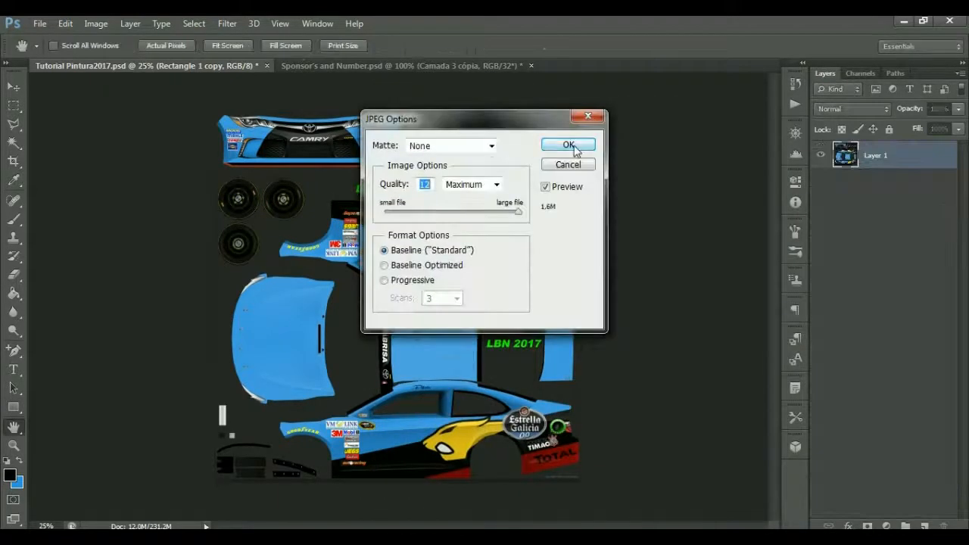
left_click(569, 145)
Switch to 3ds Max and inspect the updated livery on the Camry model from different angles.
left_click(250, 536)
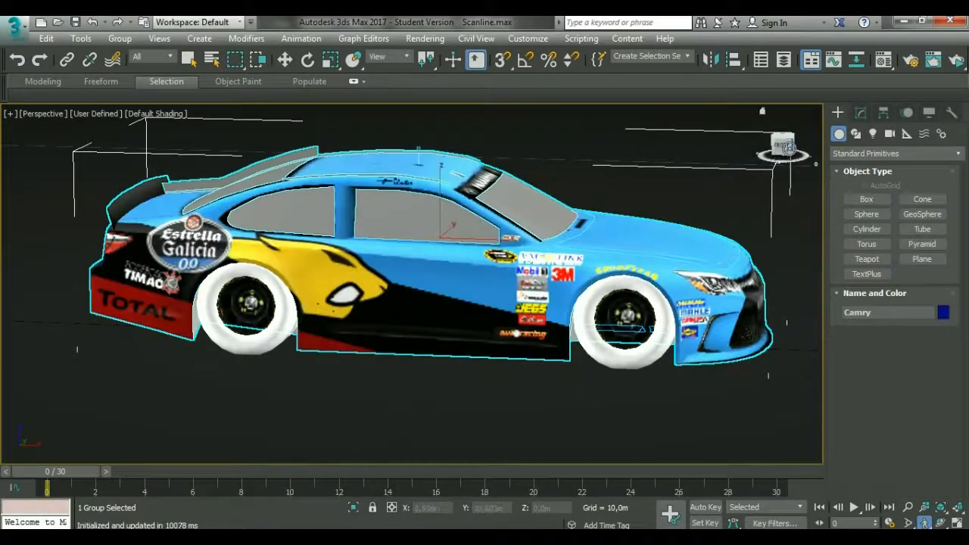
left_click_drag(780, 146, 76, 125)
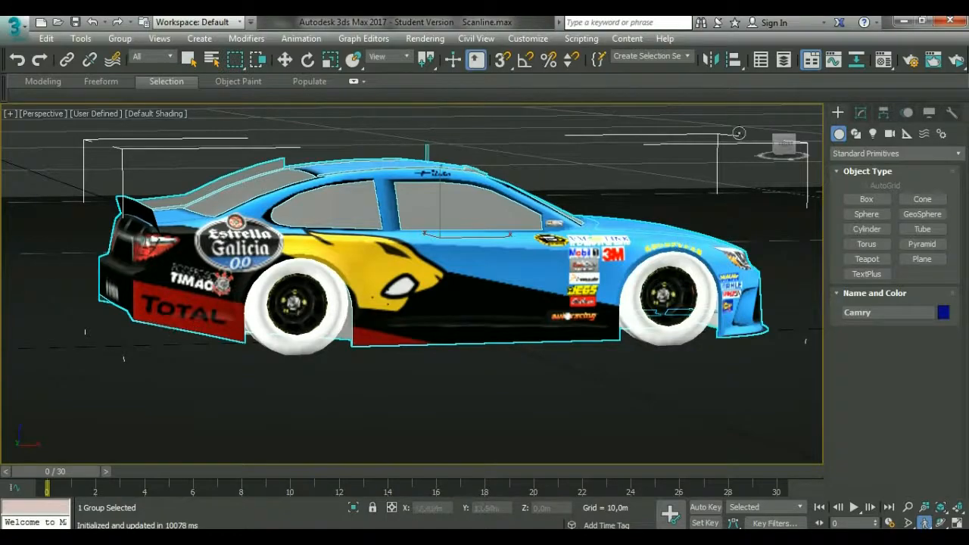
left_click_drag(784, 146, 15, 151)
left_click_drag(454, 287, 235, 193)
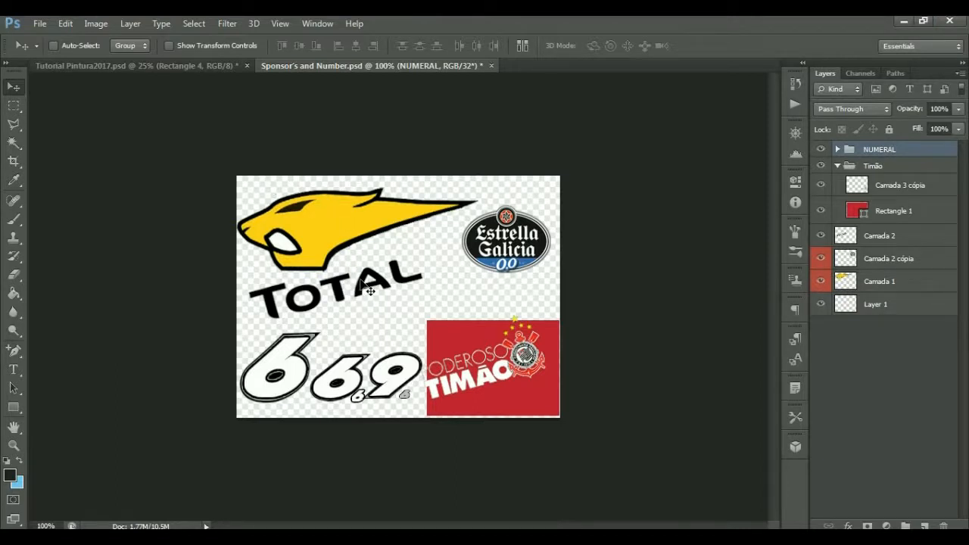
Copy the NUMERAL group from Sponsor's and Number.psd into the Tutorial Pintura2017 document and place the numbers on the hood.
left_click_drag(368, 290, 166, 100)
left_click_drag(289, 214, 327, 241)
left_click(455, 222)
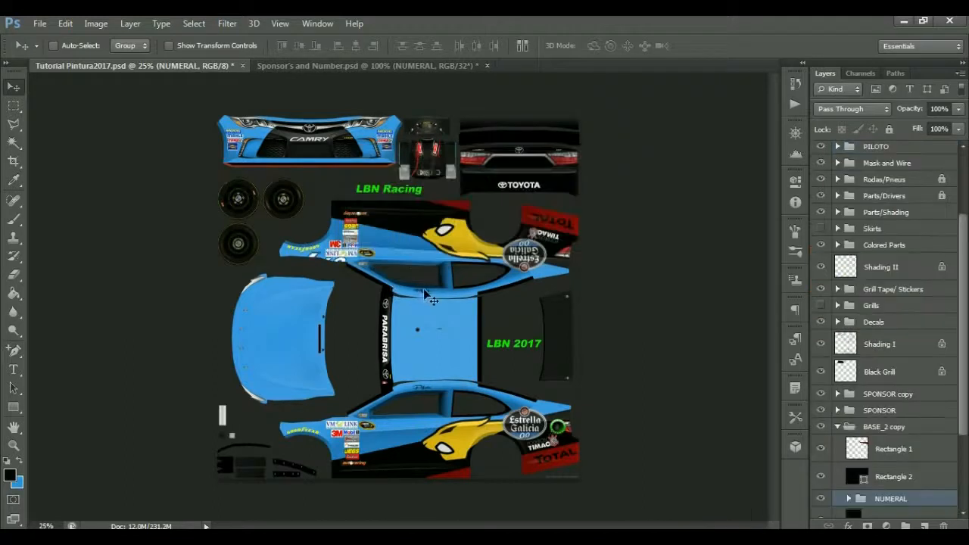
left_click_drag(373, 298, 297, 321)
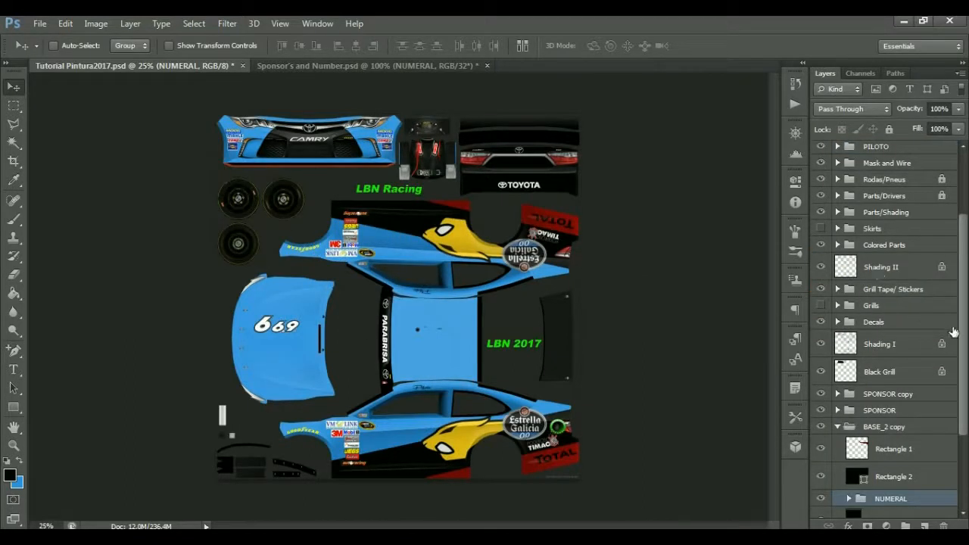
Start a free transform of the NUMERAL group and set its height scale to 400%.
scroll(923, 432, "down", 3)
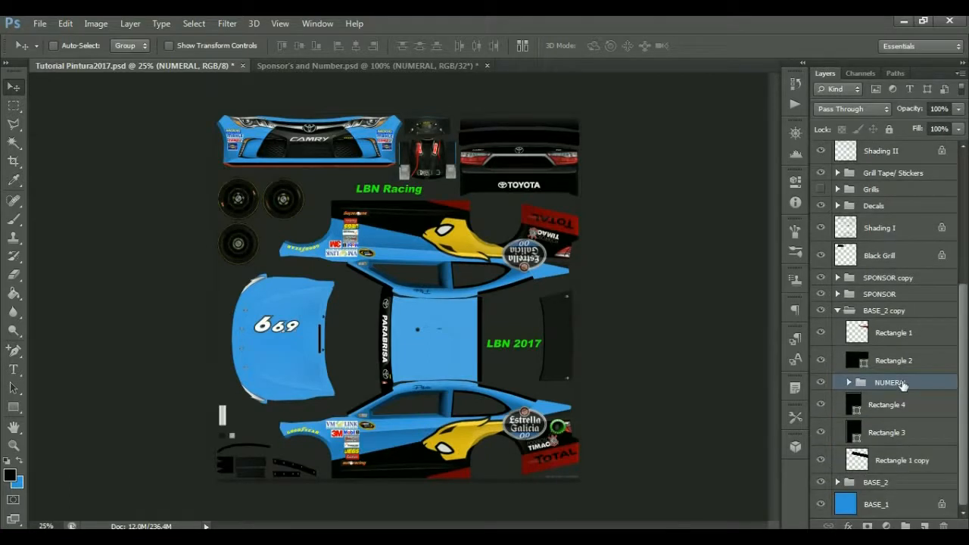
left_click(67, 26)
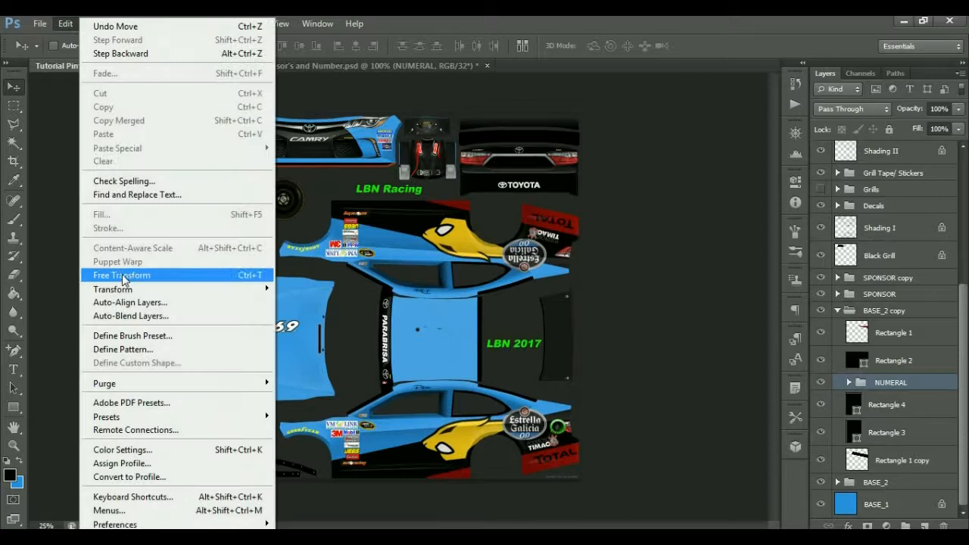
left_click(126, 280)
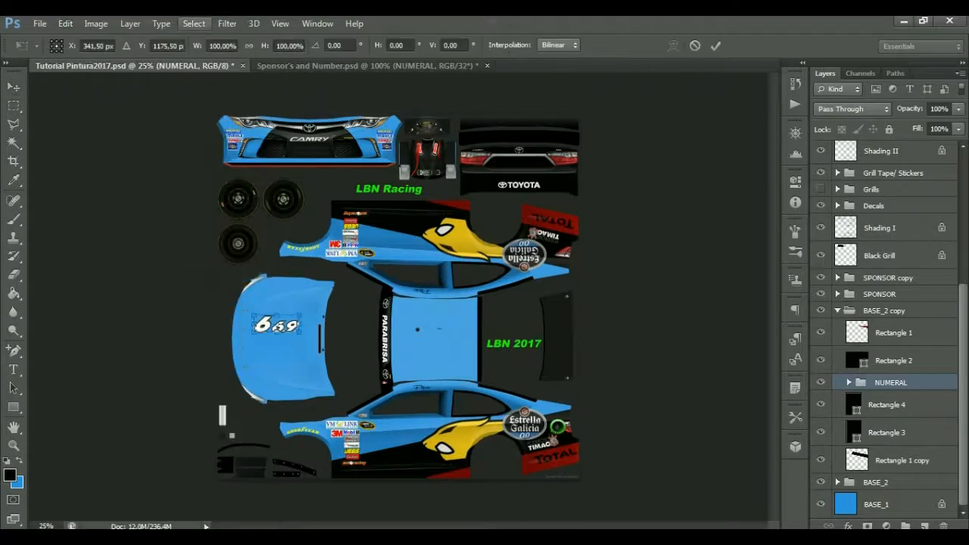
left_click(280, 46)
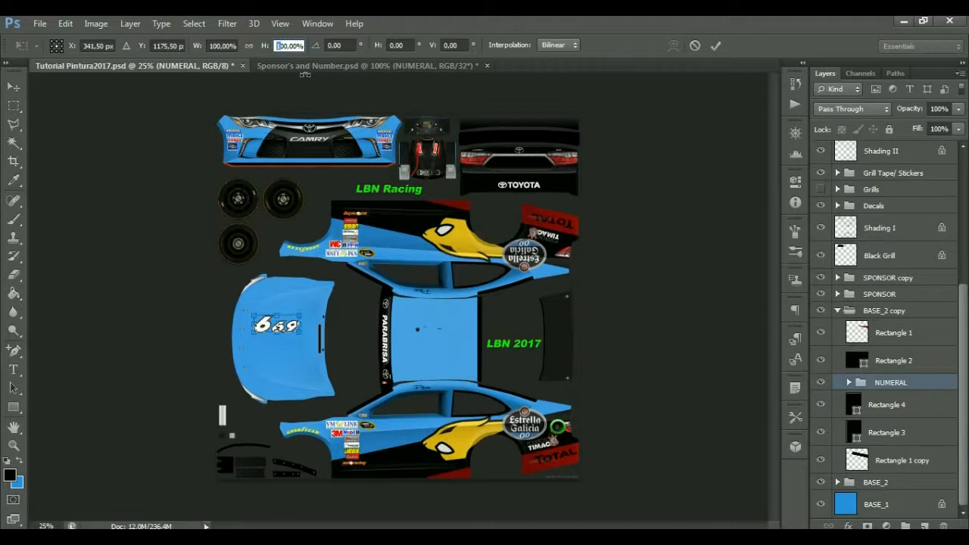
type("2")
key("Return")
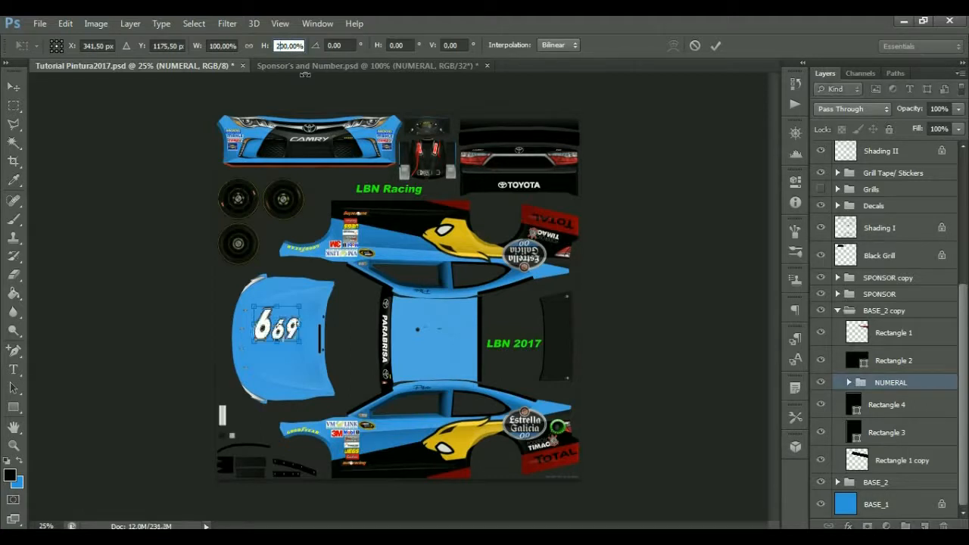
type("4")
key("Return")
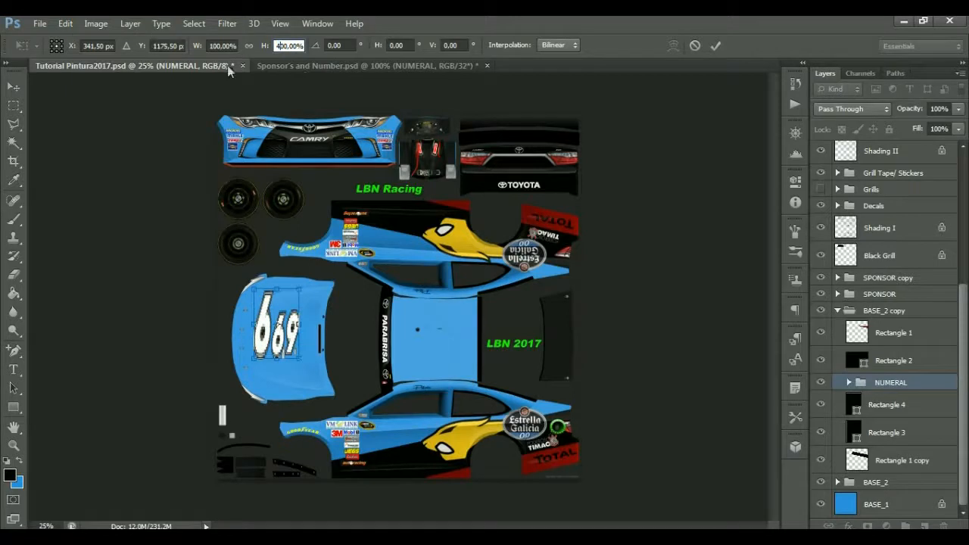
Set the NUMERAL group's width scale to 400%, apply the transformation, and move the enlarged numbers toward the roof.
left_click(219, 46)
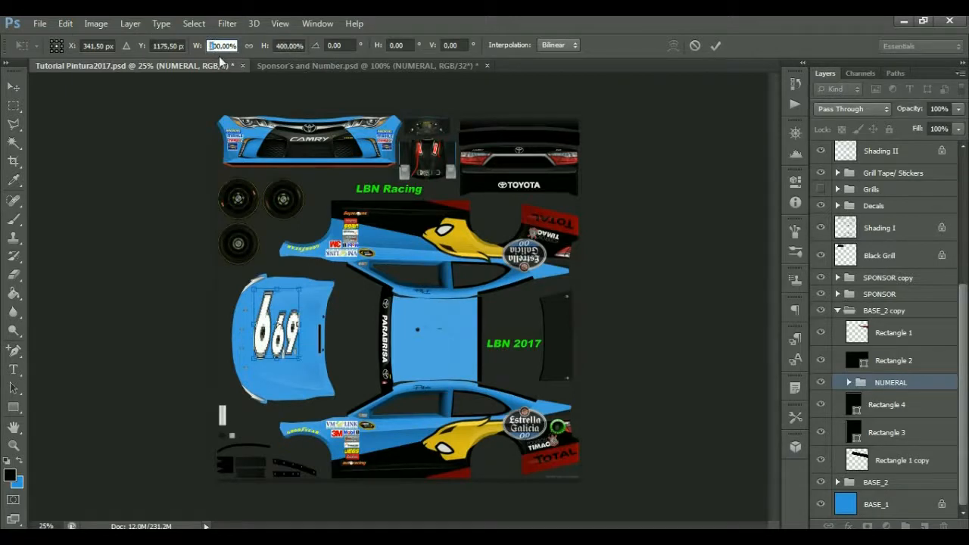
type("4")
key("Return")
left_click(15, 87)
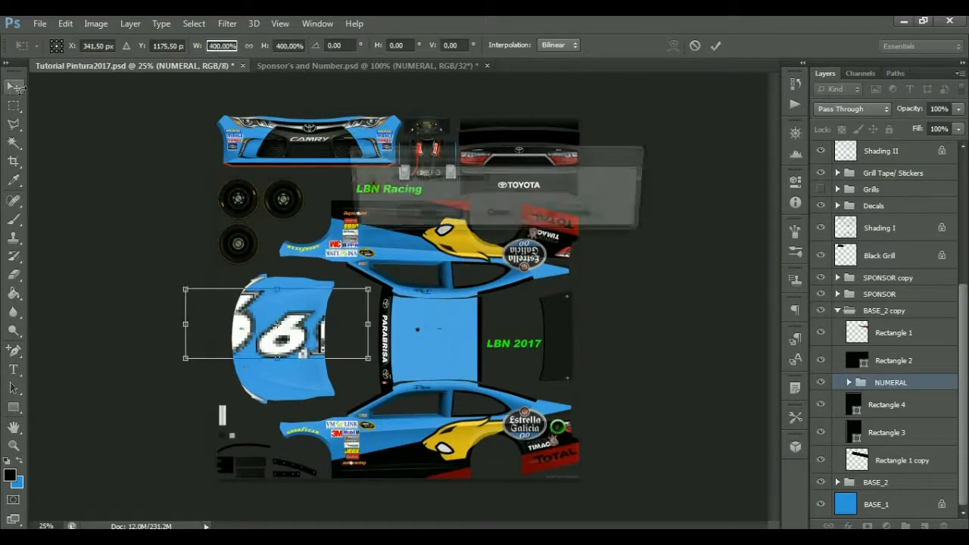
left_click(421, 212)
left_click_drag(364, 331, 352, 312)
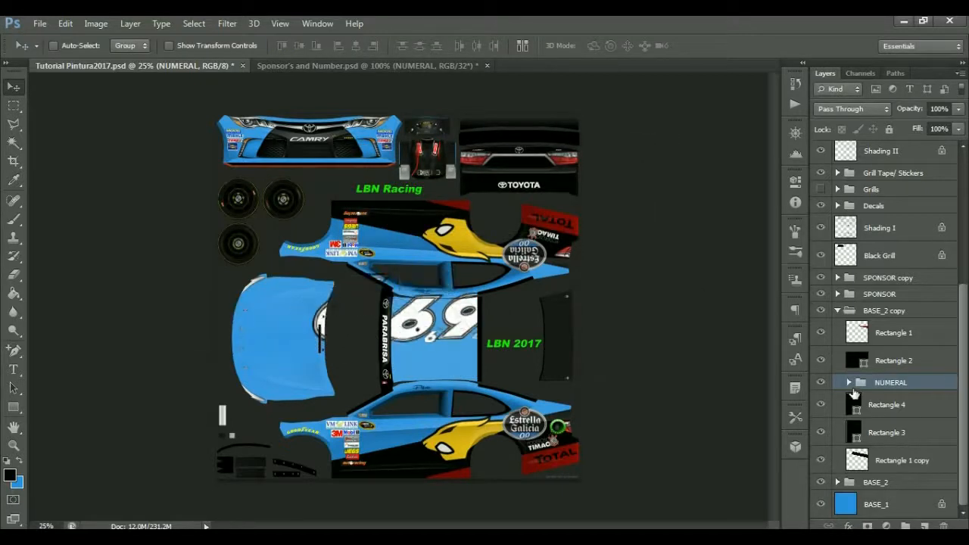
Move the NUMERAL group above SPONSOR copy in the layer stack and place its LE number on the lower side view's door.
left_click_drag(884, 386, 869, 272)
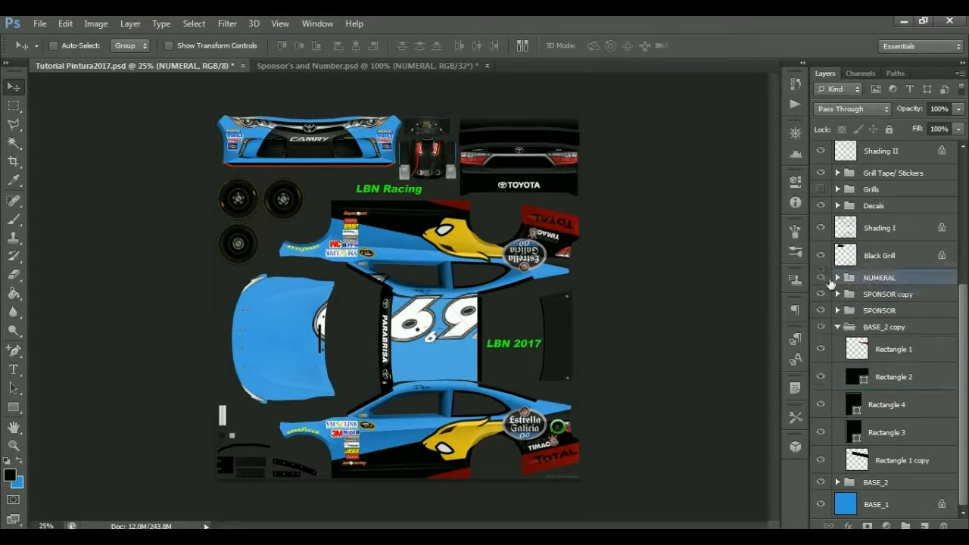
left_click(837, 278)
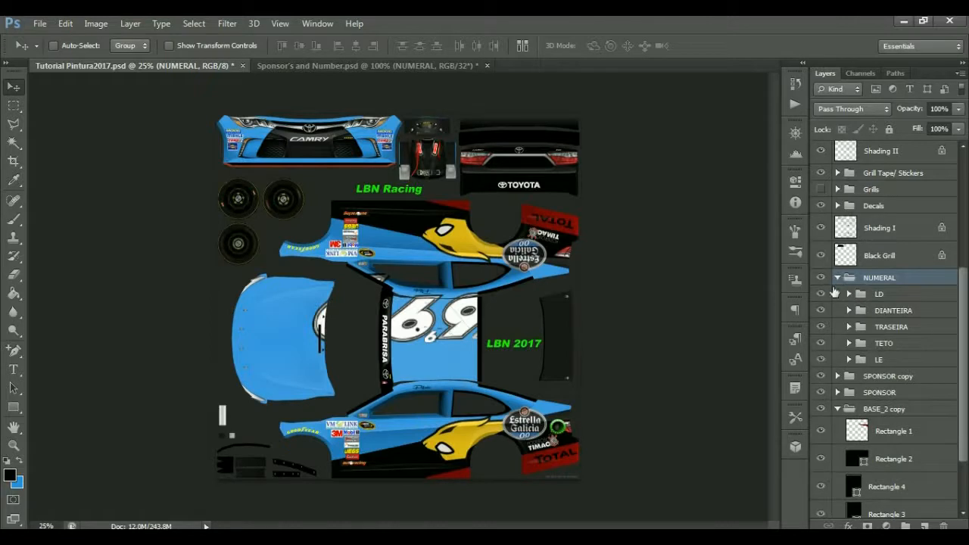
left_click(896, 358)
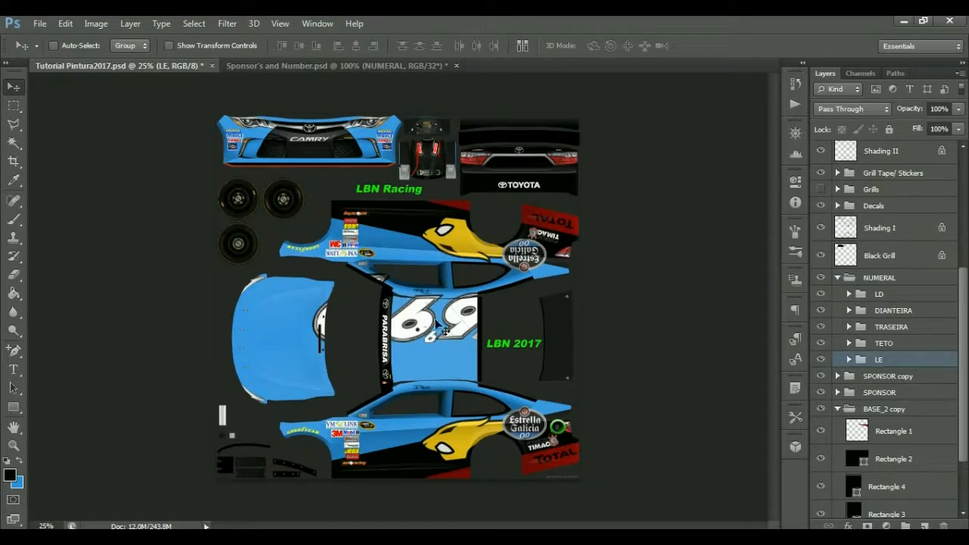
left_click_drag(435, 319, 424, 429)
key("shift+Left")
key("shift+Left")
key("shift+Left")
key("shift+Up")
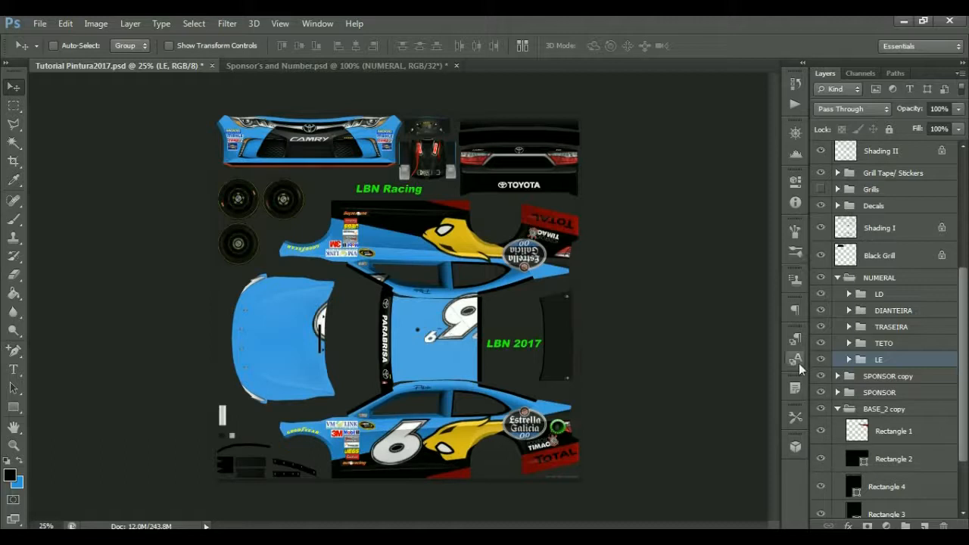
Place the LD number from the NUMERAL group on the door of the upper side view, just ahead of the panther.
left_click(881, 294)
left_click_drag(475, 324, 386, 240)
key("shift+Right")
key("shift+Right")
key("shift+Right")
key("shift+Down")
key("shift+Down")
key("shift+Down")
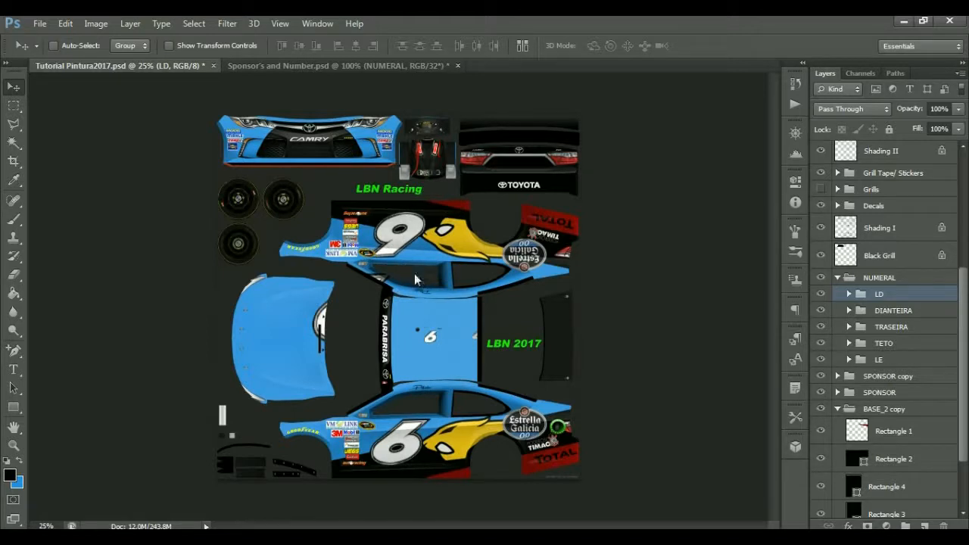
Center the large TETO number on the car's roof.
left_click(884, 343)
left_click_drag(461, 363, 529, 395)
left_click_drag(421, 358, 439, 354)
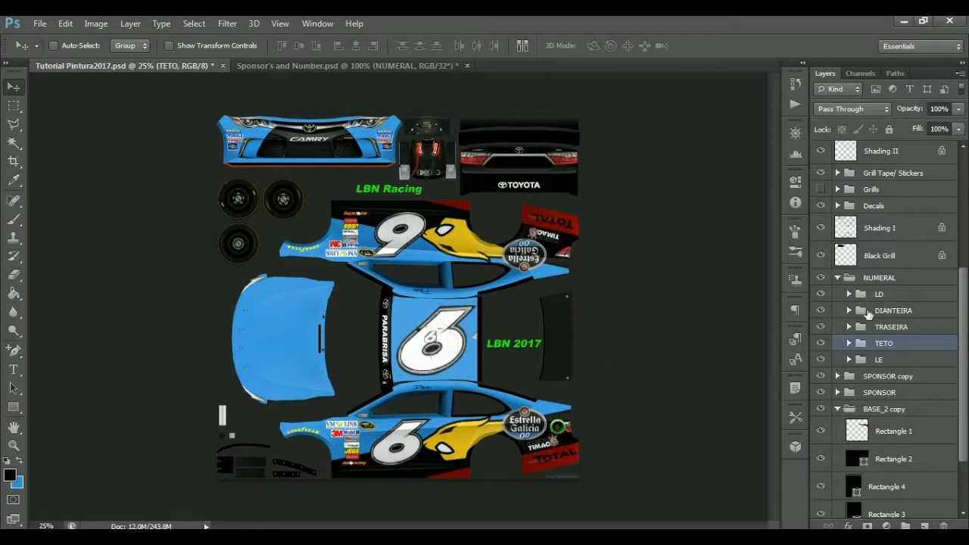
Place the small DIANTEIRA number near the front bumper's headlight and the TRASEIRA number beside the TOYOTA lettering on the rear bumper.
left_click(907, 316)
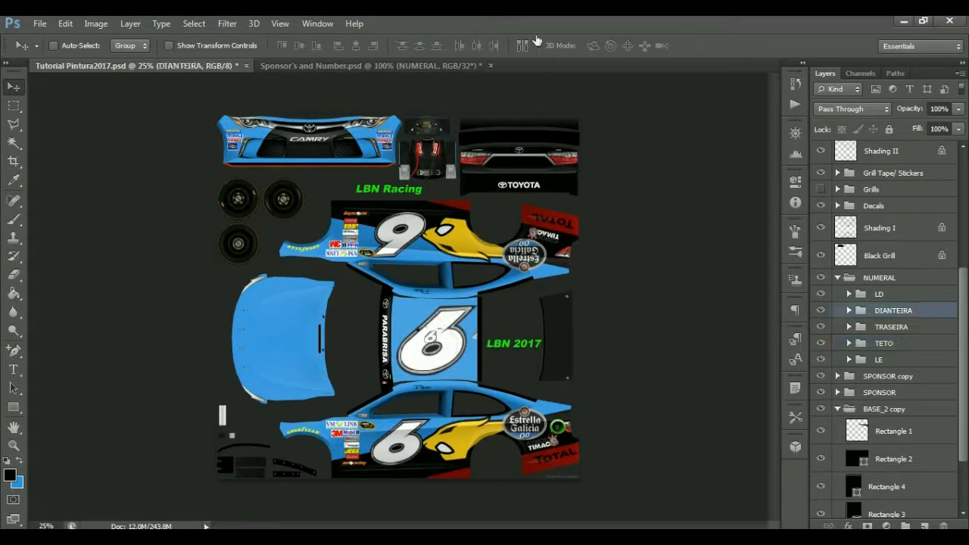
left_click_drag(464, 346, 237, 137)
mouse_move(257, 133)
left_mouse_down()
mouse_move(254, 141)
mouse_move(254, 129)
left_mouse_up()
left_click(891, 327)
left_click_drag(429, 350, 541, 193)
left_click_drag(546, 189, 553, 192)
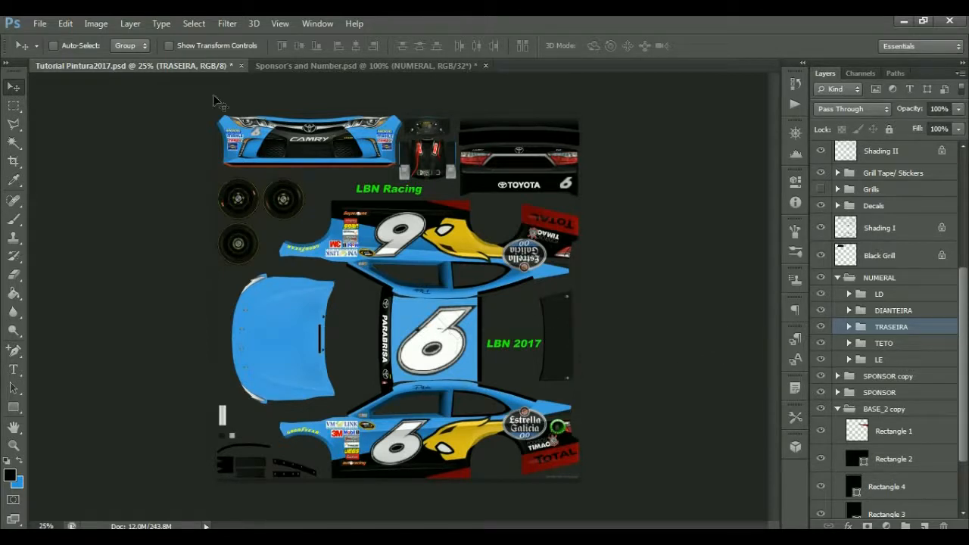
Save the document as Tutorial Pintura2017 in Photoshop format on the desktop, replacing the existing file with Maximize Compatibility enabled.
left_click(40, 24)
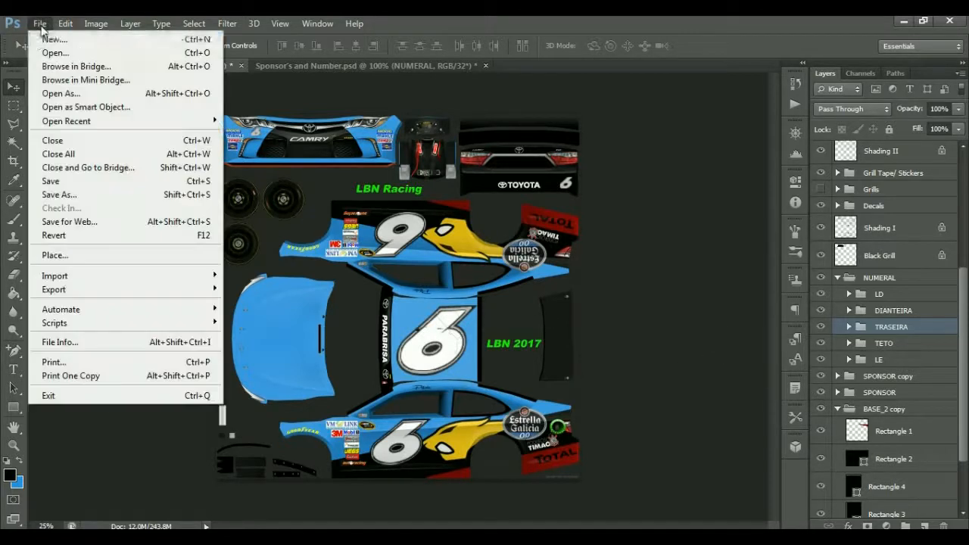
left_click(65, 198)
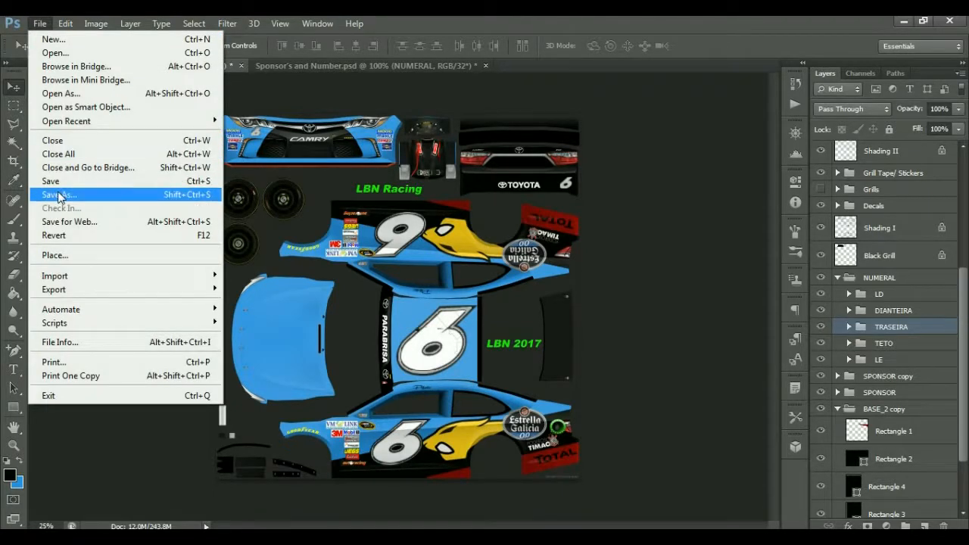
left_click(61, 194)
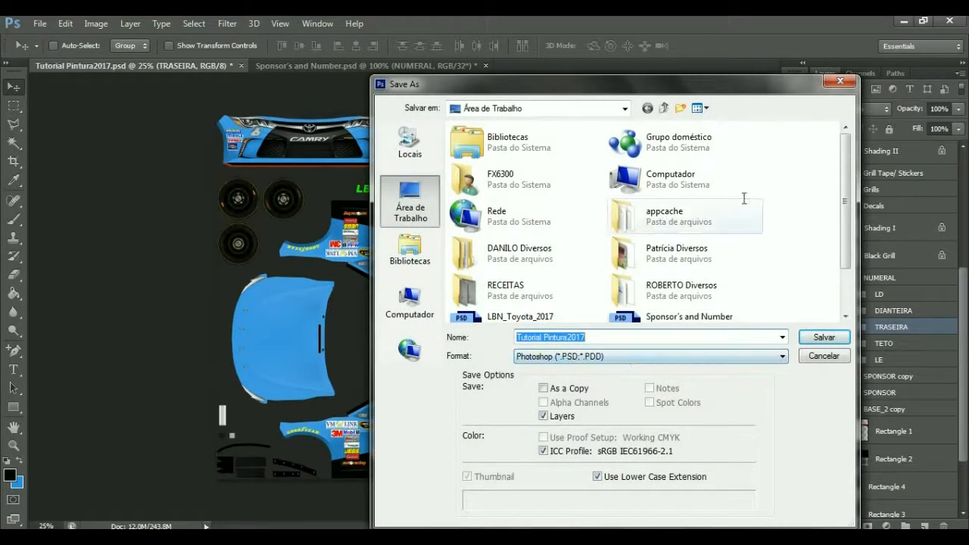
left_click_drag(594, 82, 471, 61)
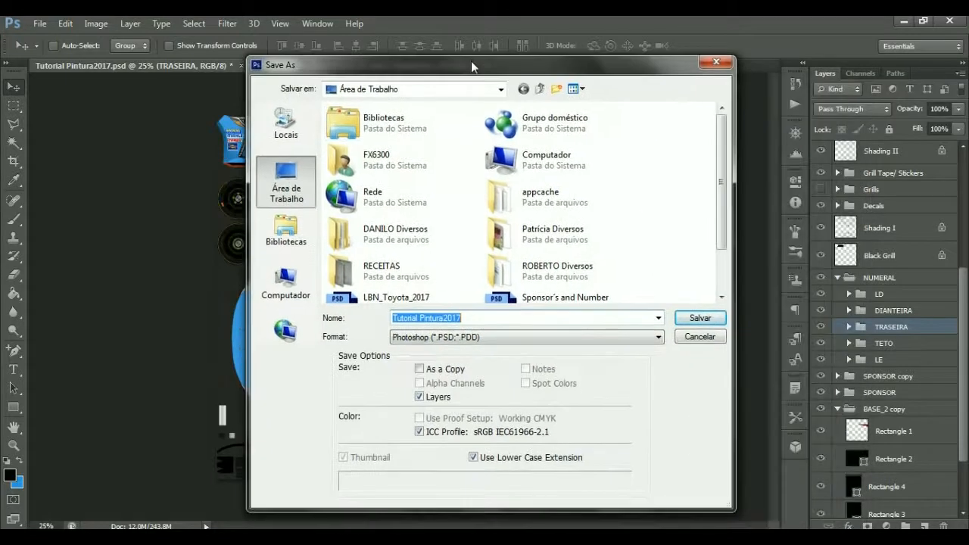
left_click(701, 320)
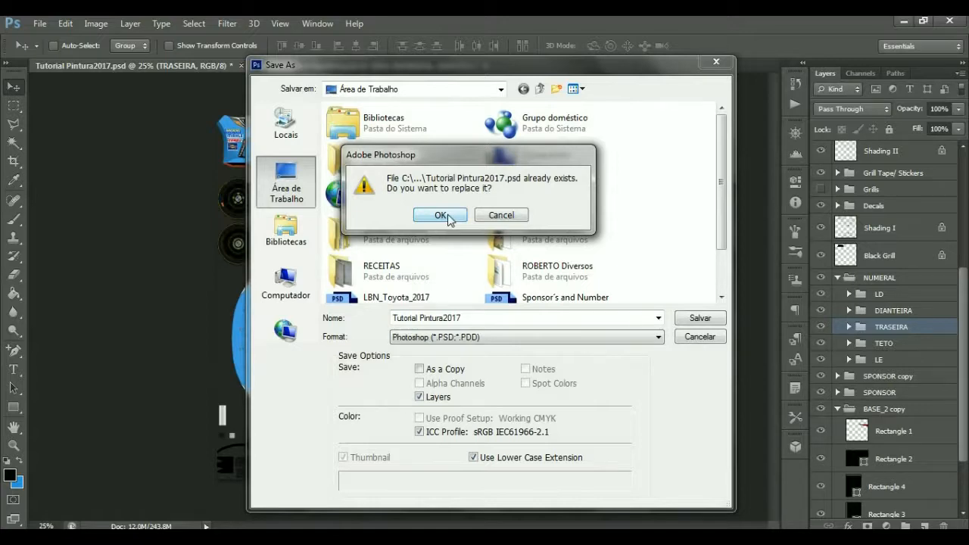
left_click(447, 214)
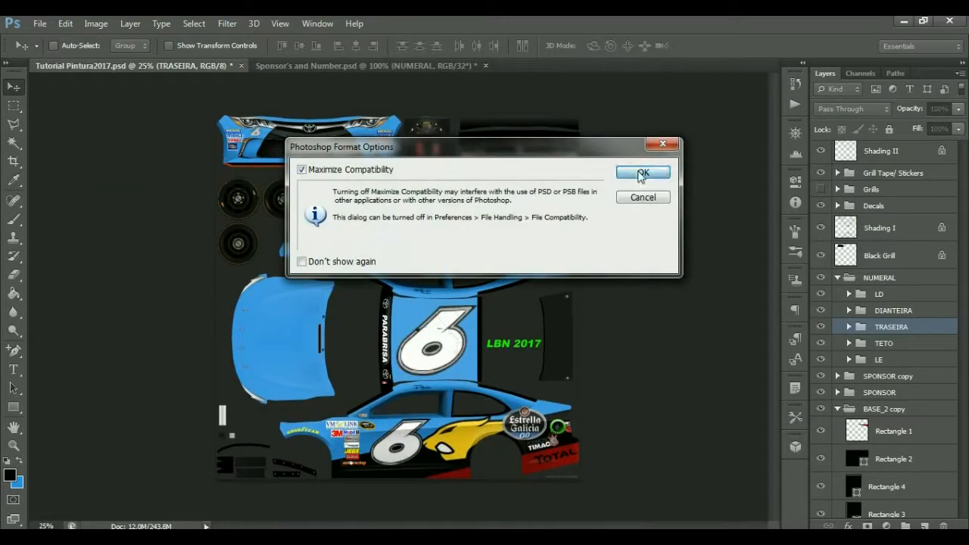
left_click(640, 171)
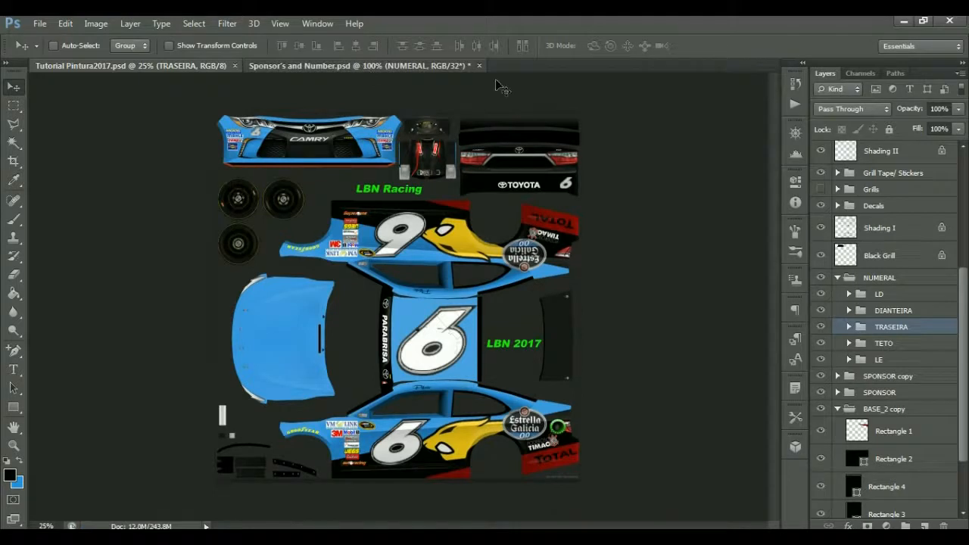
Close Sponsor's and Number.psd without saving its changes.
left_click(480, 65)
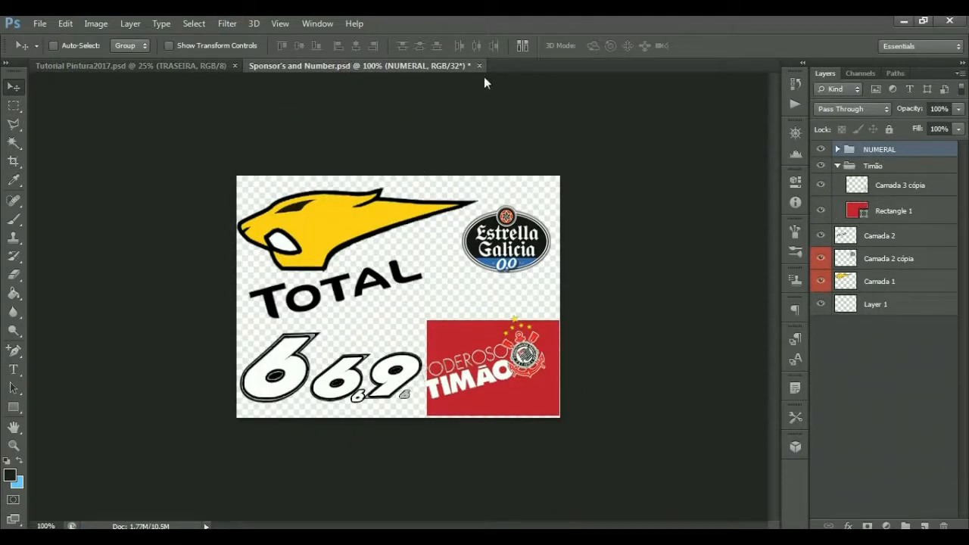
left_click(479, 66)
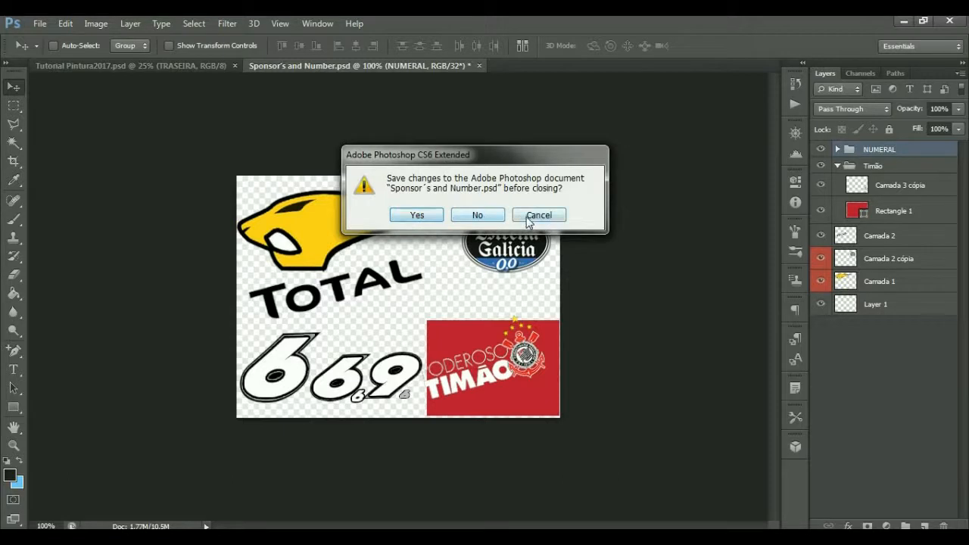
left_click(485, 217)
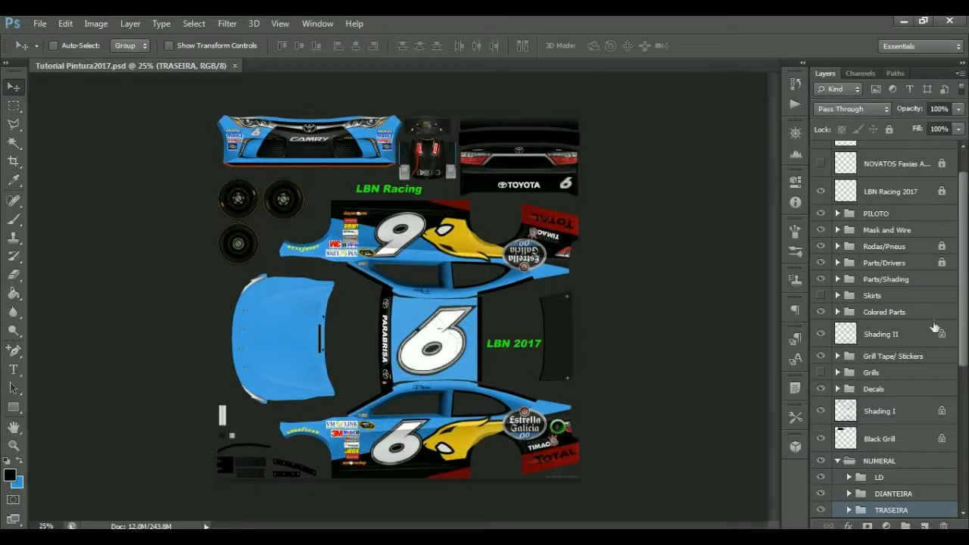
Collapse the NUMERAL group, expand the SPONSOR group and toggle the Estrella Galicia layer's visibility to identify its logo.
left_click_drag(965, 301, 963, 415)
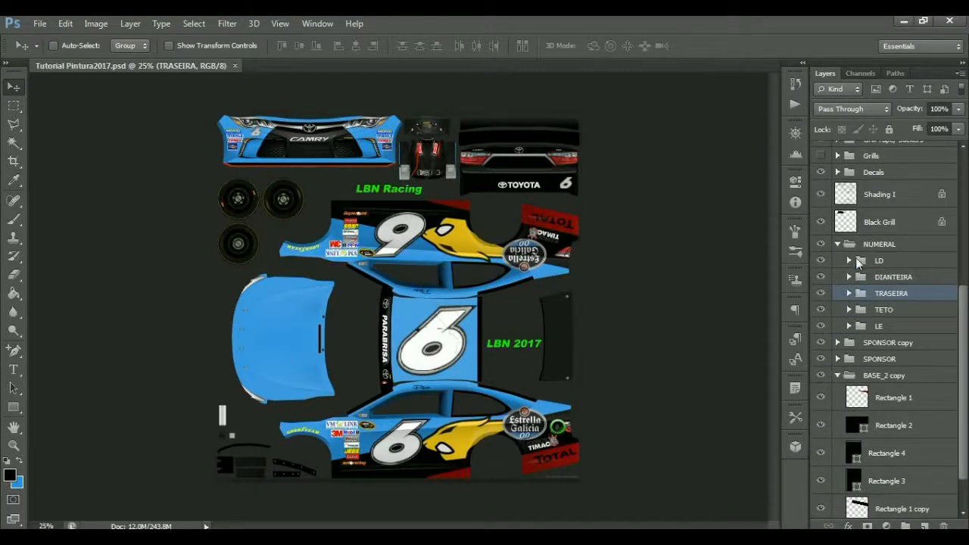
left_click(838, 245)
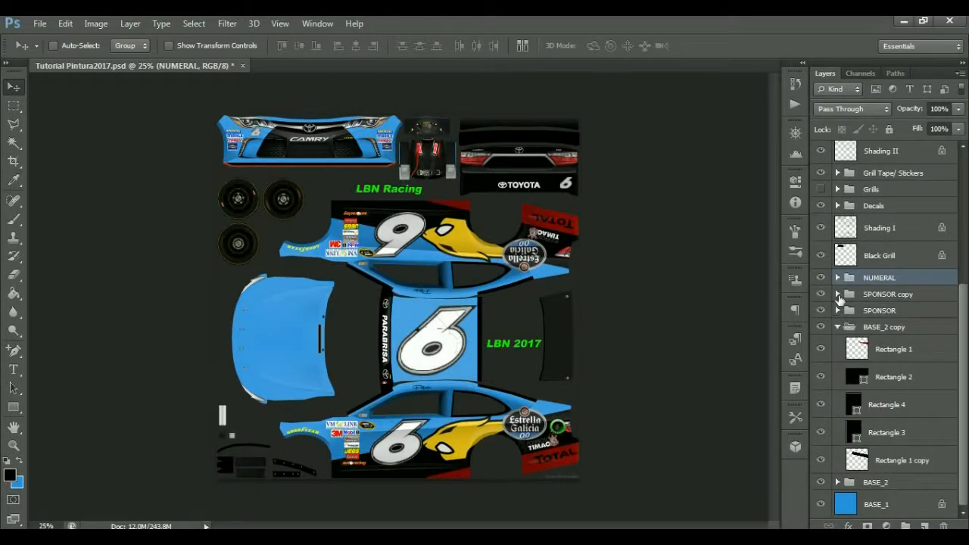
left_click(837, 310)
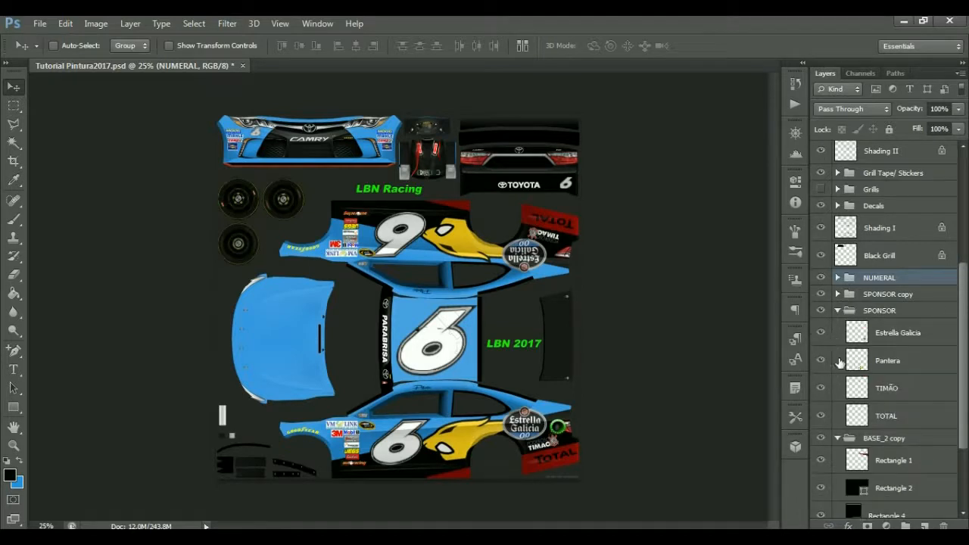
left_click(820, 333)
left_click(820, 333)
left_click(820, 333)
left_click(821, 334)
left_click(821, 334)
left_click(821, 334)
Duplicate the Estrella Galicia layer within the same document and move the copy onto the hood.
left_click(899, 334)
right_click(916, 336)
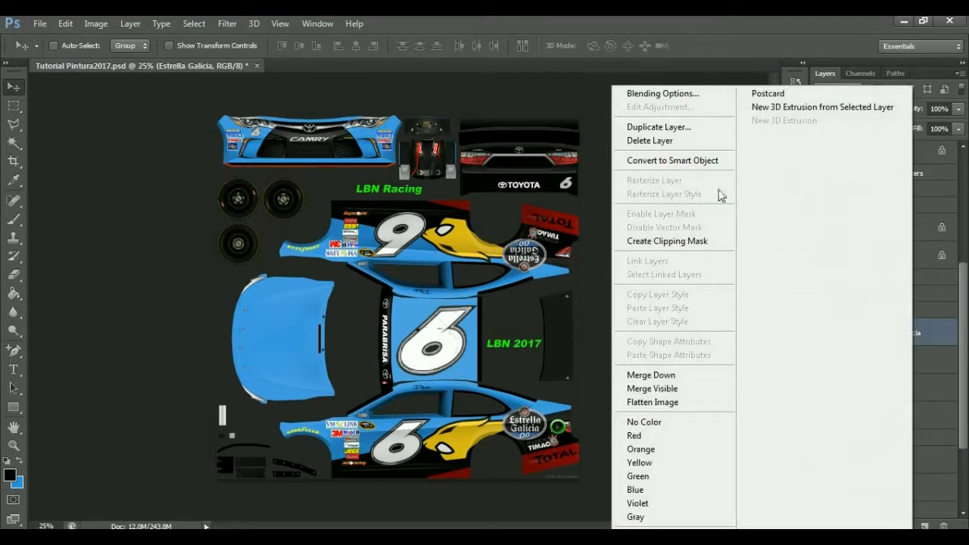
left_click(654, 127)
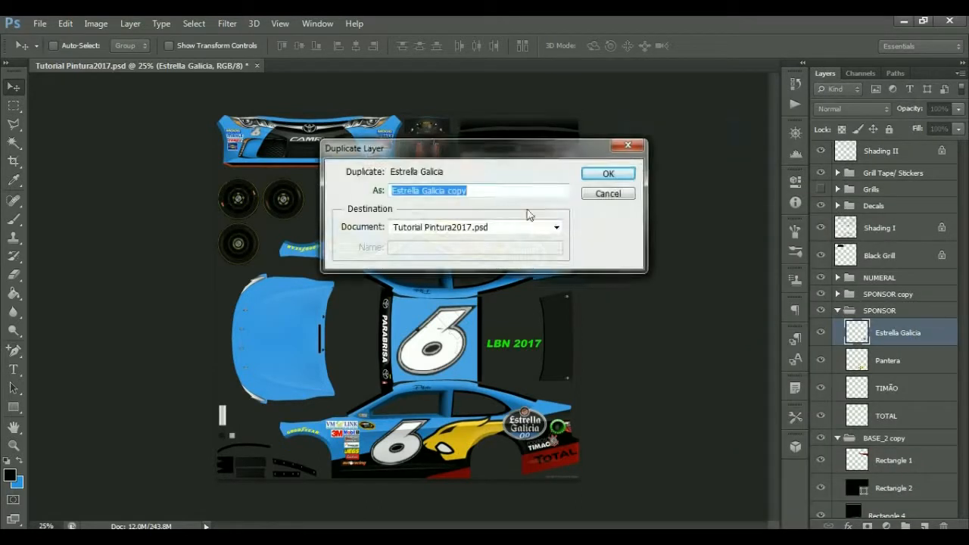
left_click(610, 174)
left_click_drag(530, 433, 281, 347)
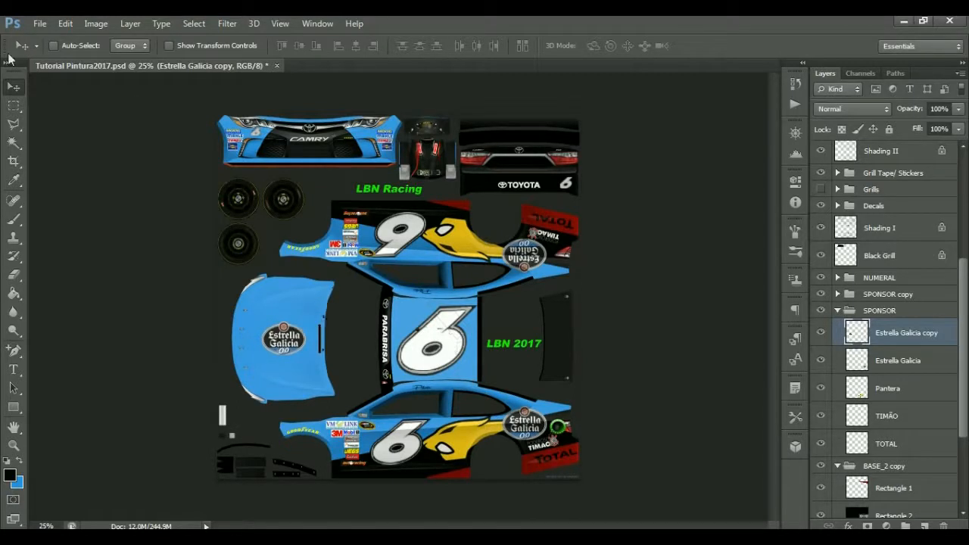
Rotate the hood's Estrella Galicia logo 90° clockwise and recenter it on the hood.
left_click(66, 24)
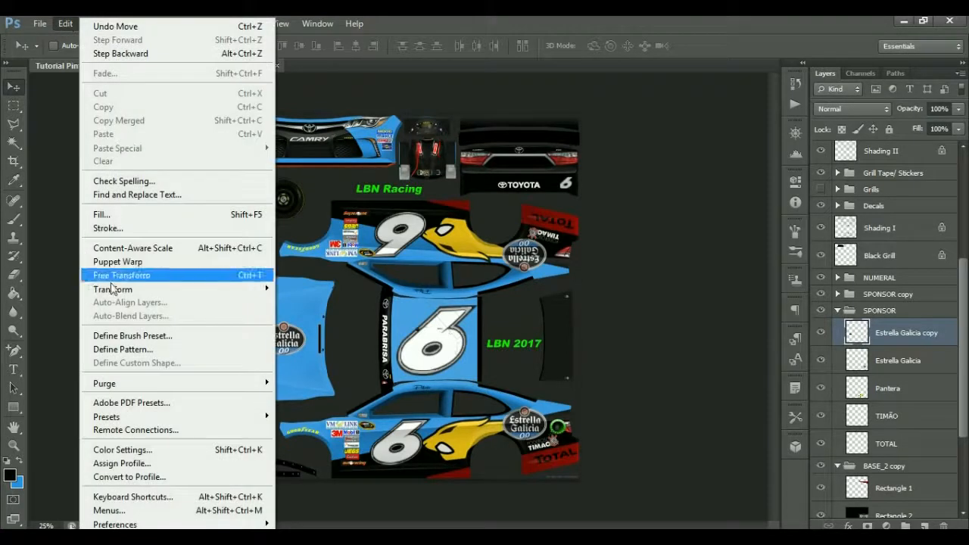
mouse_move(111, 289)
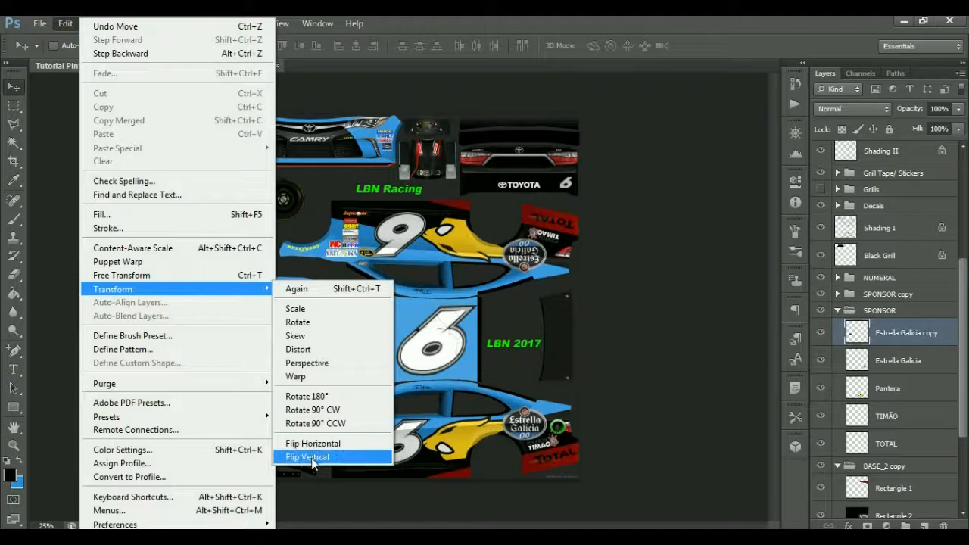
left_click(323, 414)
mouse_move(289, 338)
left_mouse_down()
mouse_move(299, 325)
mouse_move(287, 341)
left_mouse_up()
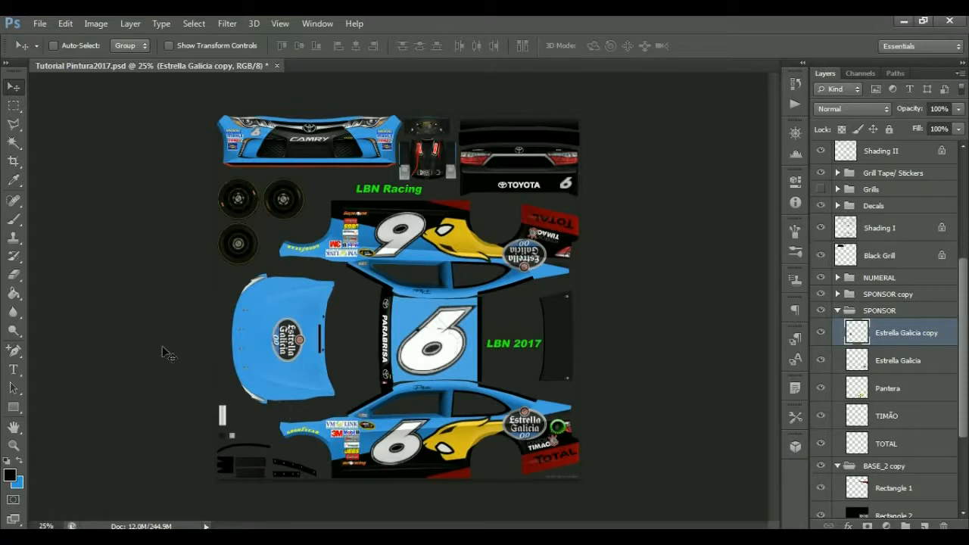
Free transform the hood's Estrella Galicia logo to 200% width and 200% height and apply the transformation.
left_click(65, 23)
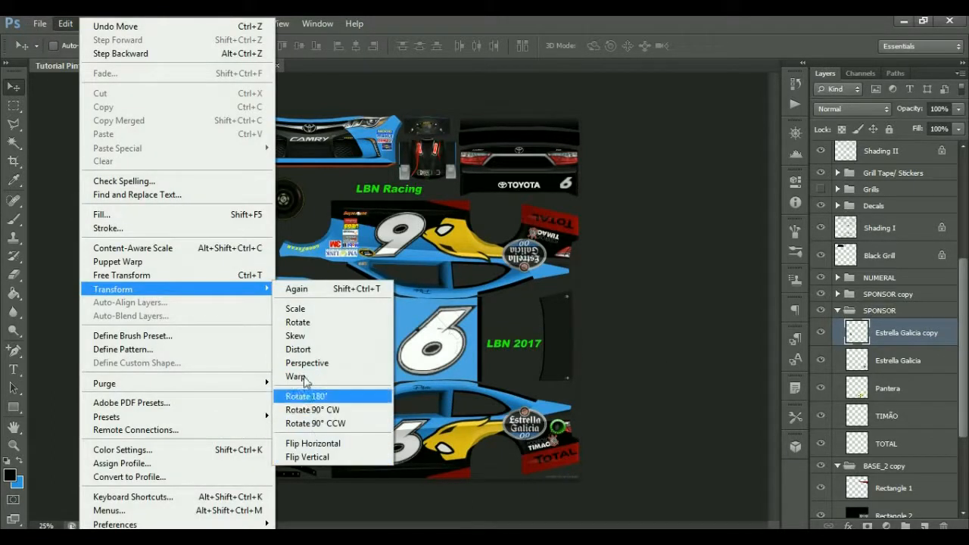
left_click(179, 275)
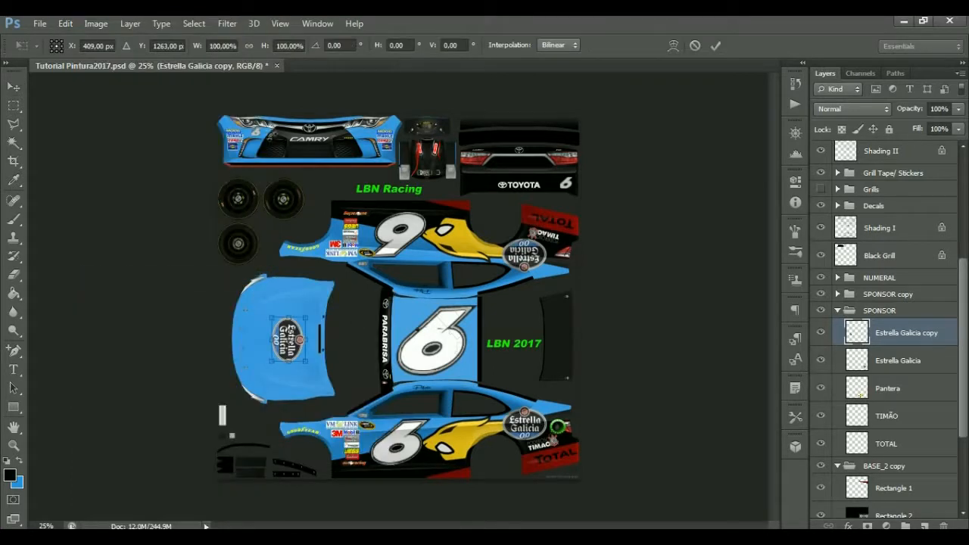
left_click(214, 45)
type("2")
key("Return")
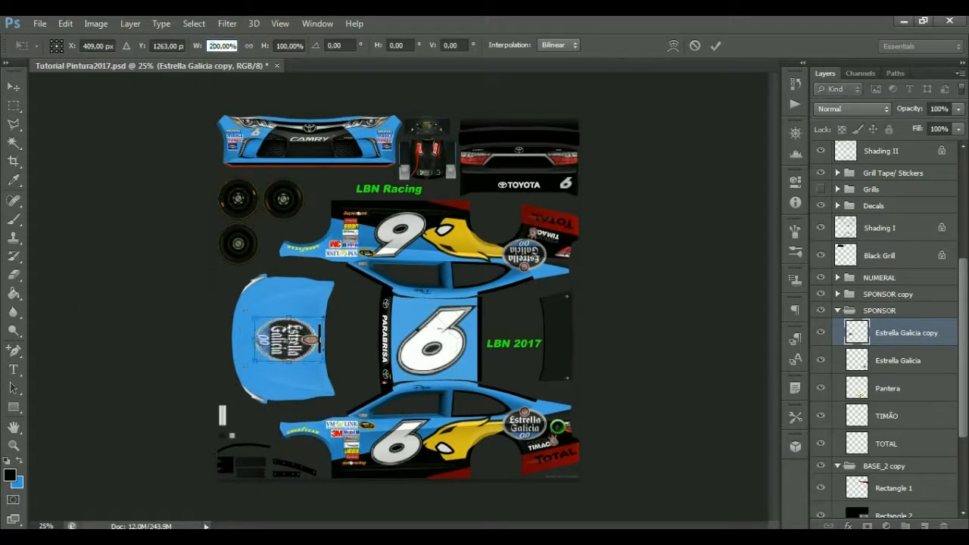
left_click(285, 45)
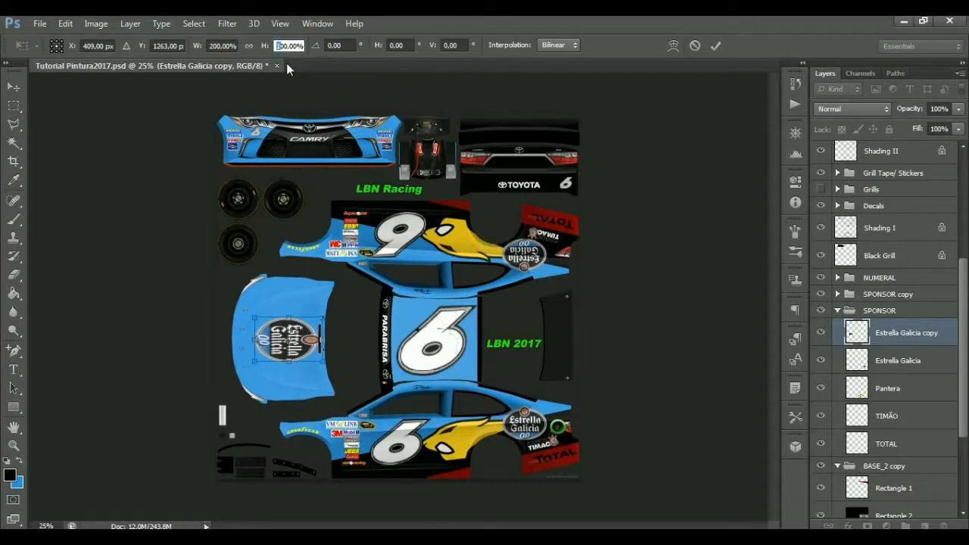
type("2")
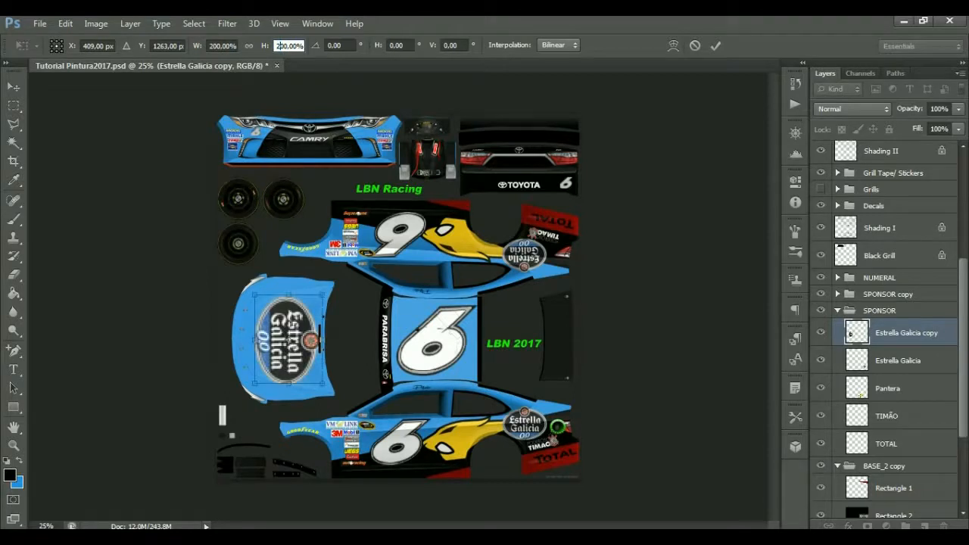
left_click(13, 87)
left_click(441, 220)
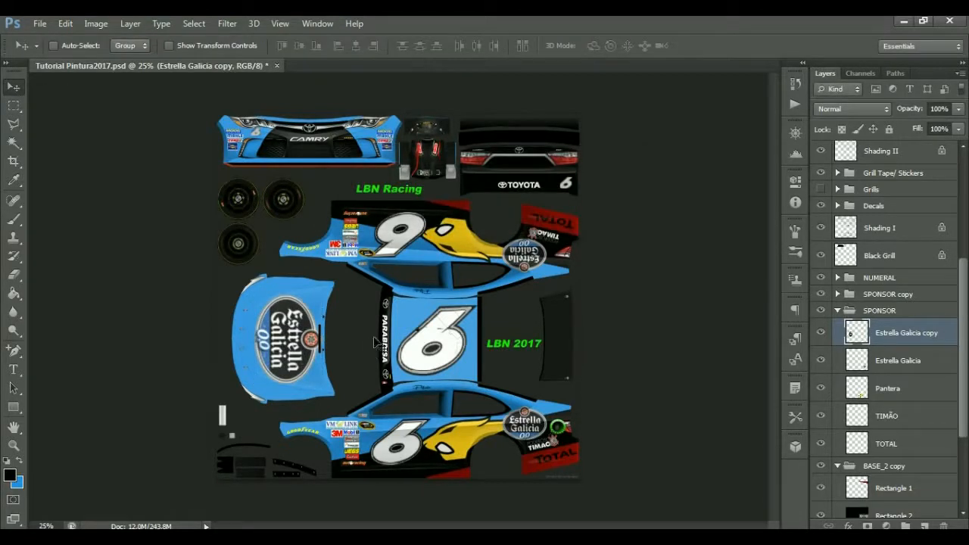
Shift the enlarged Estrella Galicia logo slightly toward the front of the hood and fine-tune its centering.
left_click_drag(309, 332, 304, 331)
key("Left")
key("Left")
key("Left")
key("Left")
key("Left")
key("Left")
key("Left")
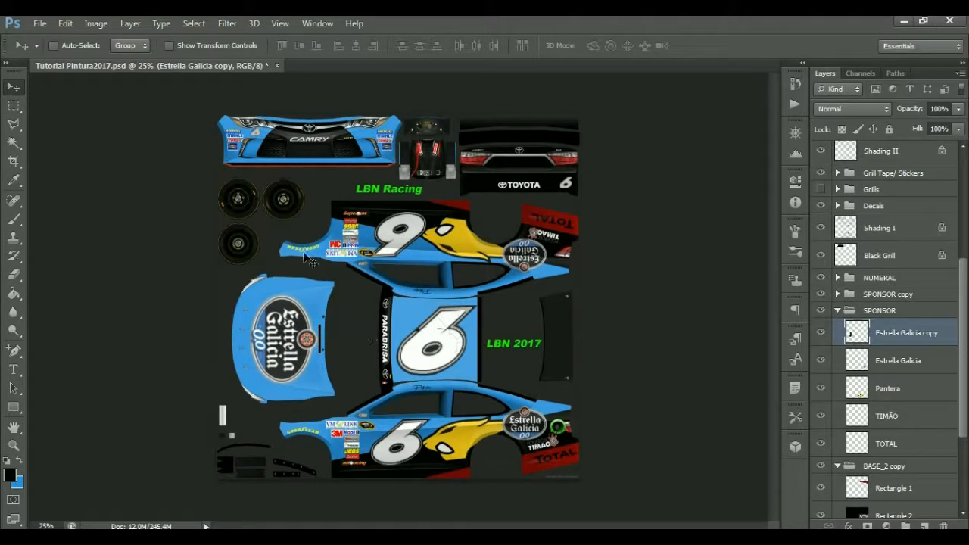
key("Down")
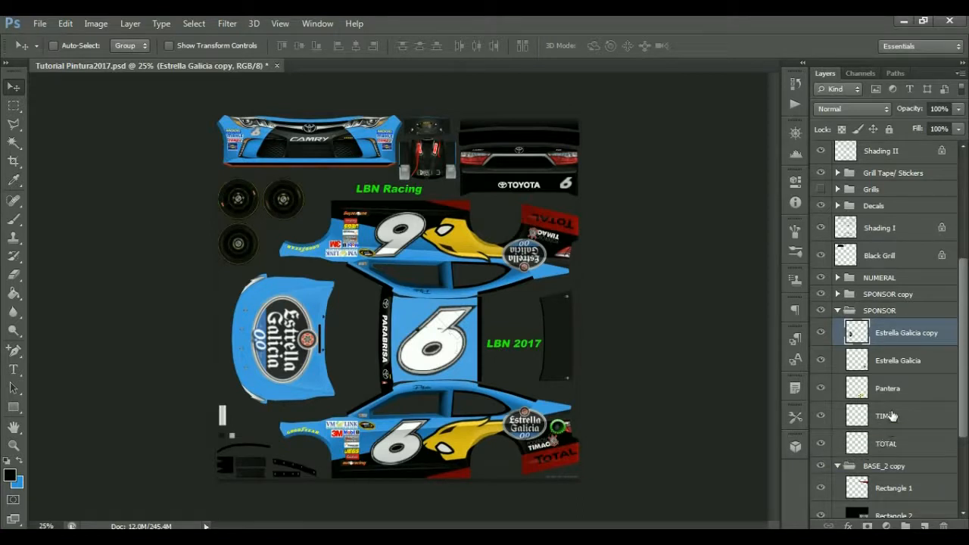
Duplicate the TIMÃO layer within the same document and move the copy onto the car's rear panel between the taillights.
left_click(870, 422)
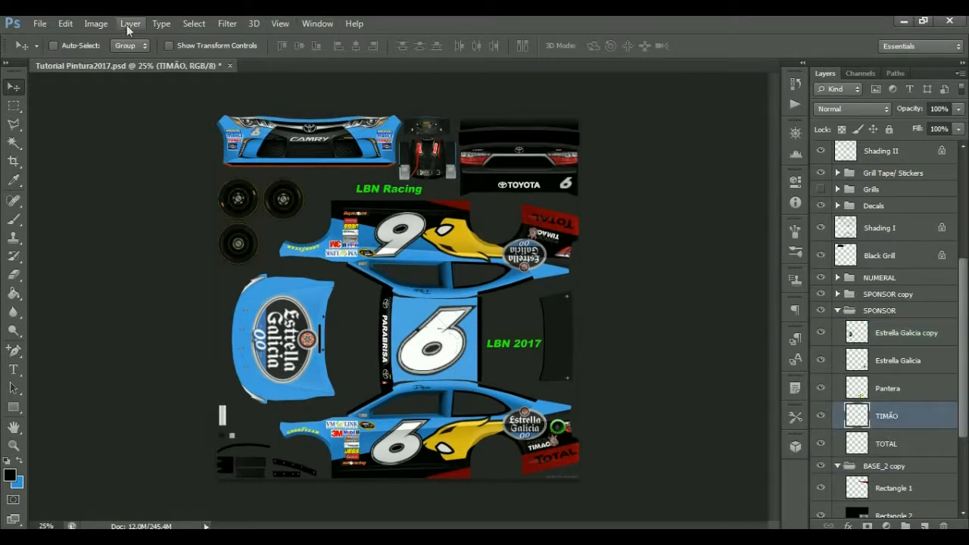
right_click(898, 424)
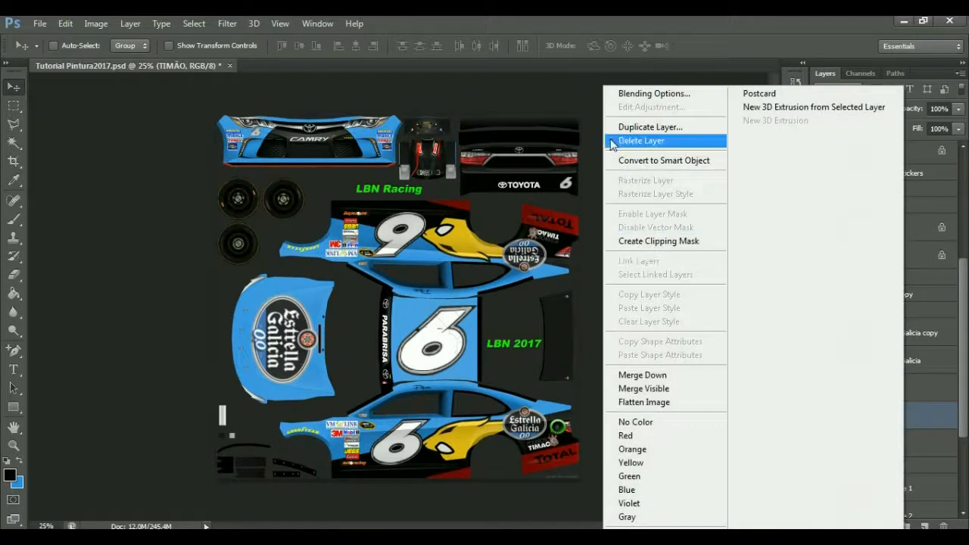
left_click(657, 129)
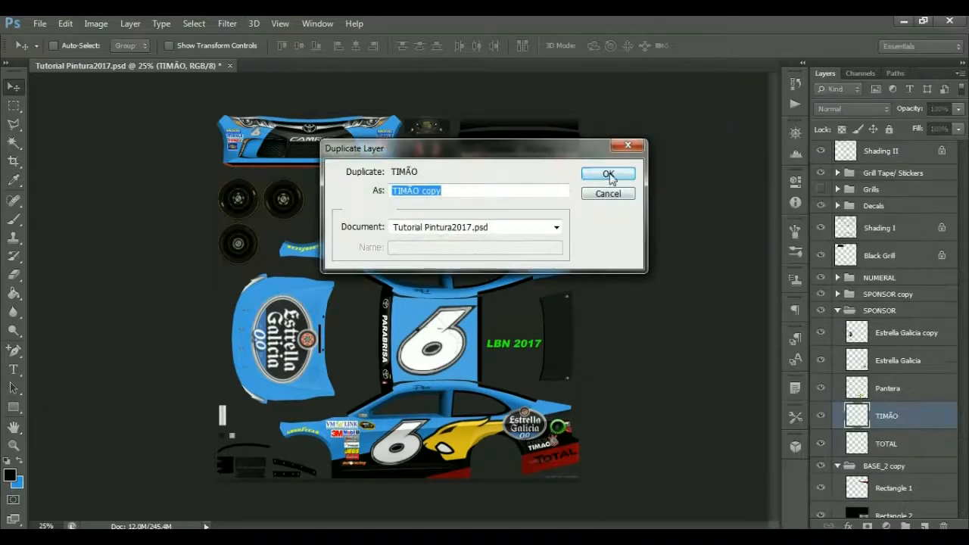
left_click(608, 179)
left_click_drag(455, 423, 423, 142)
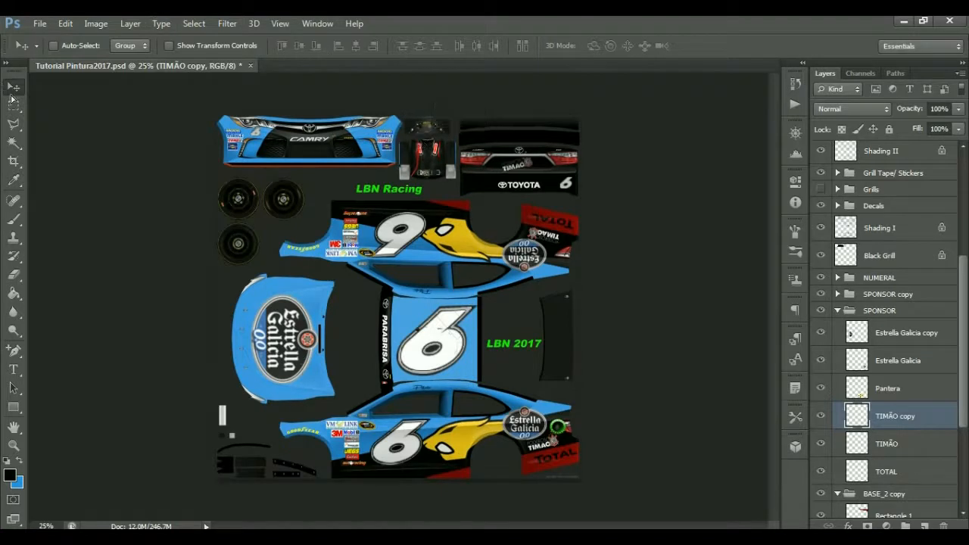
Free transform the rear TIMÃO logo with a rotation of about 9.8° clockwise and apply the transformation.
left_click(66, 23)
left_click(122, 274)
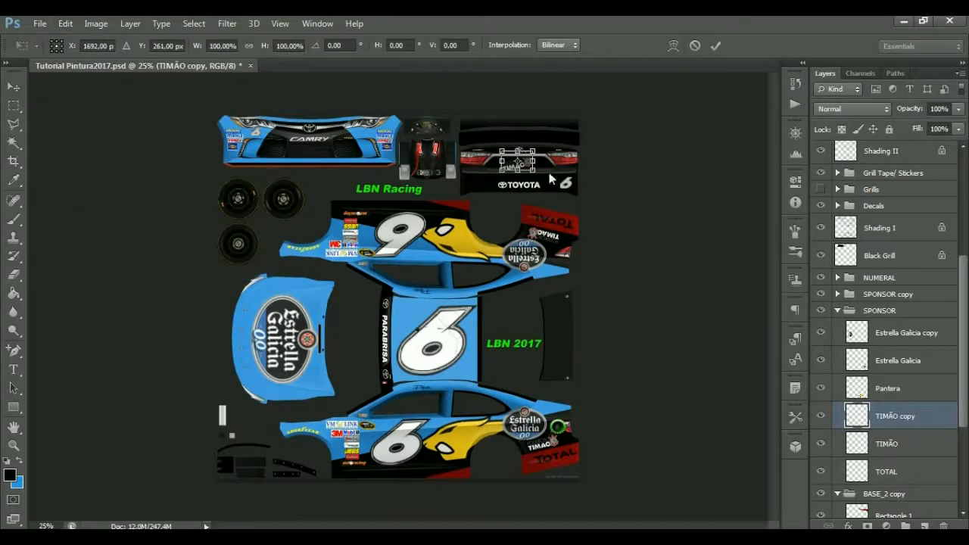
left_click_drag(648, 137, 666, 154)
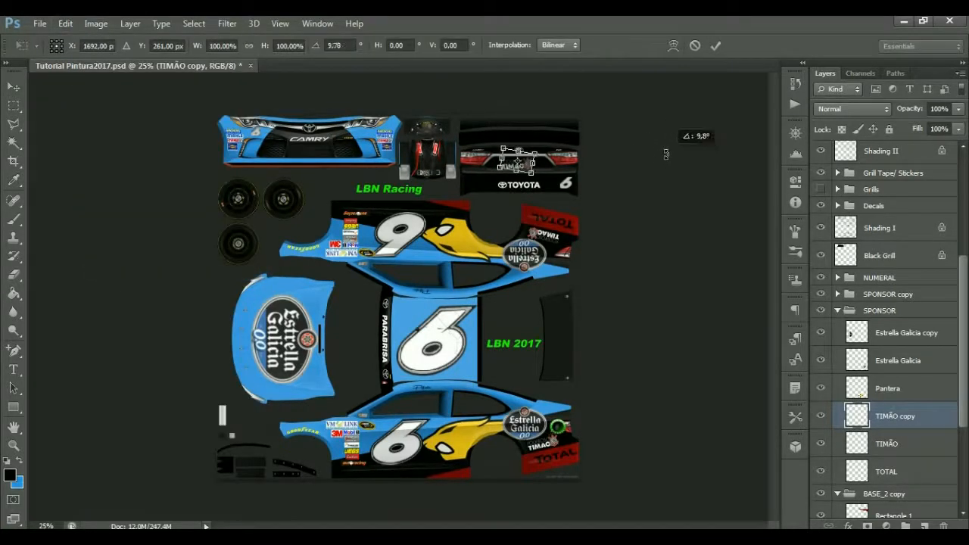
left_click(14, 87)
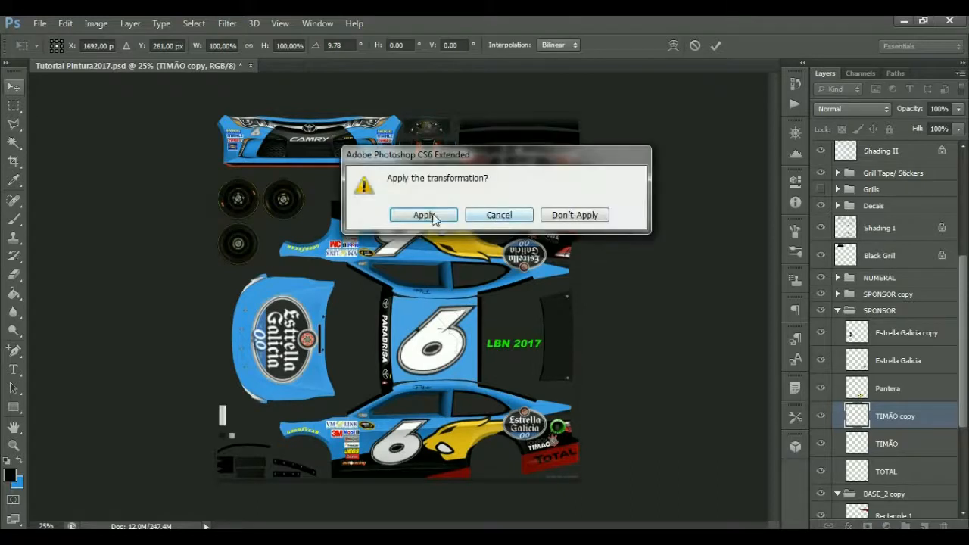
left_click(429, 216)
Rotate the rear TIMÃO logo about another 2.26° clockwise to level it and apply the transformation.
left_click(67, 24)
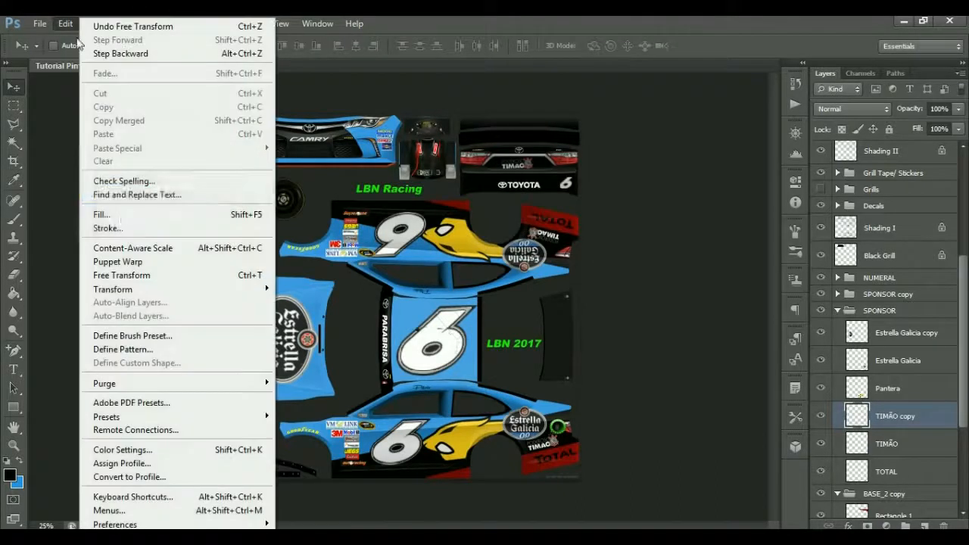
left_click(121, 275)
left_click_drag(630, 136, 662, 125)
left_click(14, 88)
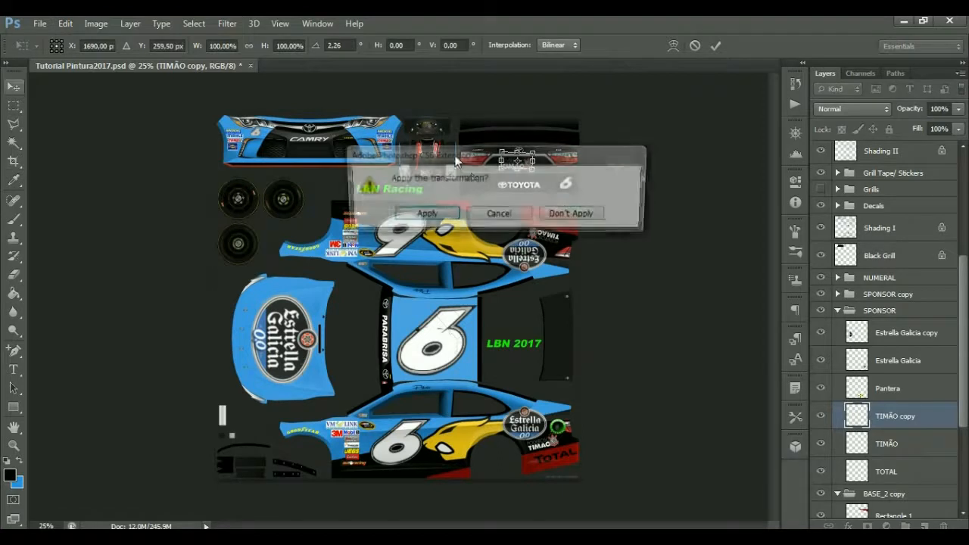
left_click(428, 218)
Nudge the TIMÃO logo right and slightly up to center it between the taillights under the Toyota emblem.
key("shift+Right")
key("shift+Right")
key("shift+Right")
key("shift+Up")
key("Up")
key("Up")
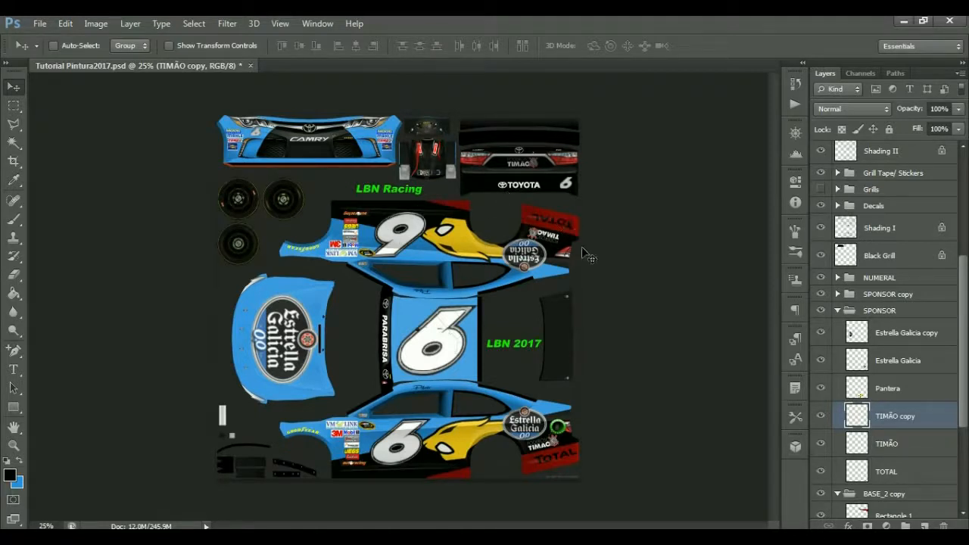
Examine the TIMÃO logo's placement on the rear panel up close, then return to the full template view.
left_click(15, 448)
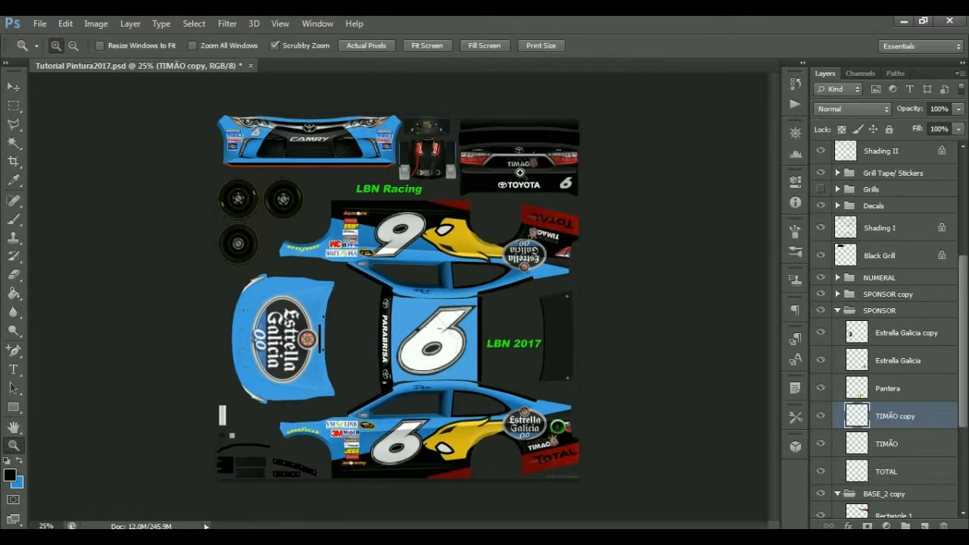
left_click(522, 170)
left_click(521, 171)
left_click(524, 169)
left_click(525, 169)
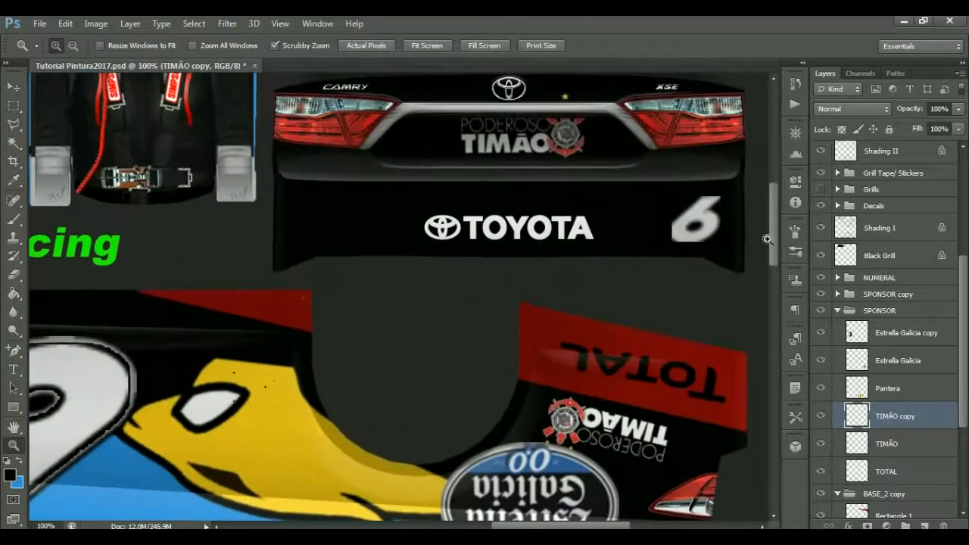
scroll(780, 223, "up", 3)
scroll(779, 221, "down", 2)
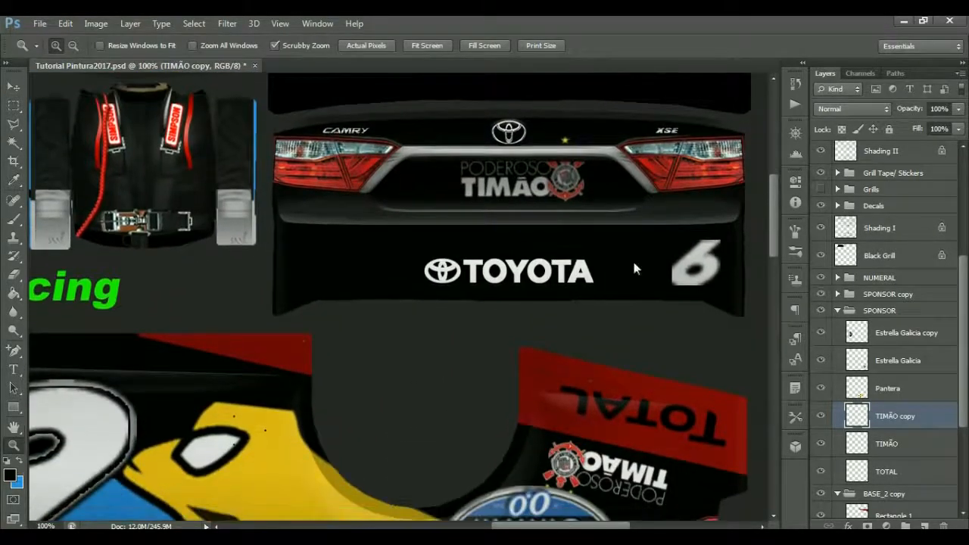
right_click(373, 295)
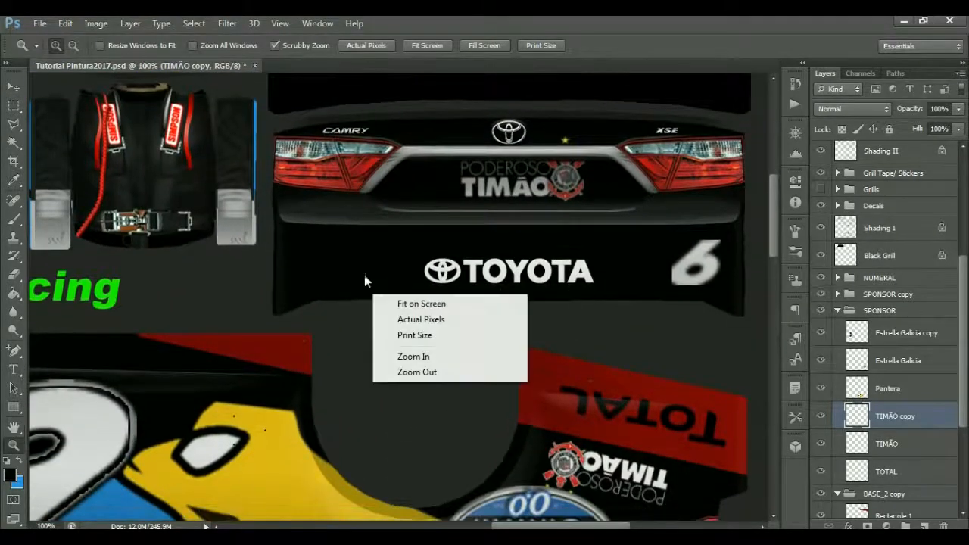
left_click(426, 307)
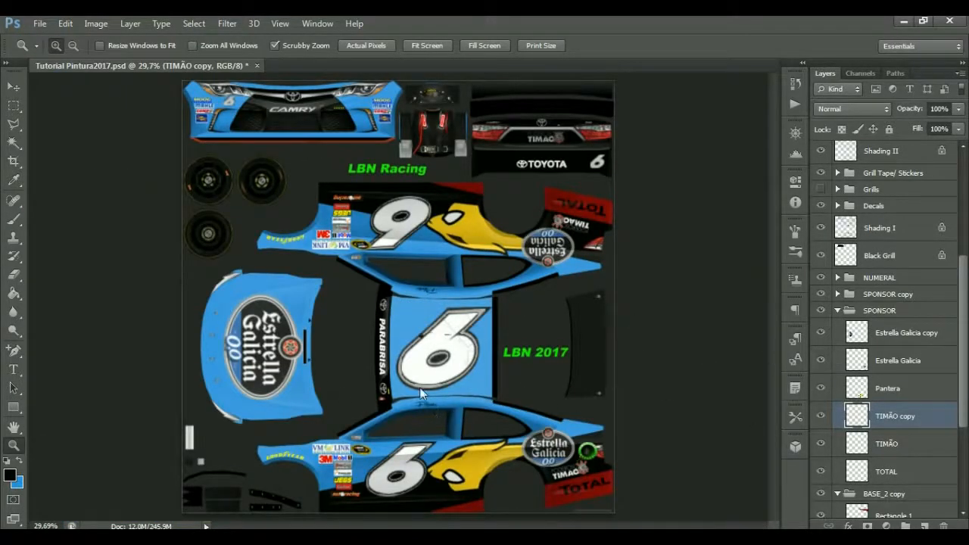
Examine the driver name lettering above the doors and on the windshield by toggling the PILOTO group's visibility.
left_click_drag(967, 297, 966, 133)
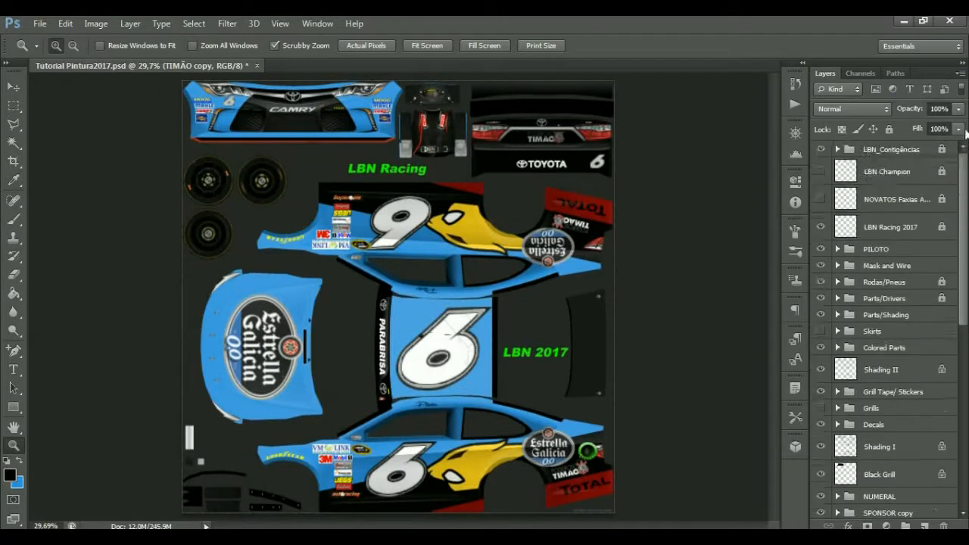
left_click(430, 409)
left_click(429, 409)
left_click(429, 407)
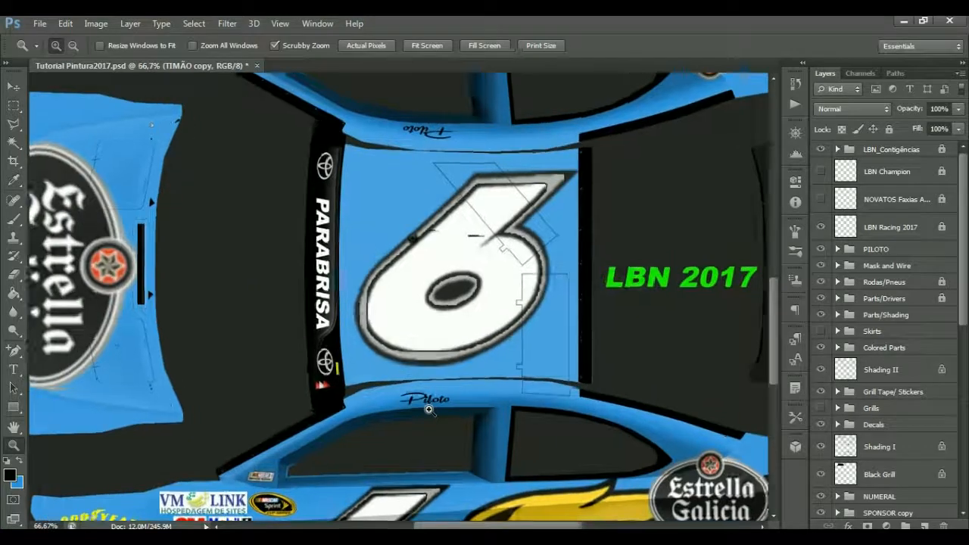
left_click(428, 405)
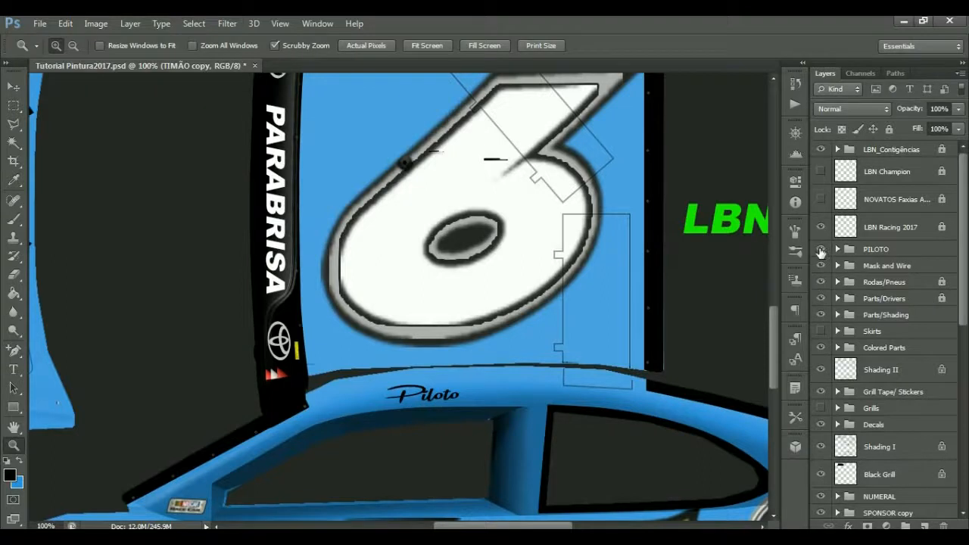
left_click(821, 249)
left_click(821, 249)
left_click_drag(773, 322, 773, 309)
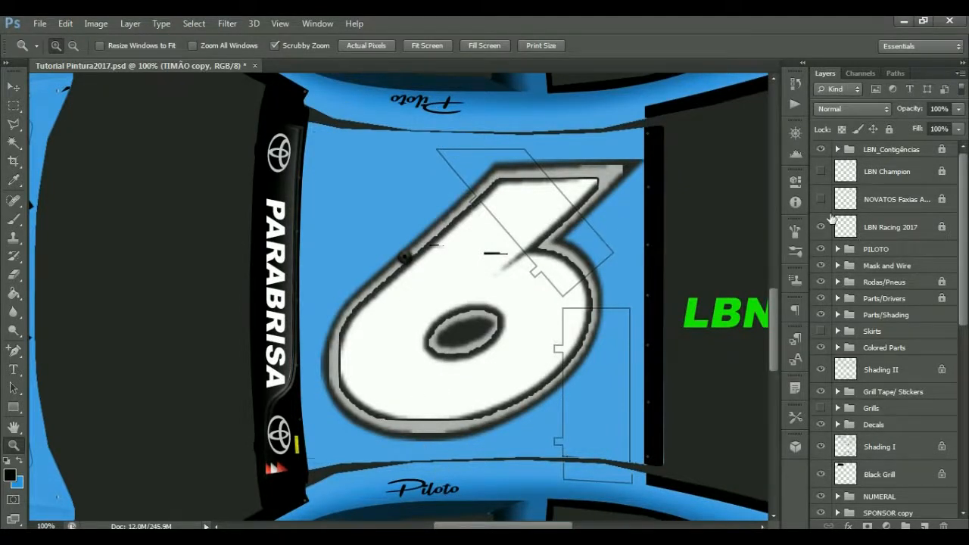
left_click(822, 250)
left_click(823, 250)
left_click(822, 249)
left_click(821, 250)
Replace the Lado Esquerdo placeholder text in the PILOTO group with the driver's abbreviated name.
left_click(837, 249)
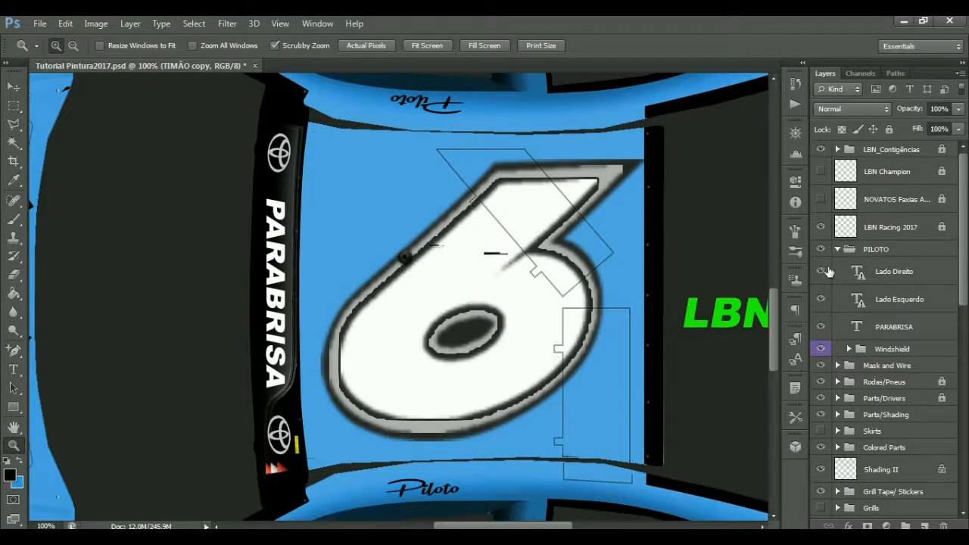
left_click(822, 272)
left_click(822, 272)
left_click(822, 299)
left_click(822, 299)
left_click(822, 301)
left_click(822, 300)
double_click(858, 302)
left_click(493, 231)
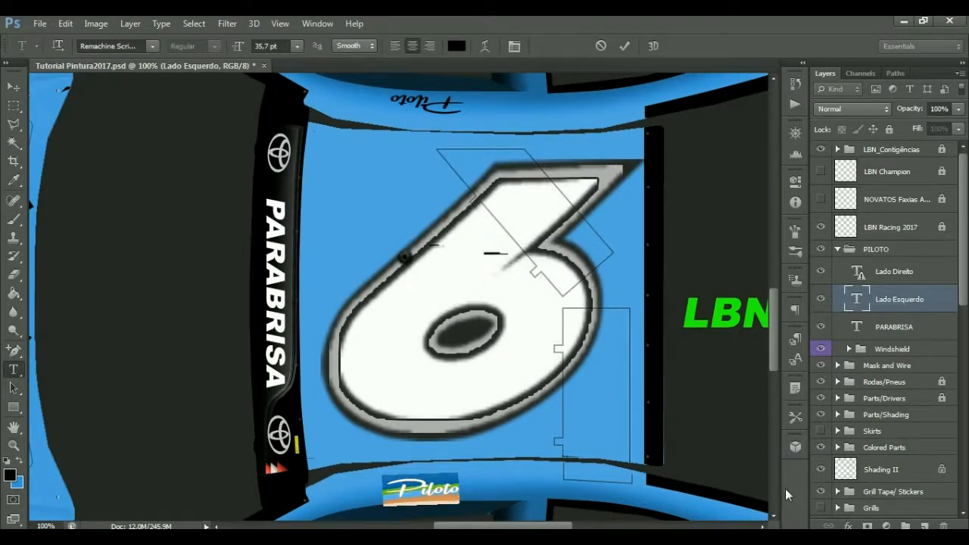
type("R. Pereira")
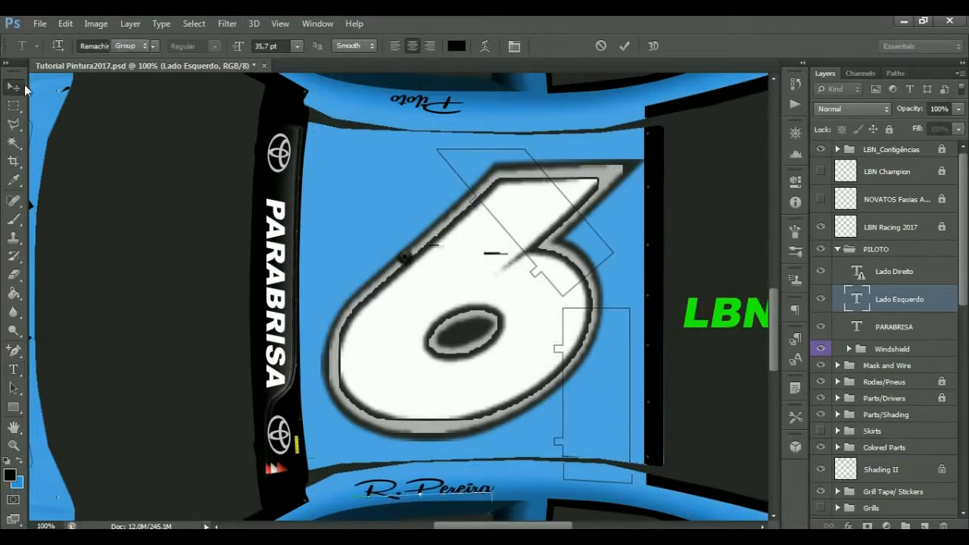
left_click(13, 86)
Replace the Lado Direito placeholder text with the driver's abbreviated name, accepting the text layout change.
left_click(822, 271)
left_click(823, 272)
double_click(857, 274)
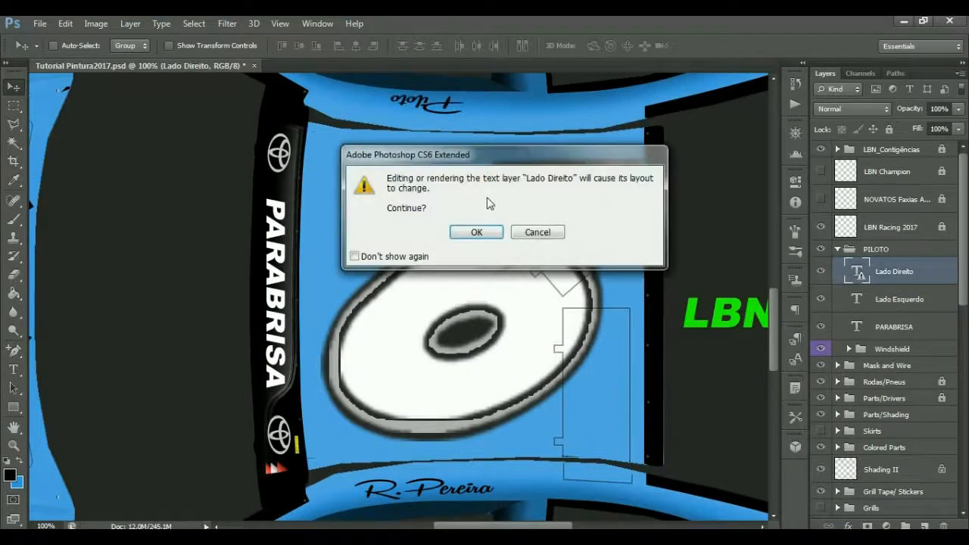
left_click(485, 230)
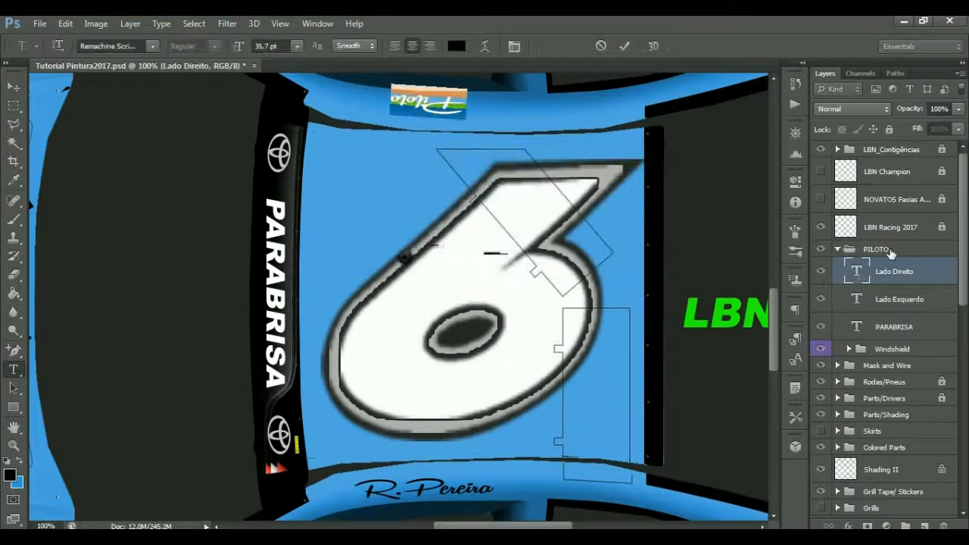
type("R.Pereira")
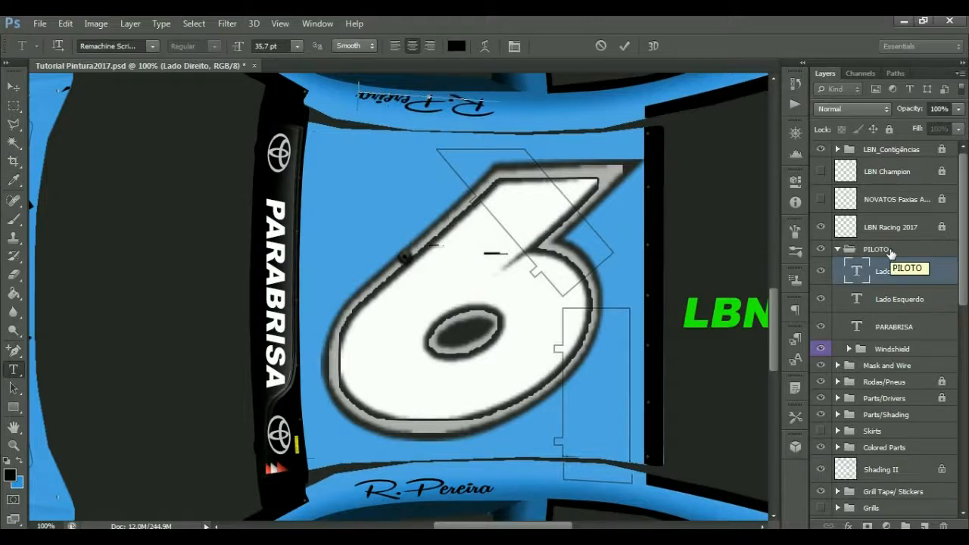
left_click(912, 301)
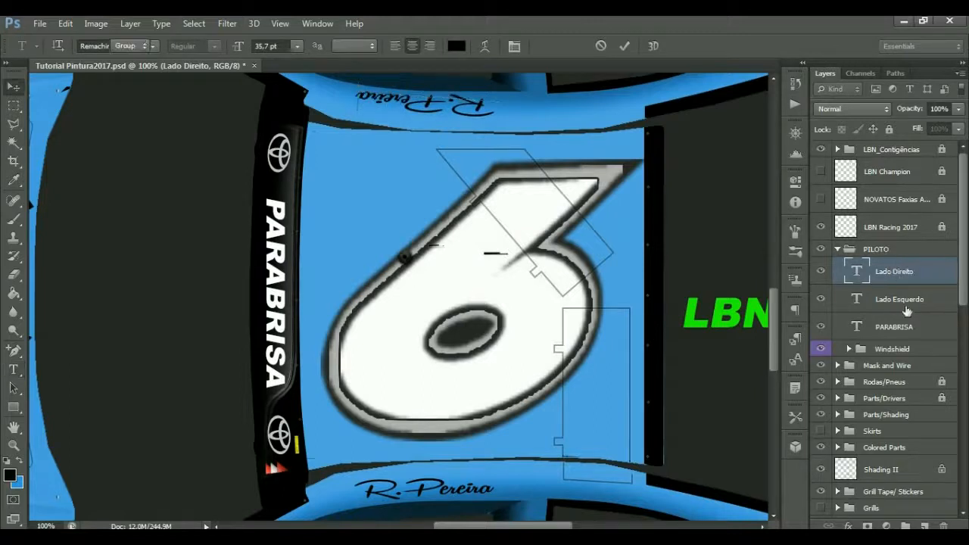
Replace the PARABRISA placeholder text on the windshield banner with the driver's surname in capitals.
left_click(822, 301)
left_click(822, 301)
left_click(822, 301)
left_click(822, 301)
left_click(822, 326)
left_click(822, 326)
double_click(856, 325)
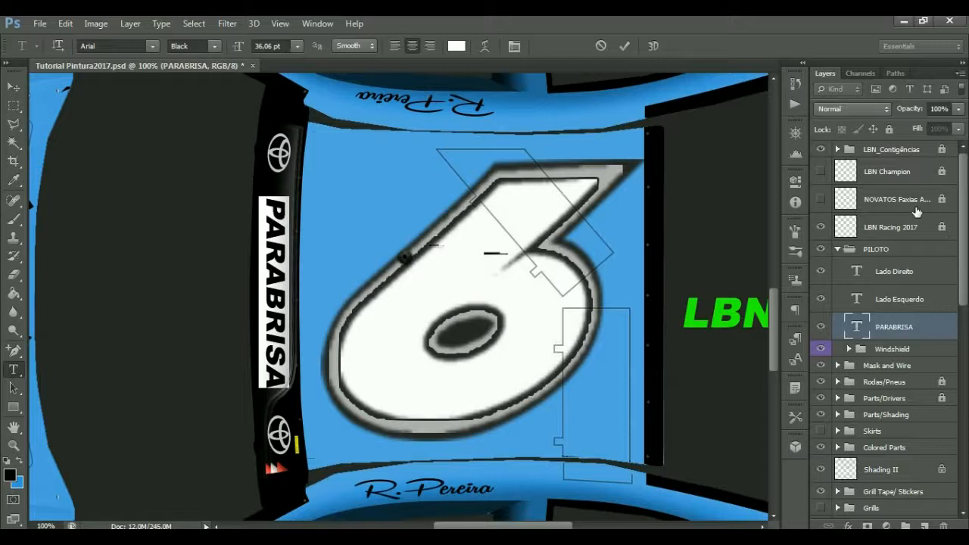
type("PEREIRA")
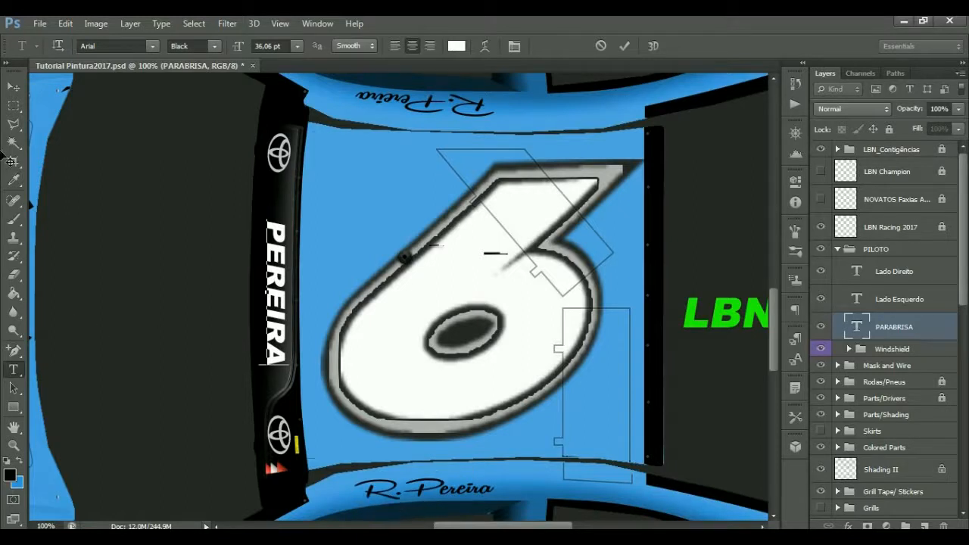
left_click(17, 89)
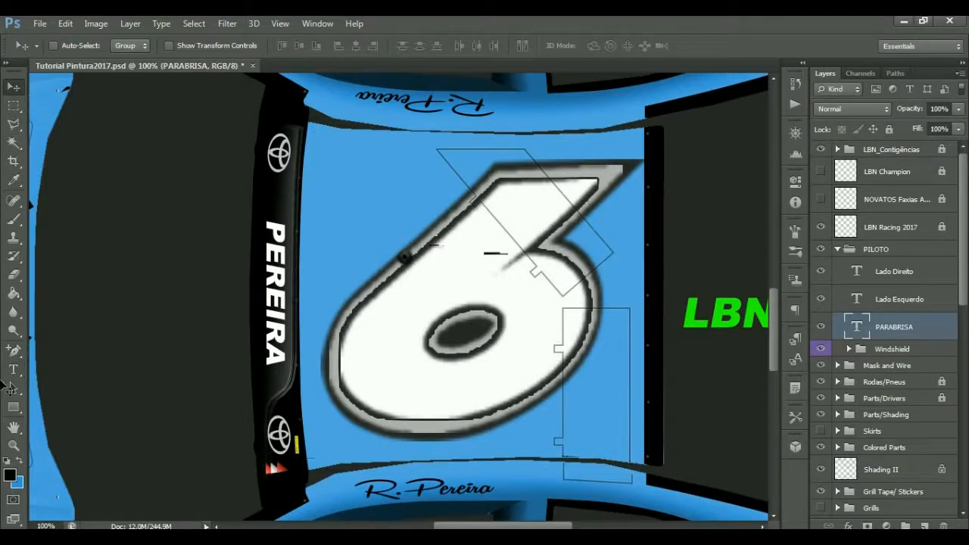
Fit the whole template in view and save the Tutorial Pintura2017.psd document.
left_click(14, 445)
right_click(381, 297)
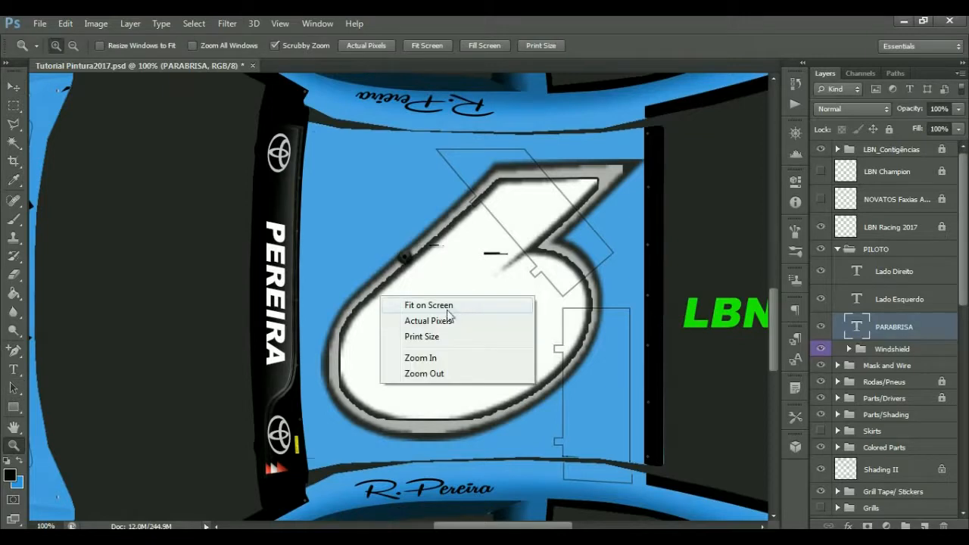
left_click(412, 305)
left_click(40, 24)
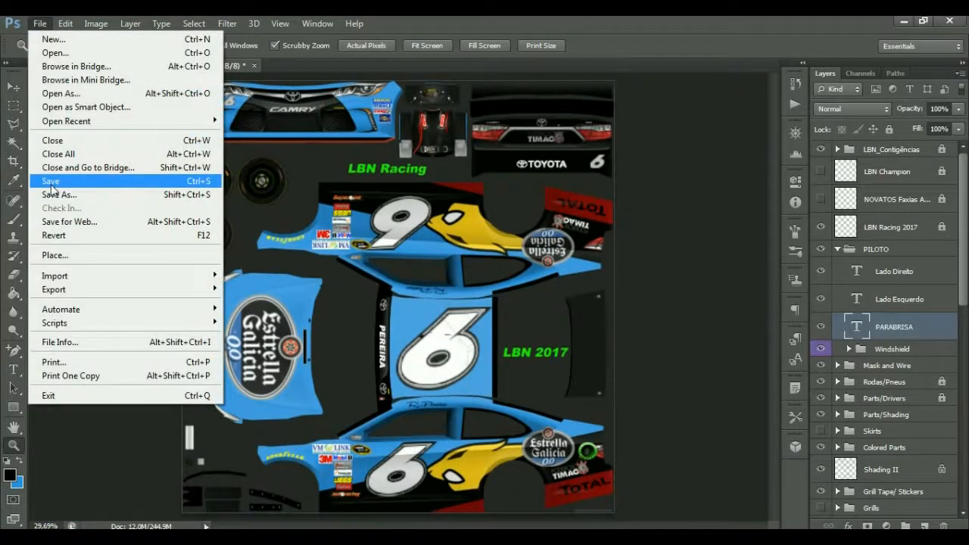
left_click(53, 183)
left_click(686, 274)
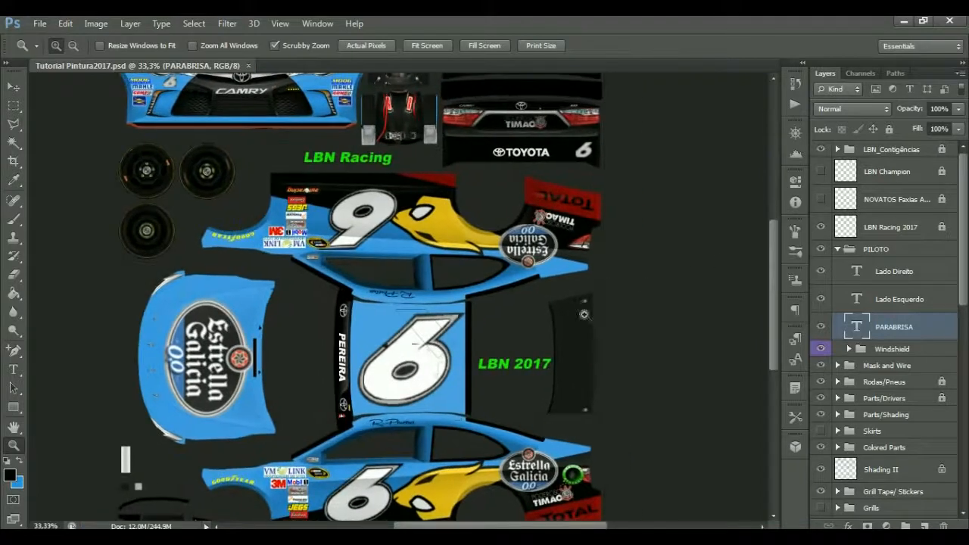
right_click(473, 248)
left_click(521, 258)
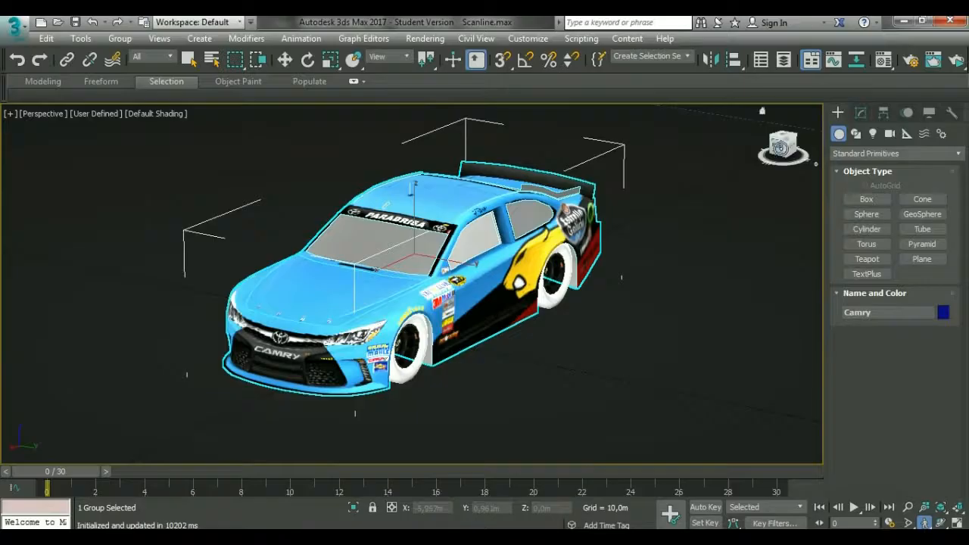
Switch to 3ds Max and inspect the textured Camry model from the side and rear.
left_click_drag(781, 149, 273, 114)
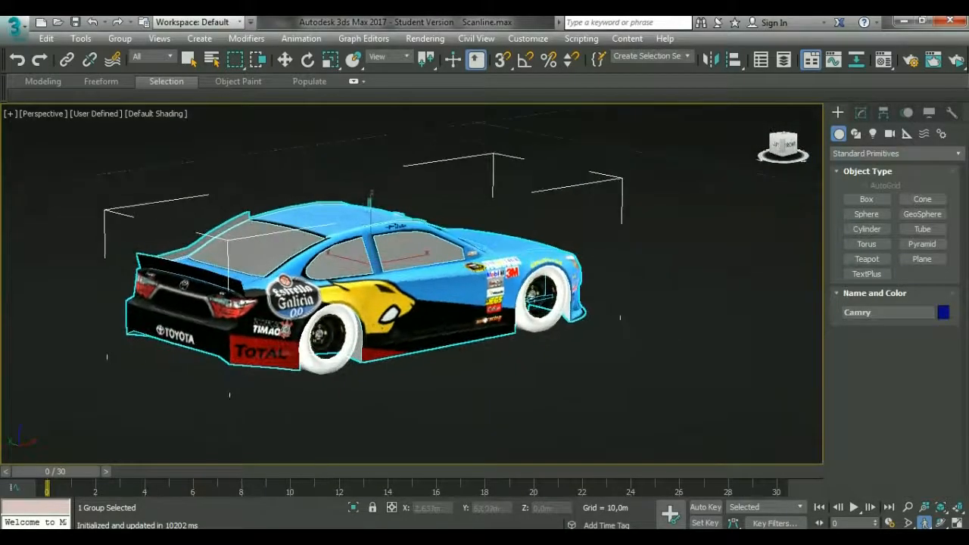
left_click_drag(787, 291, 386, 276)
Switch to Photoshop, save a JPEG copy over the existing Tutorial Pintura2017.jpg, and inspect the Camry model from another angle in 3ds Max.
key("alt+Tab")
left_click(39, 24)
left_click(48, 195)
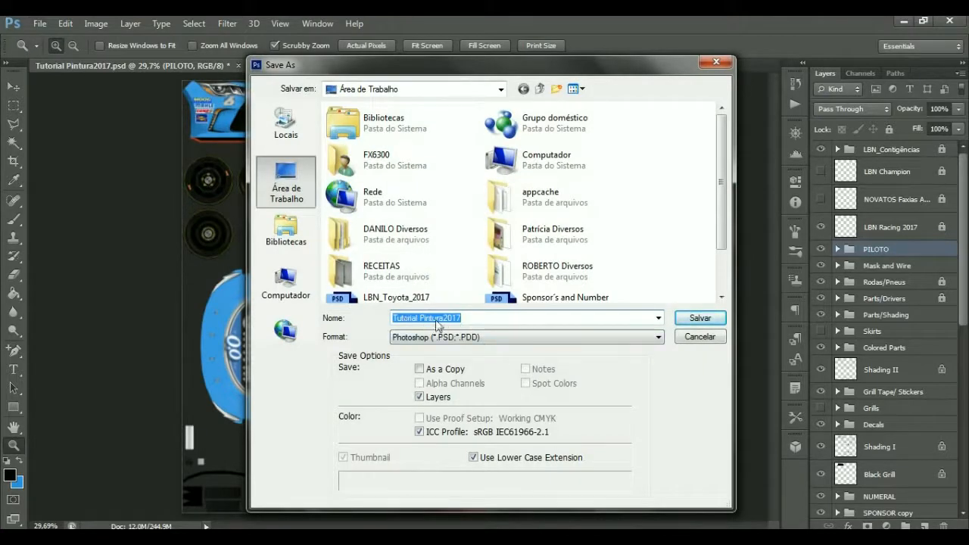
left_click(498, 339)
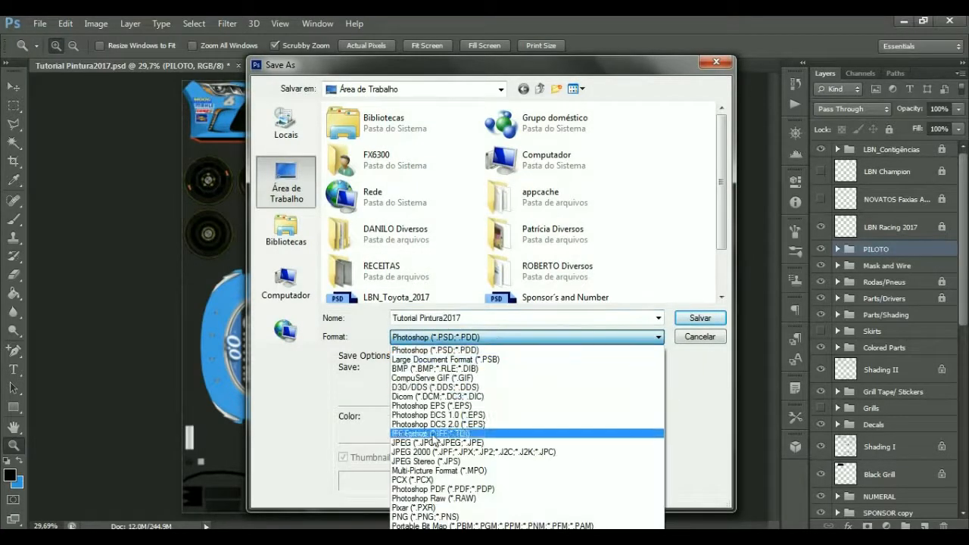
left_click(455, 443)
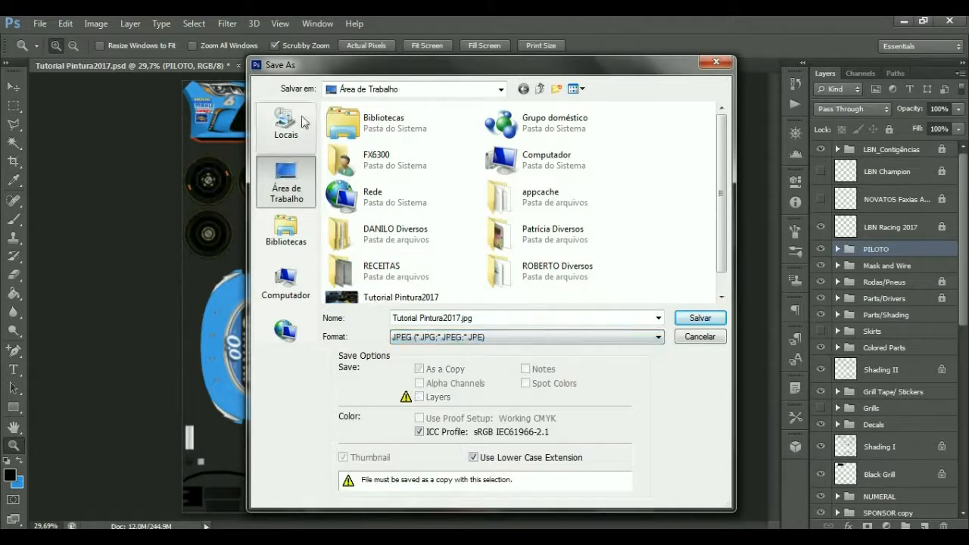
left_click(695, 321)
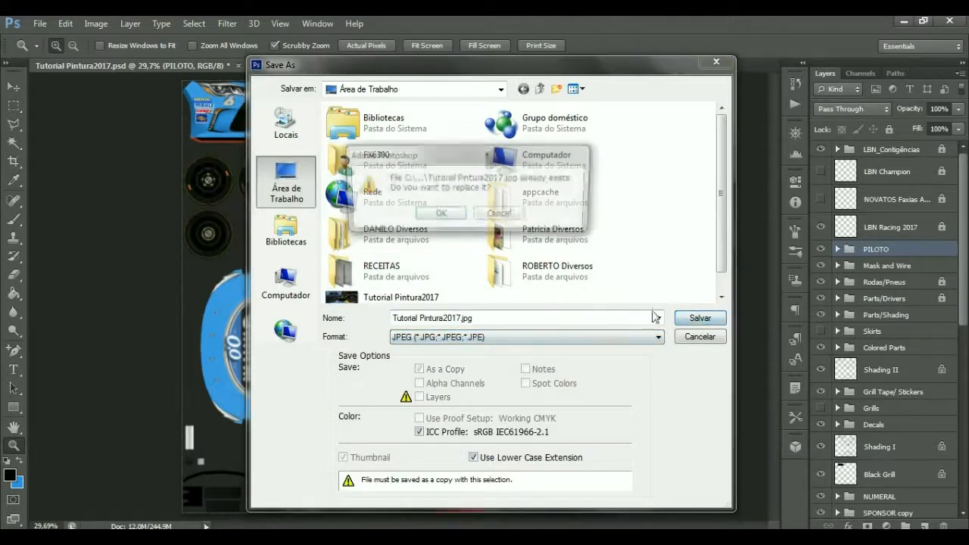
left_click(446, 217)
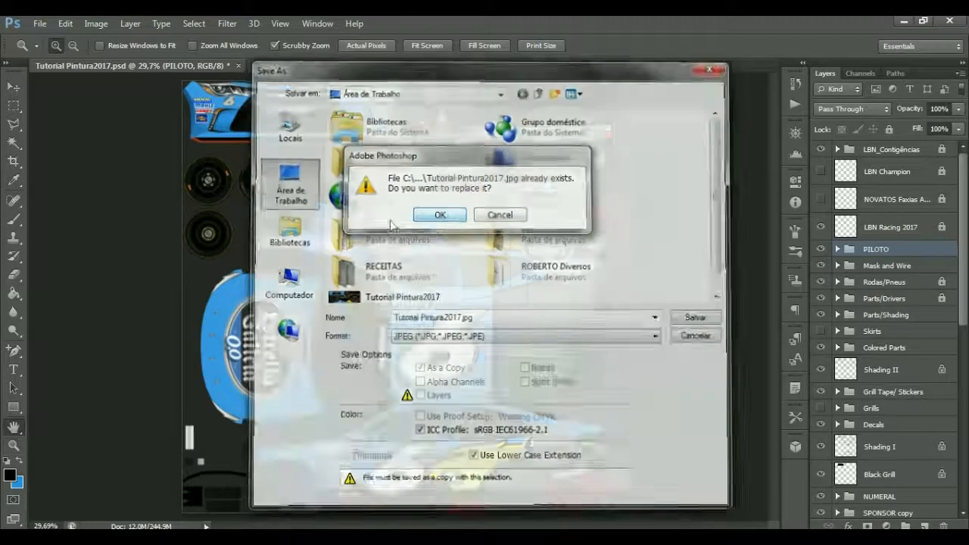
left_click(568, 144)
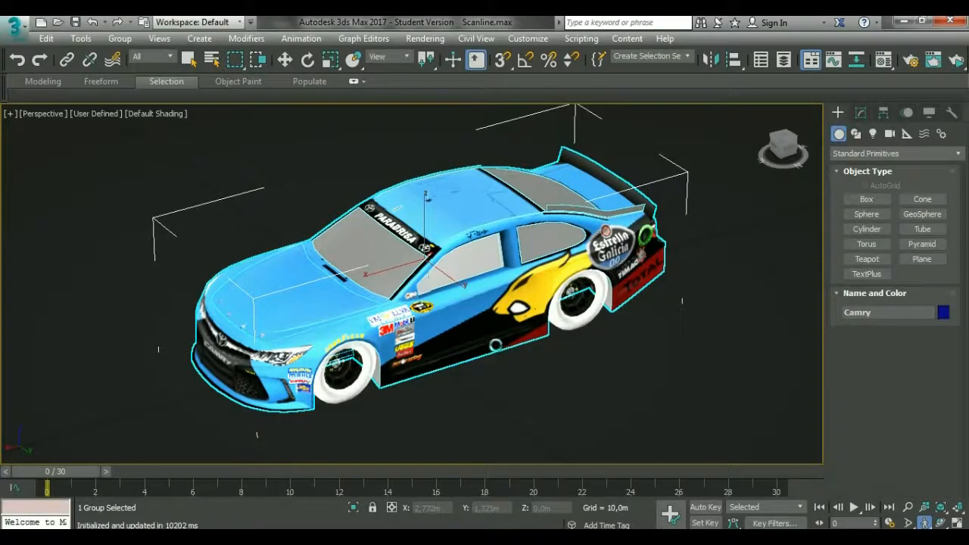
left_click_drag(787, 148, 139, 111)
Return to Photoshop and collapse the SPONSOR and BASE_2 copy layer groups.
key("alt+Tab")
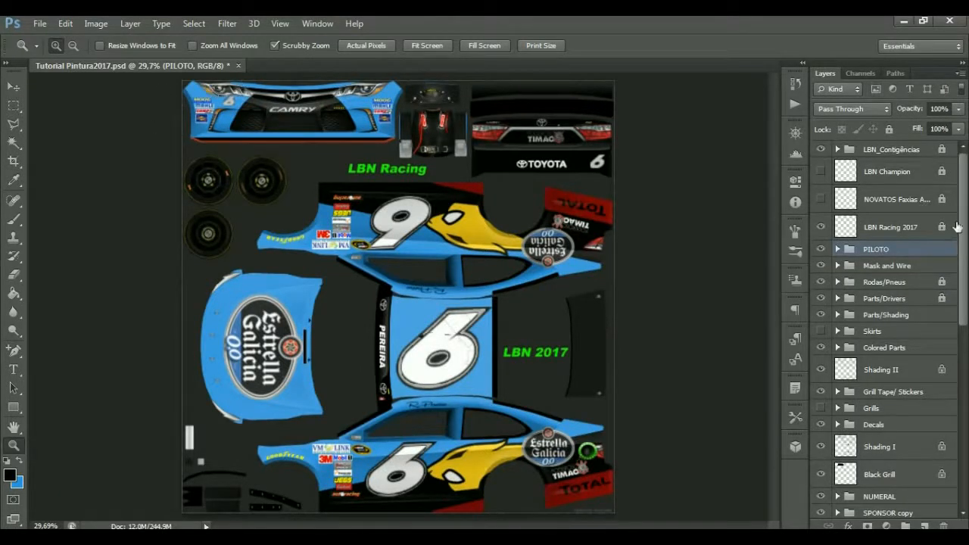
scroll(962, 203, "down", 2)
scroll(924, 296, "down", 10)
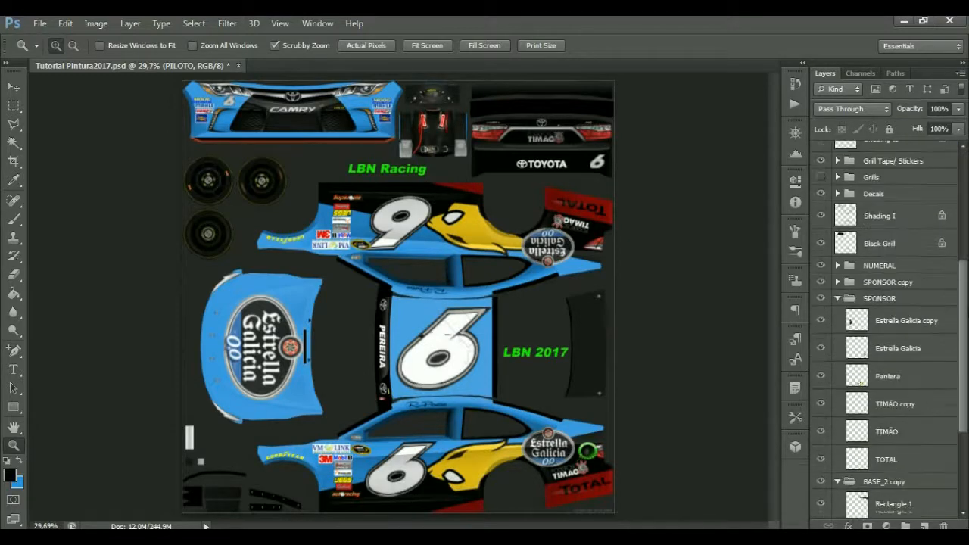
left_click(839, 198)
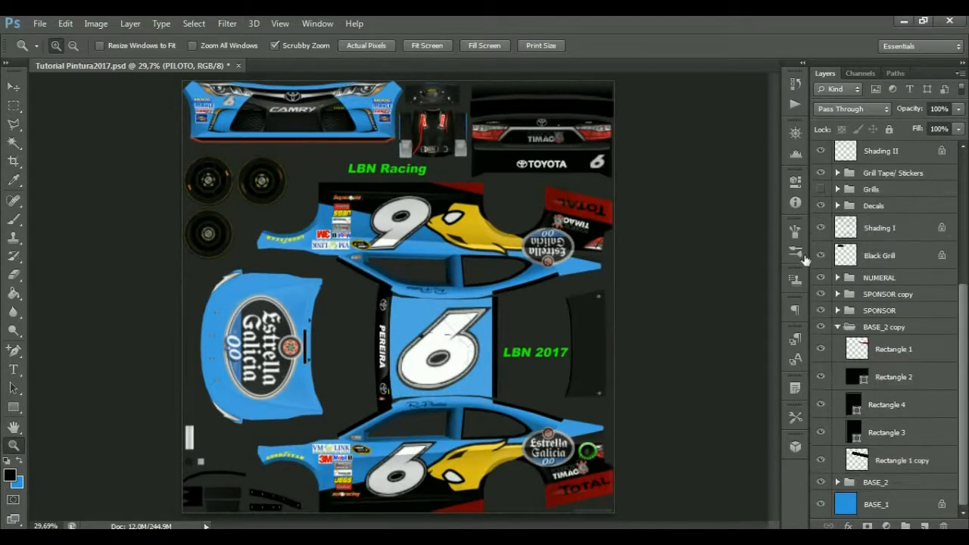
left_click(837, 327)
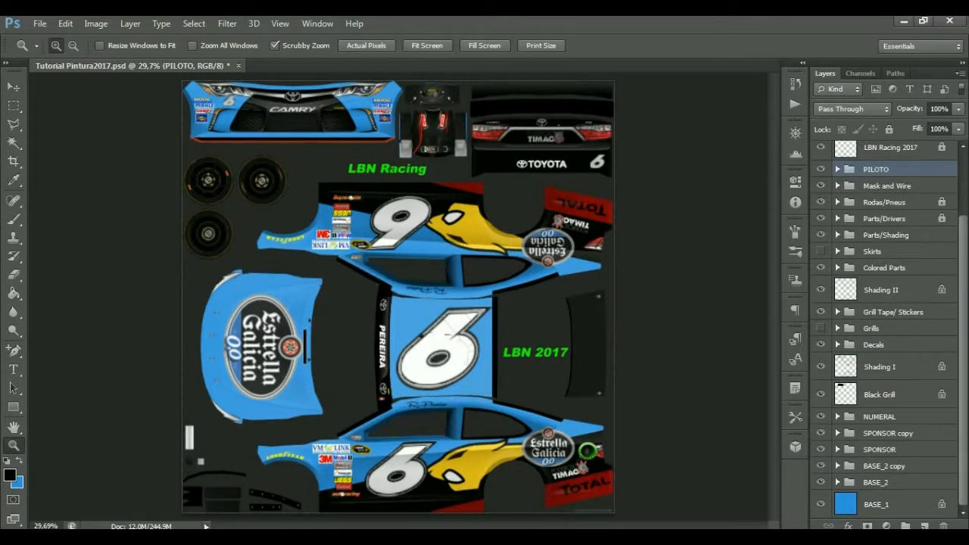
scroll(966, 350, "up", 3)
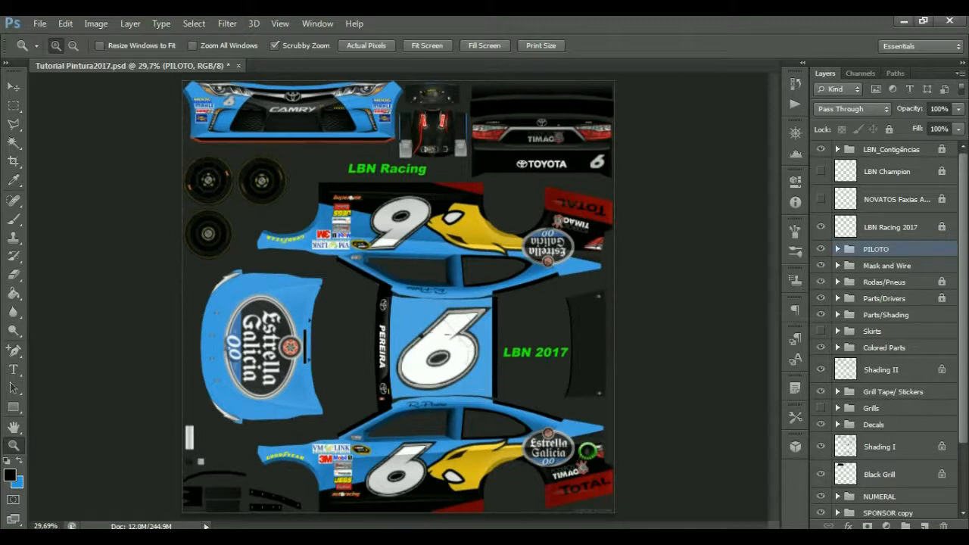
Toggle the visibility of the Mask and Wire group to compare the template with and without the mask.
left_click(821, 266)
left_click(820, 266)
left_click(821, 266)
left_click(821, 266)
Expand the Mask and Wire group and hide its TURN MASK layer so the paint extends past the car outlines.
left_click(836, 266)
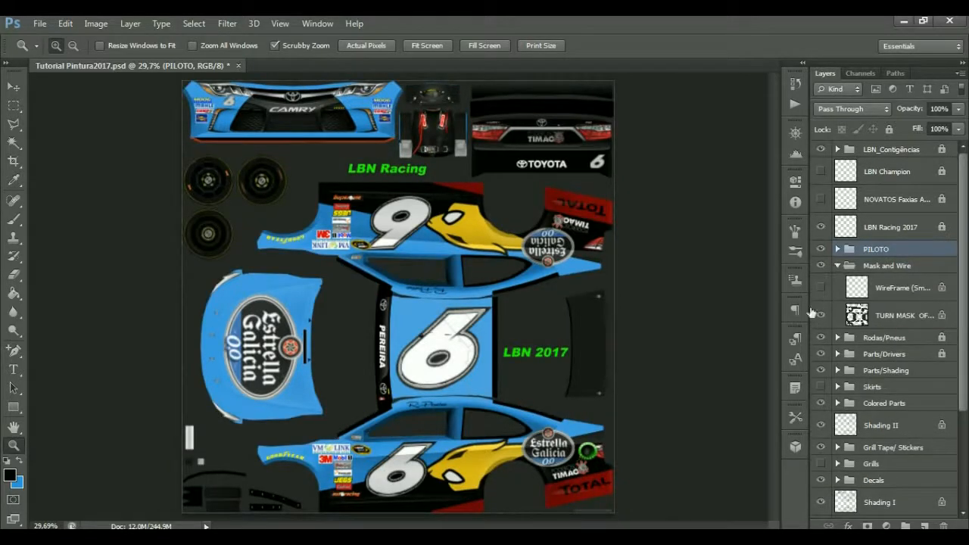
left_click(821, 316)
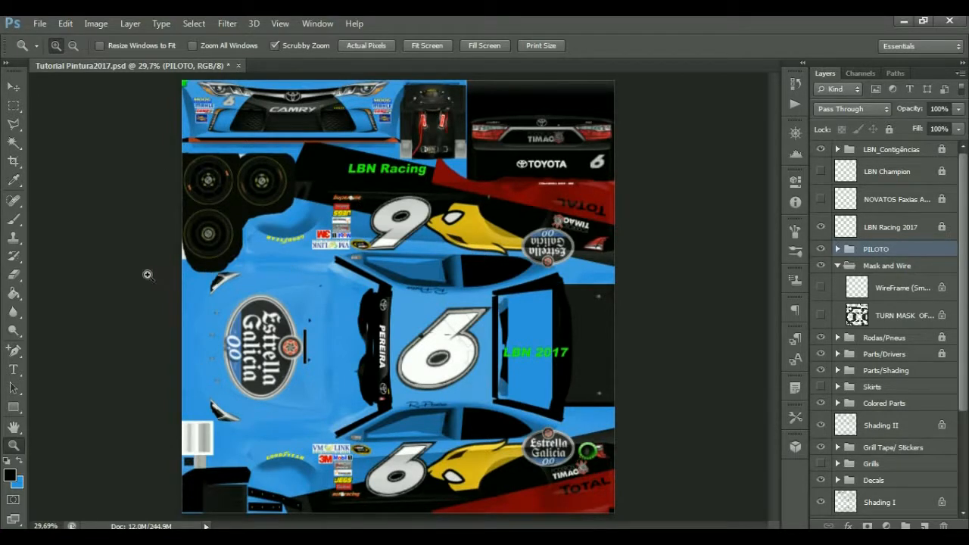
left_click(821, 316)
left_click(821, 316)
left_click(820, 316)
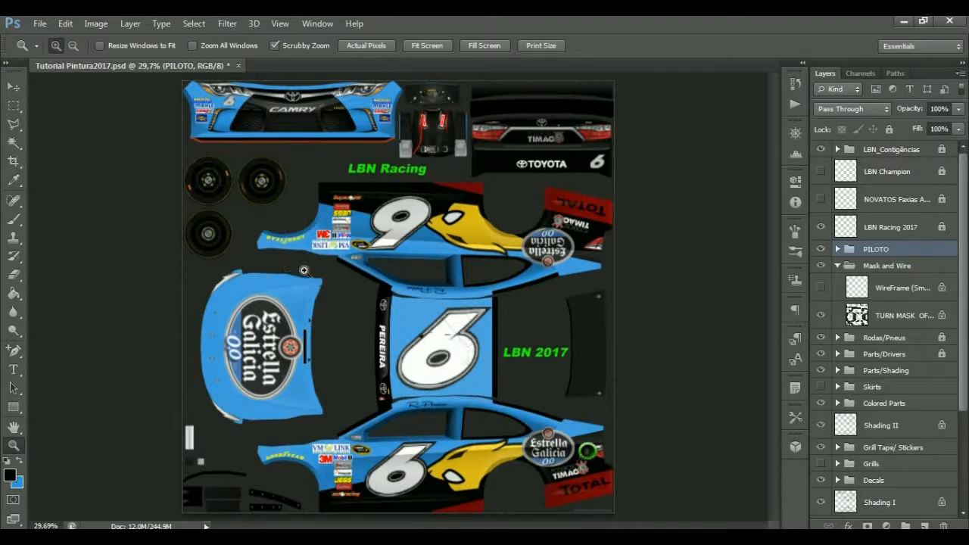
left_click(820, 316)
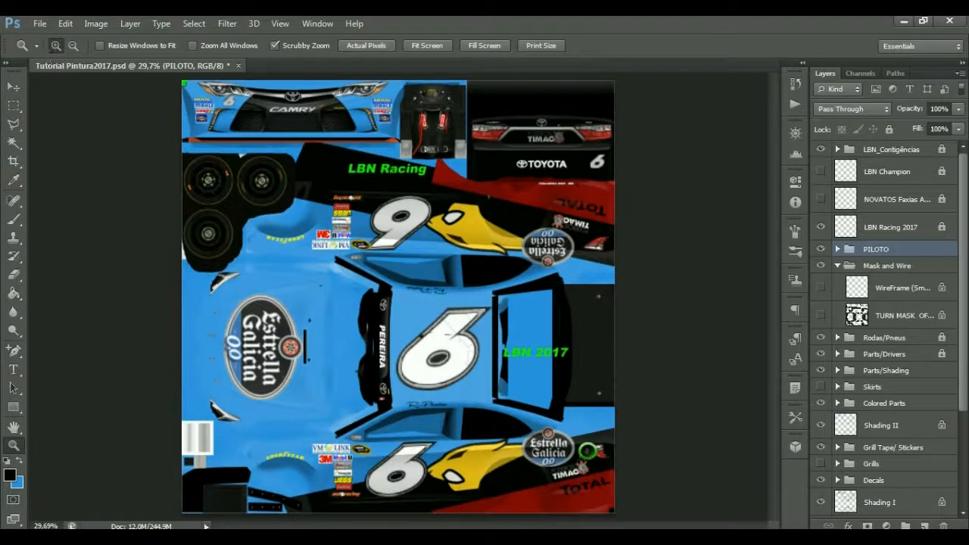
Save a 24 bits/pixel Targa copy named Tutorial Pintura2017.tga in the exports_imports folder of NASCAR Racing 2003 Season, under Papyrus on drive C.
left_click(41, 25)
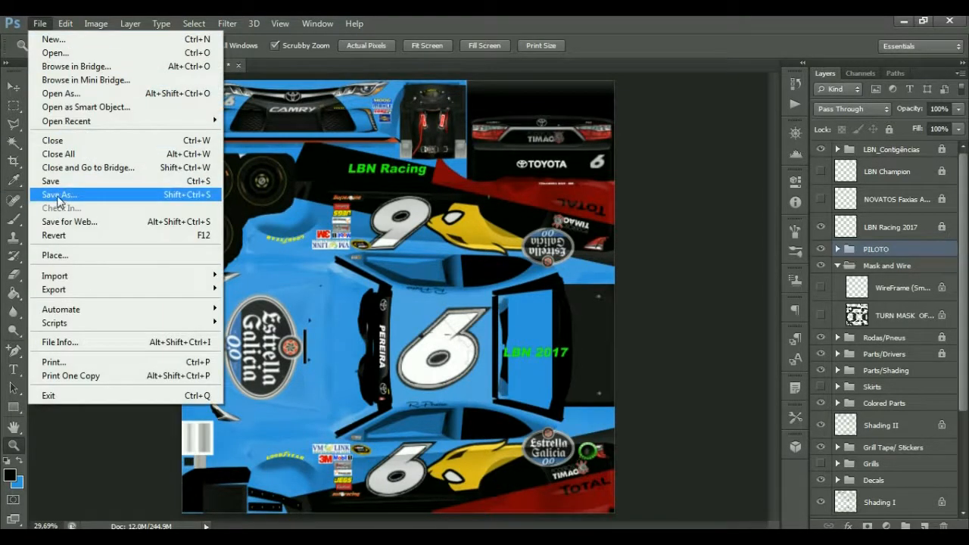
left_click(57, 196)
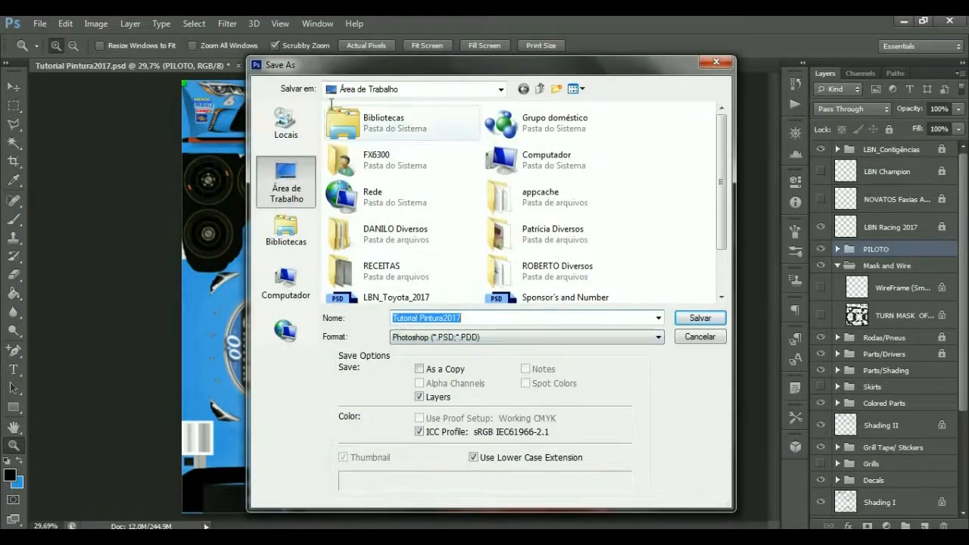
left_click(527, 338)
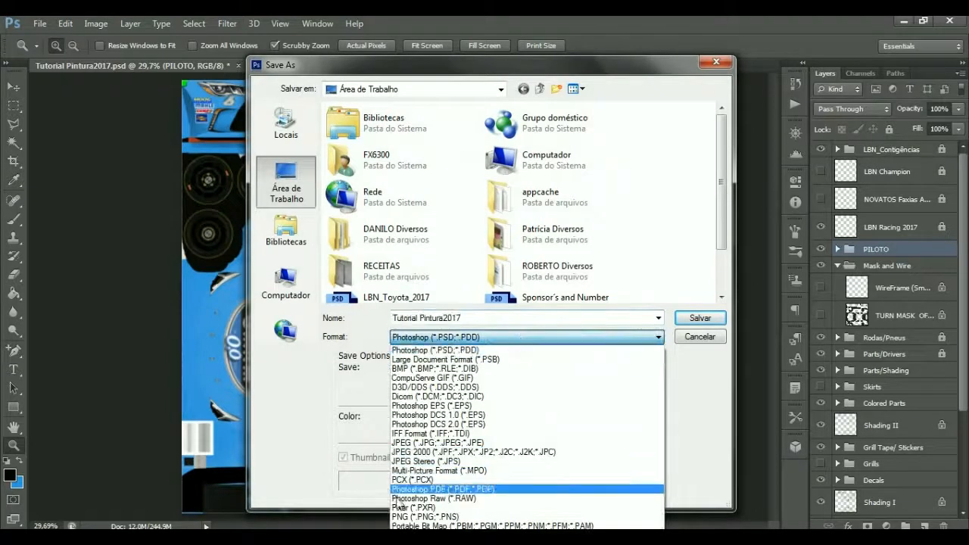
left_click(424, 537)
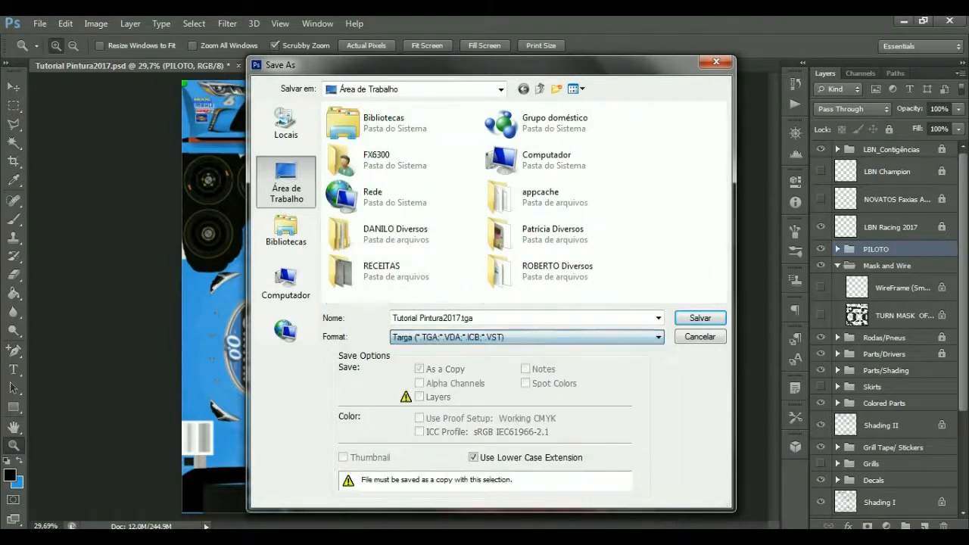
left_click(500, 89)
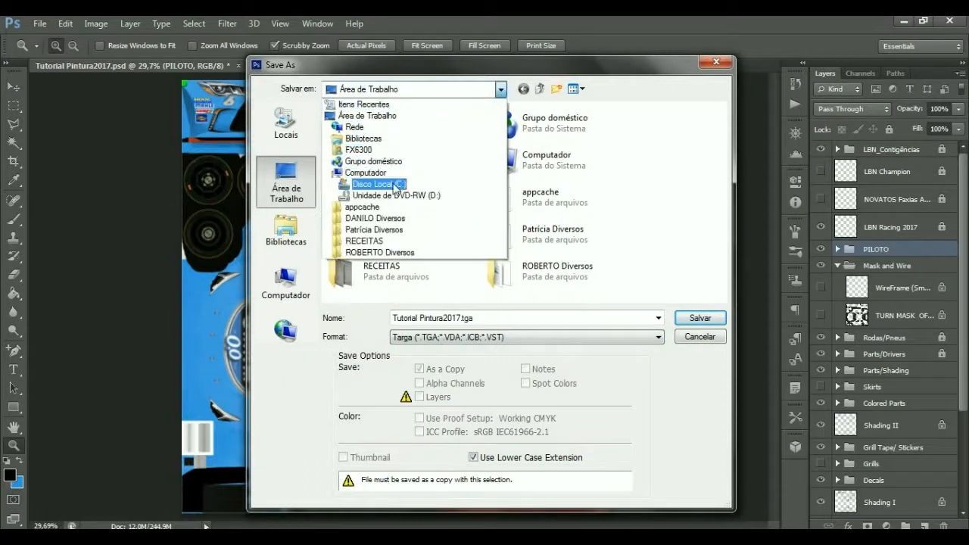
left_click(376, 184)
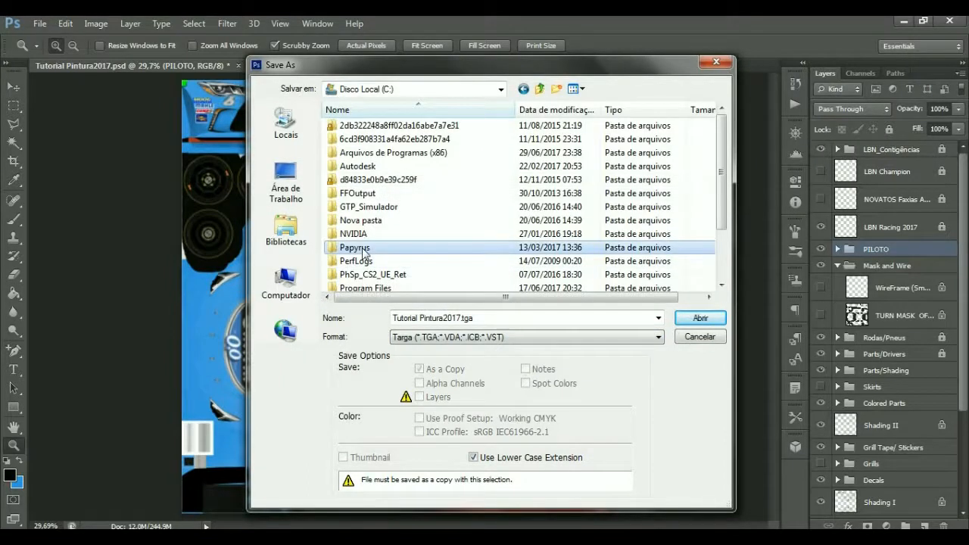
double_click(353, 248)
double_click(358, 163)
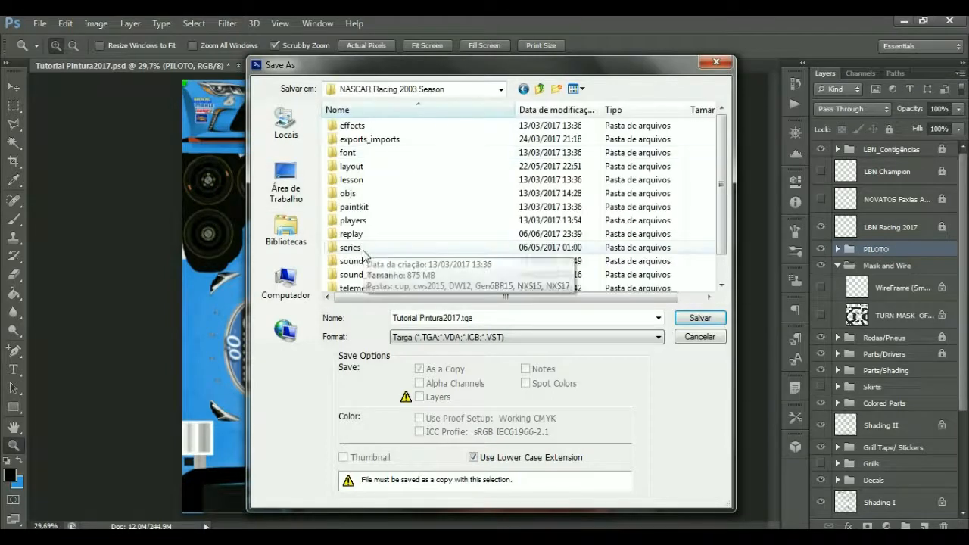
double_click(364, 140)
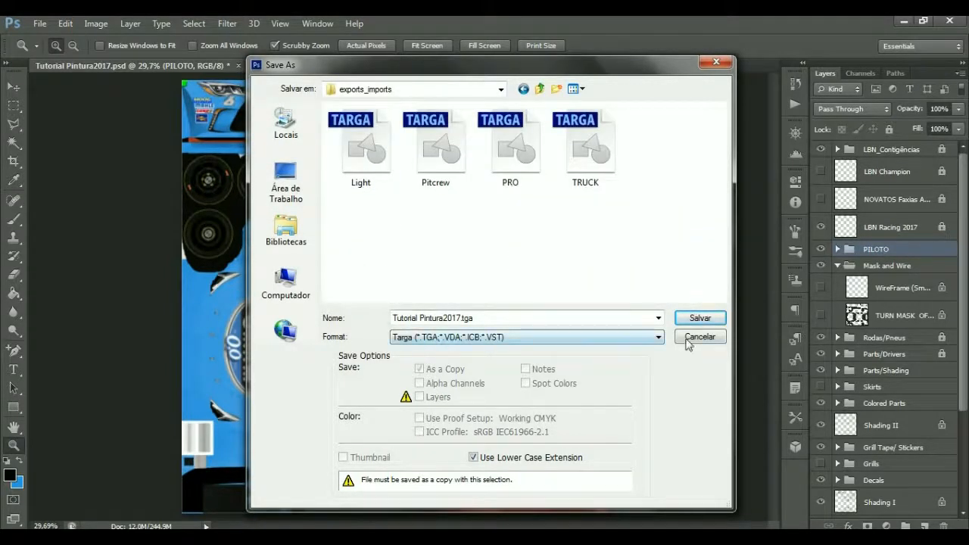
left_click(699, 318)
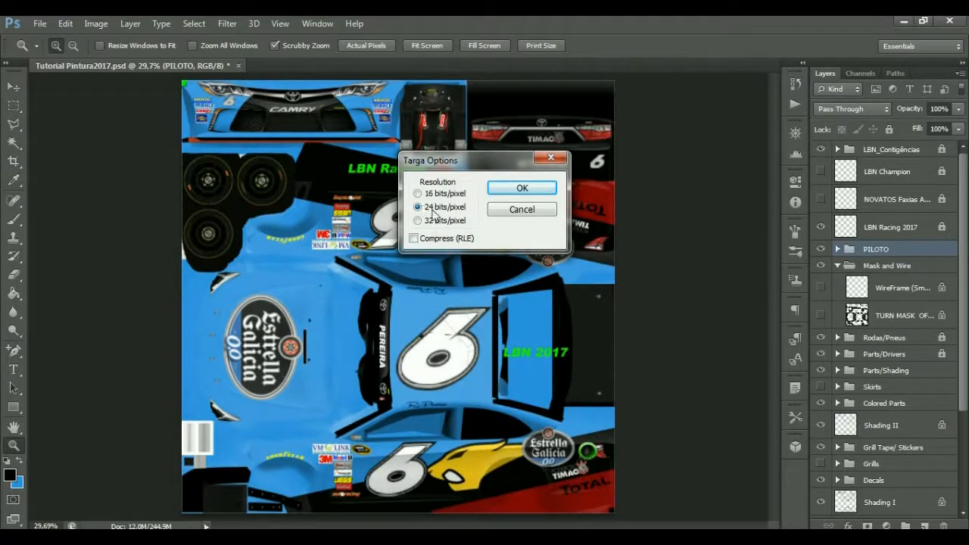
left_click(529, 189)
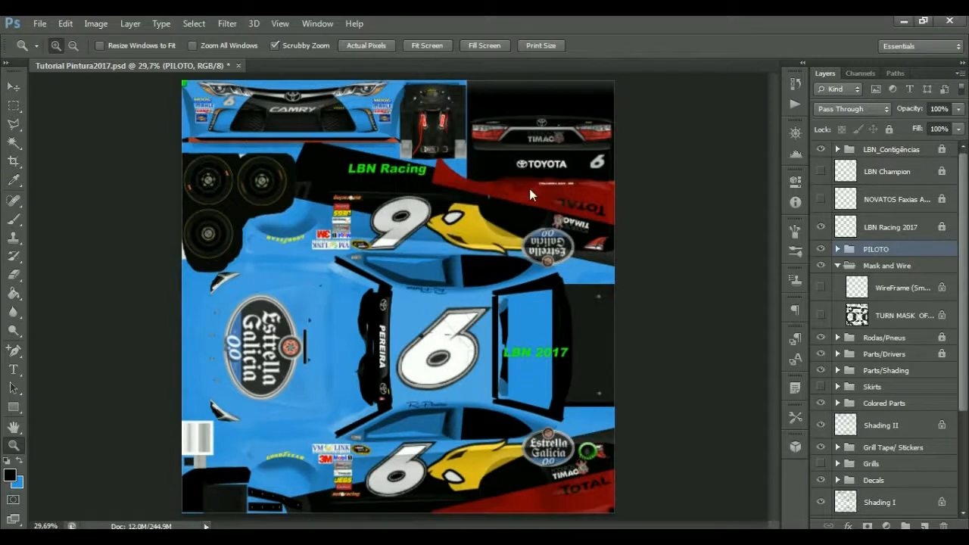
Close Tutorial Pintura2017.psd, saving its changes, and exit Photoshop.
left_click(903, 20)
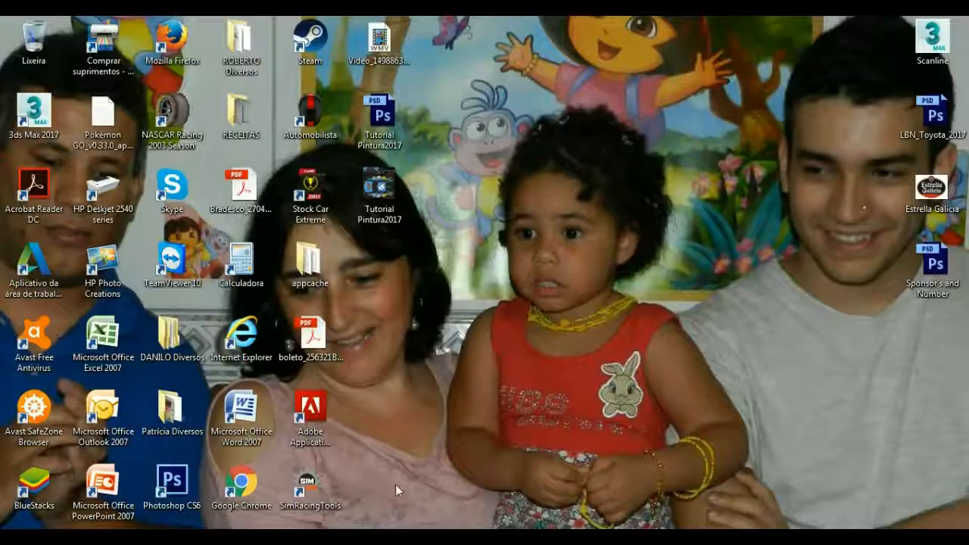
key("alt+Tab")
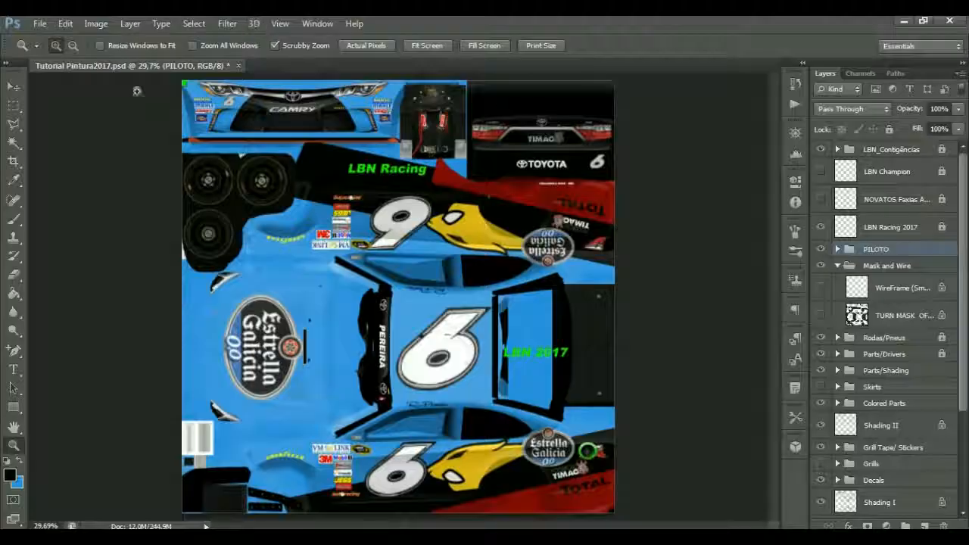
left_click(238, 67)
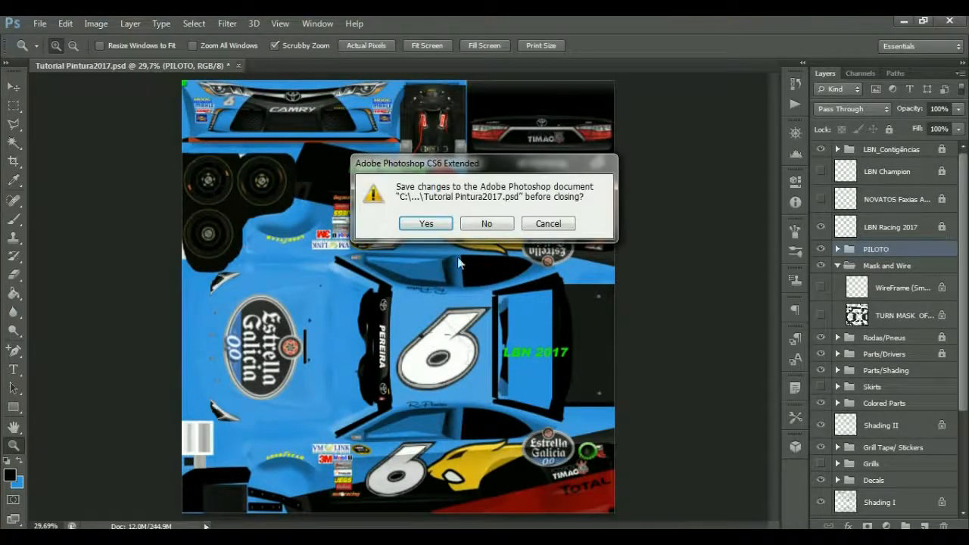
left_click(441, 227)
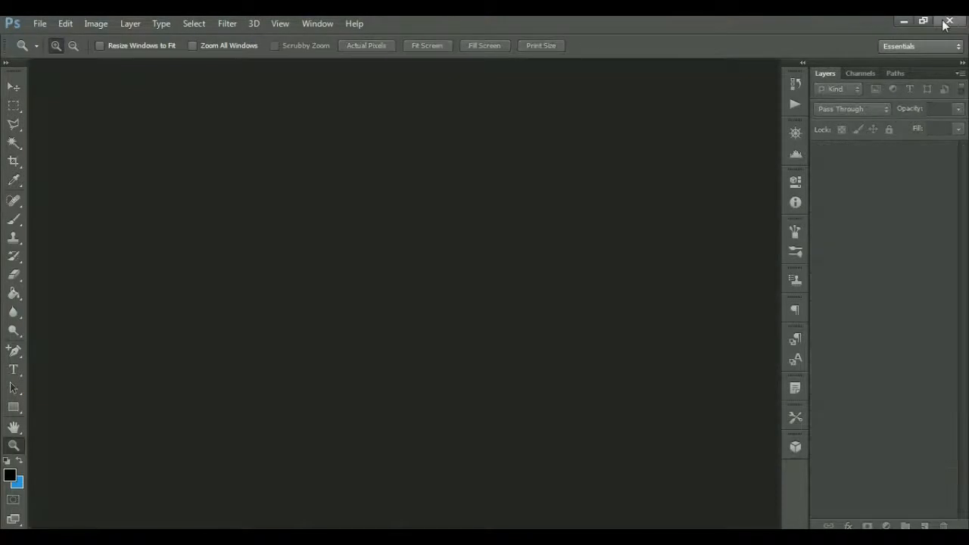
left_click(950, 21)
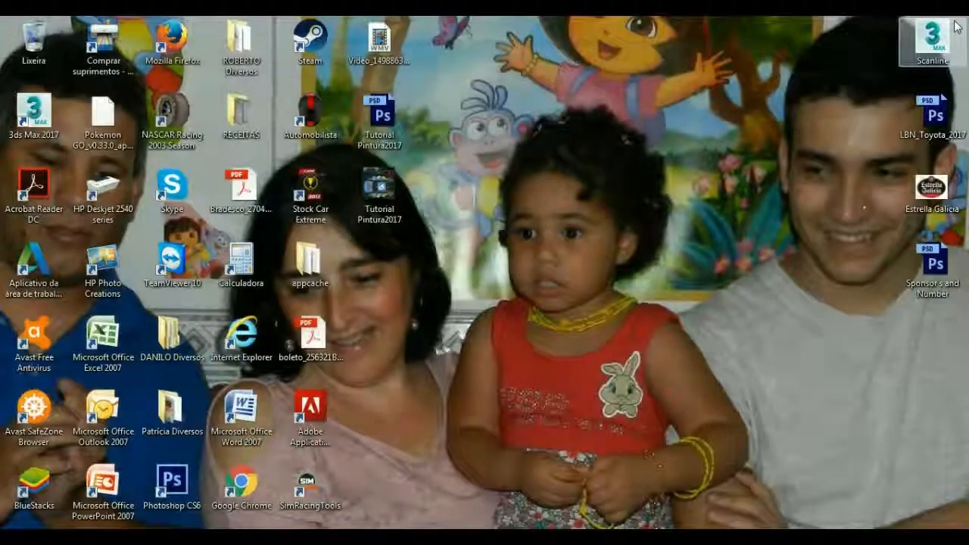
key("alt+Tab")
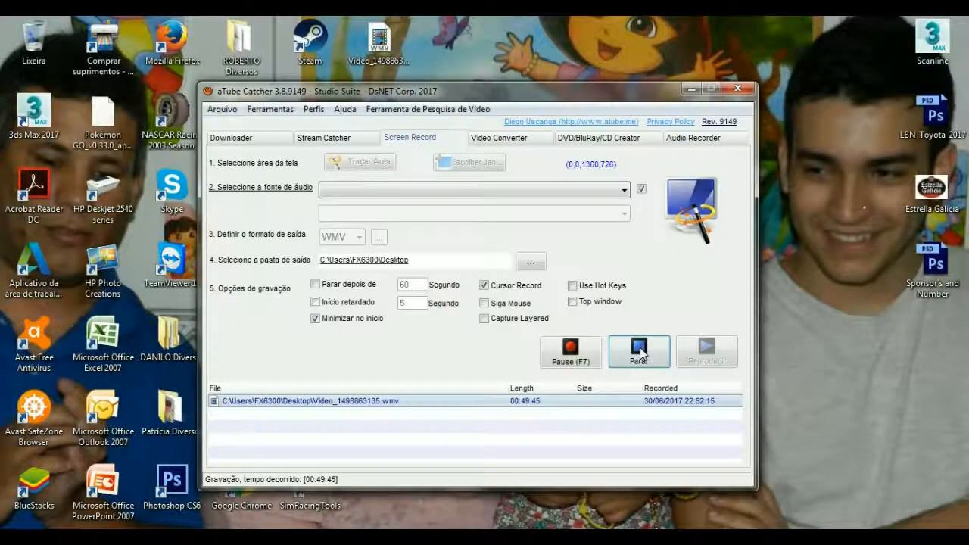